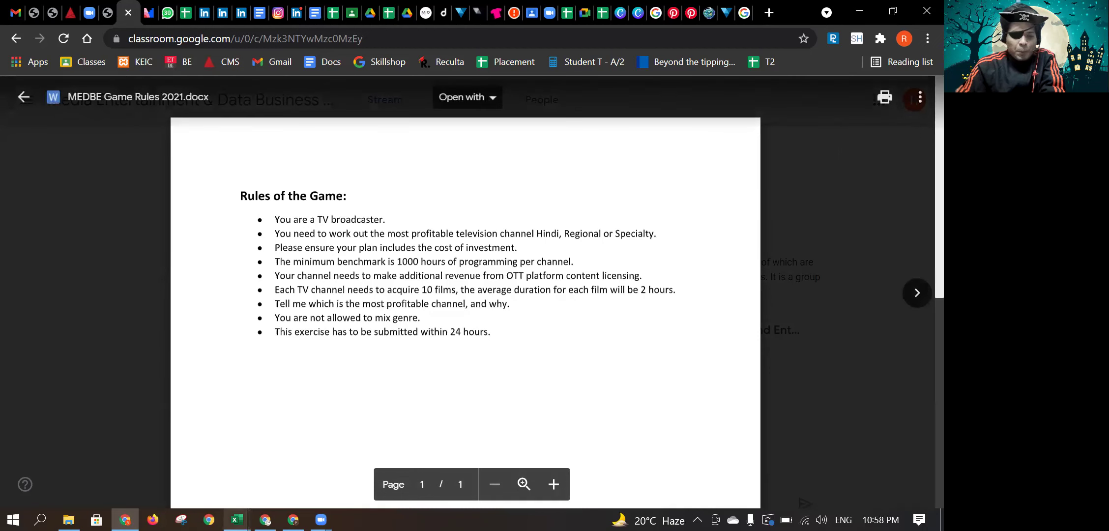
# Switch to the MEDBE_Game.xlsx workbook in Excel and show its Attributes sheet.
pyautogui.moveTo(236, 520)
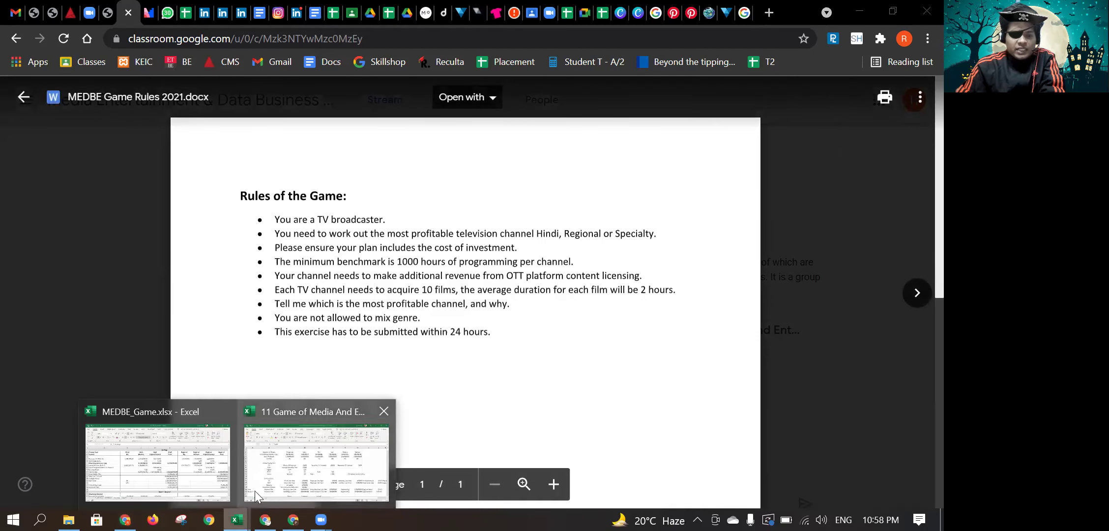
pyautogui.click(190, 470)
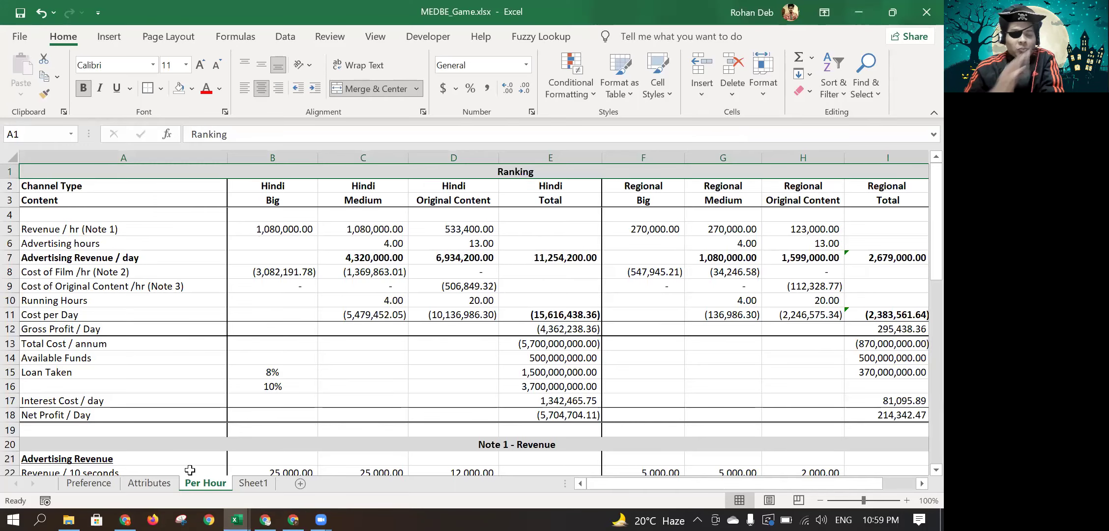
pyautogui.click(141, 482)
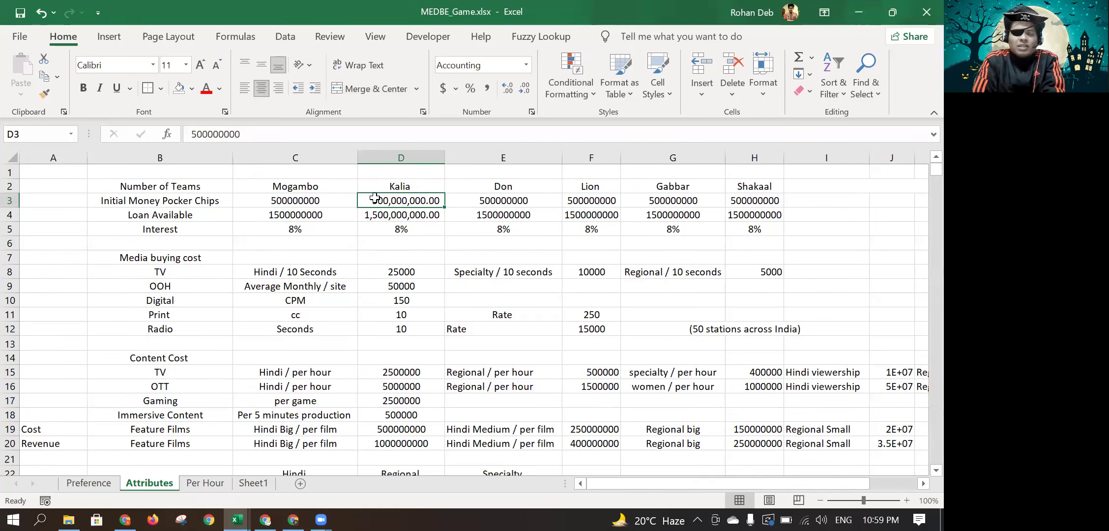
# Apply the comma number style to the initial money and loan available amounts of all six teams, C3:H4.
pyautogui.click(349, 199)
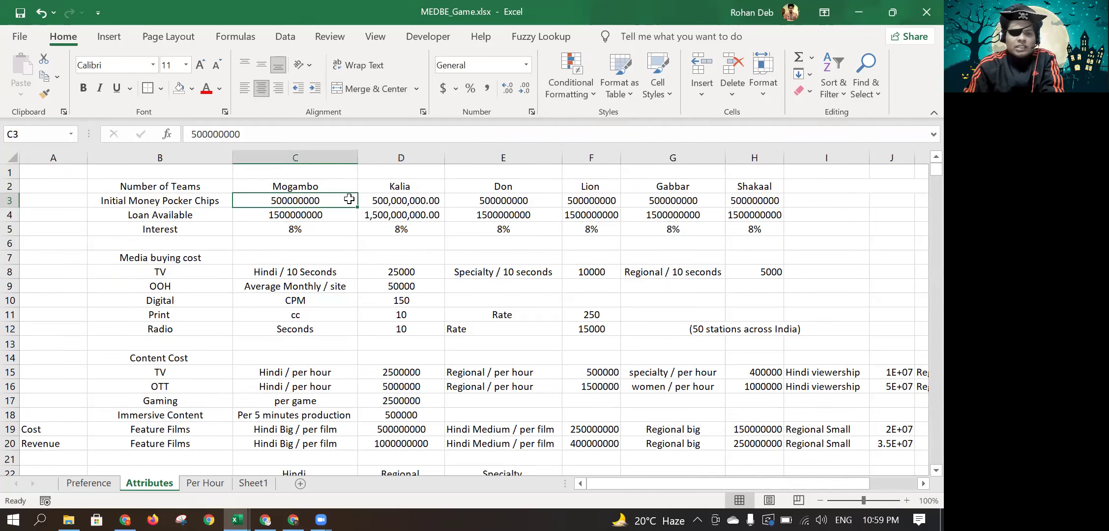
pyautogui.hotkey('shift', 'Right')
pyautogui.hotkey('shift', 'Right')
pyautogui.hotkey('shift', 'Right')
pyautogui.hotkey('shift', 'Right')
pyautogui.hotkey('shift', 'Right')
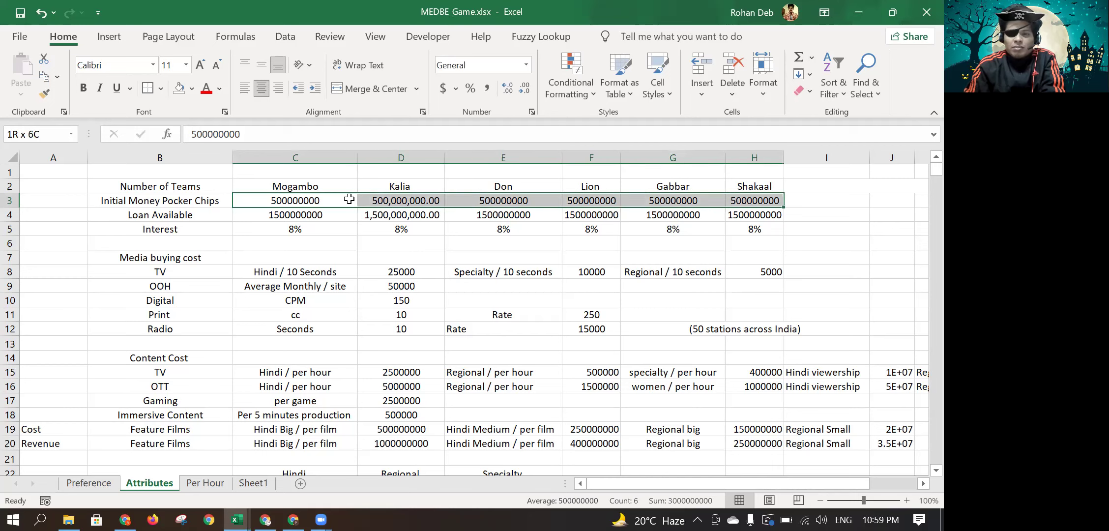
pyautogui.hotkey('shift', 'Down')
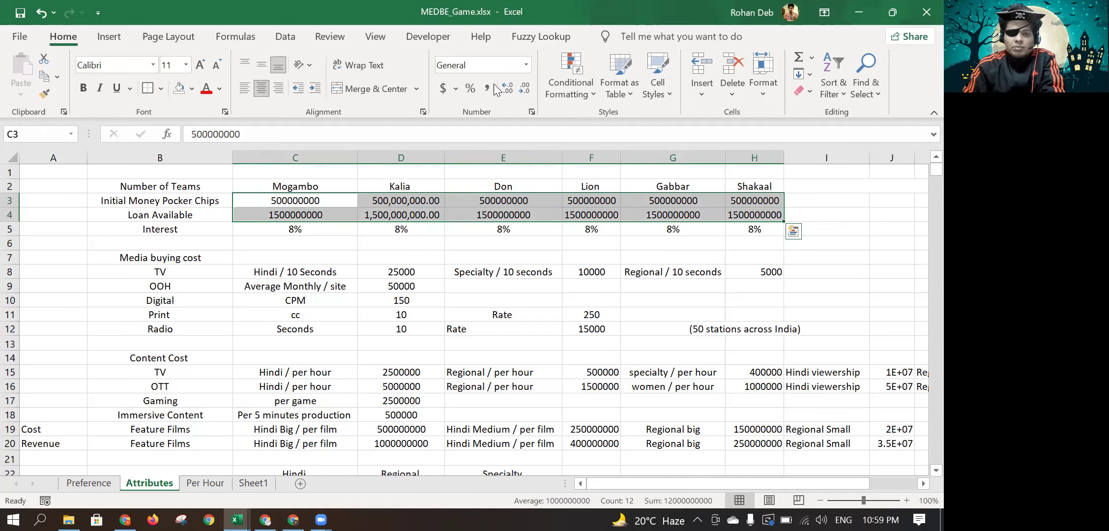
pyautogui.click(487, 90)
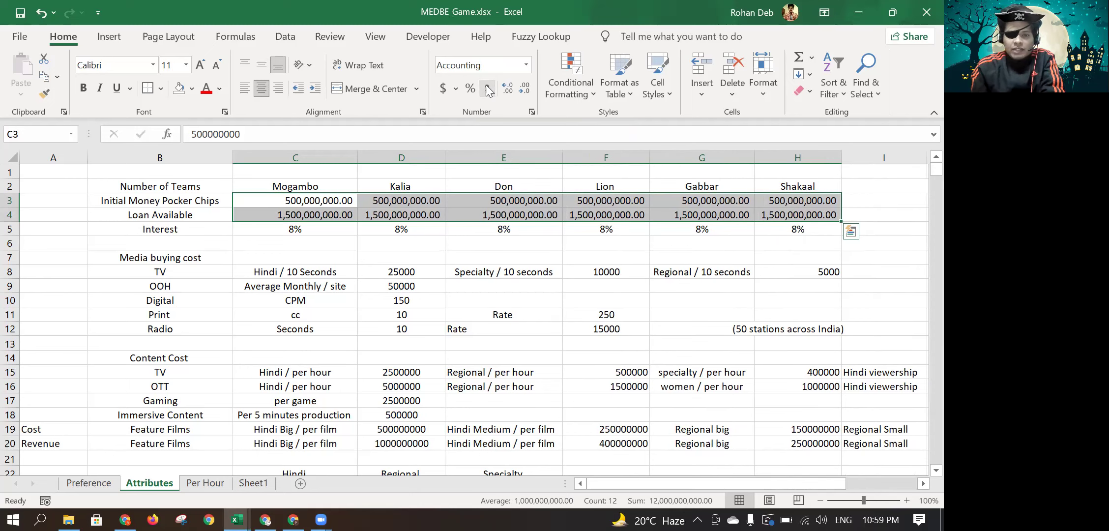
pyautogui.press('Down')
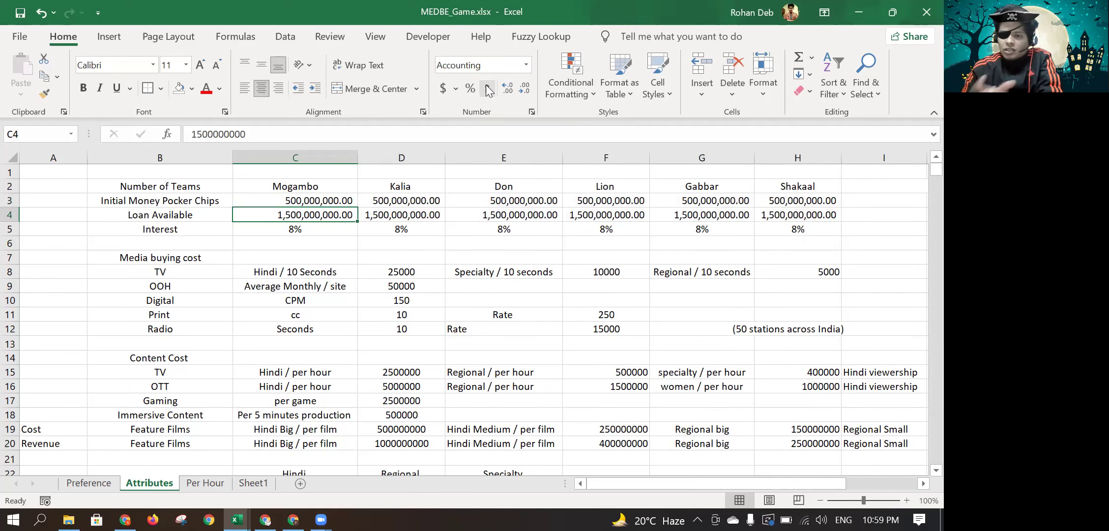
pyautogui.press('Up')
pyautogui.press('Right')
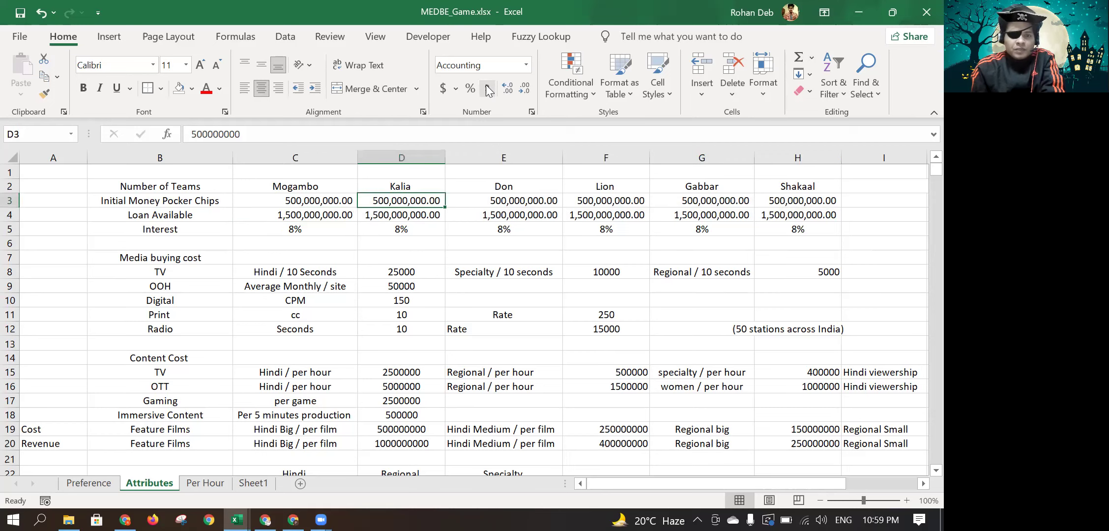
pyautogui.press('Right')
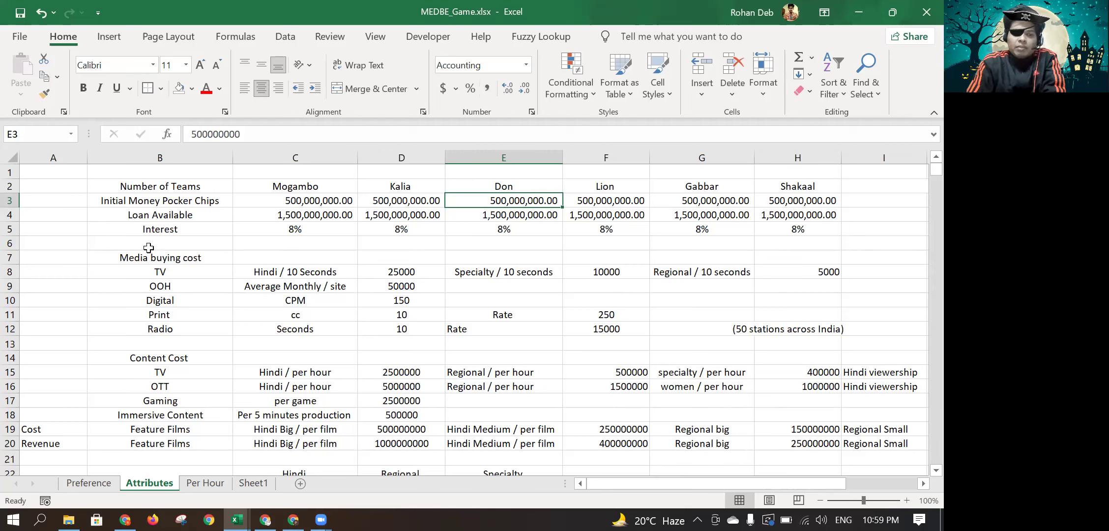
# Switch to the browser and read the simple-words explanation of media buying in the Google results for MEDIA BUYING COST MEANING.
pyautogui.click(163, 258)
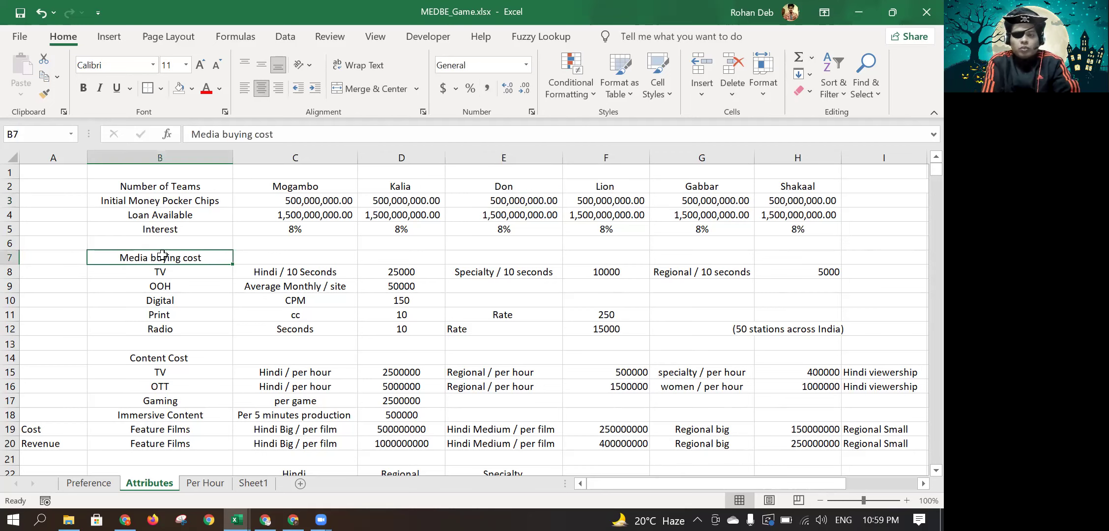
pyautogui.hotkey('alt', 'Tab')
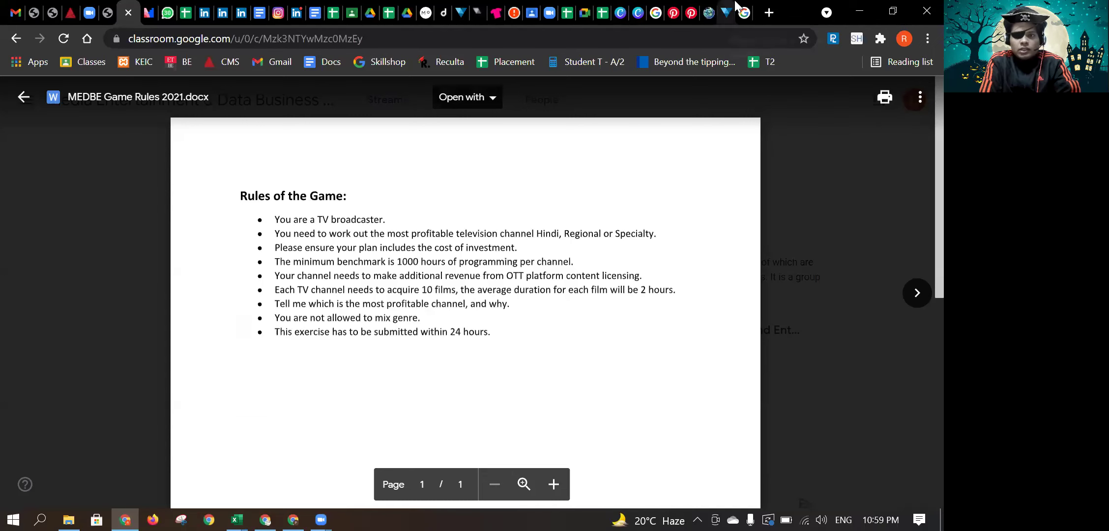
pyautogui.click(741, 7)
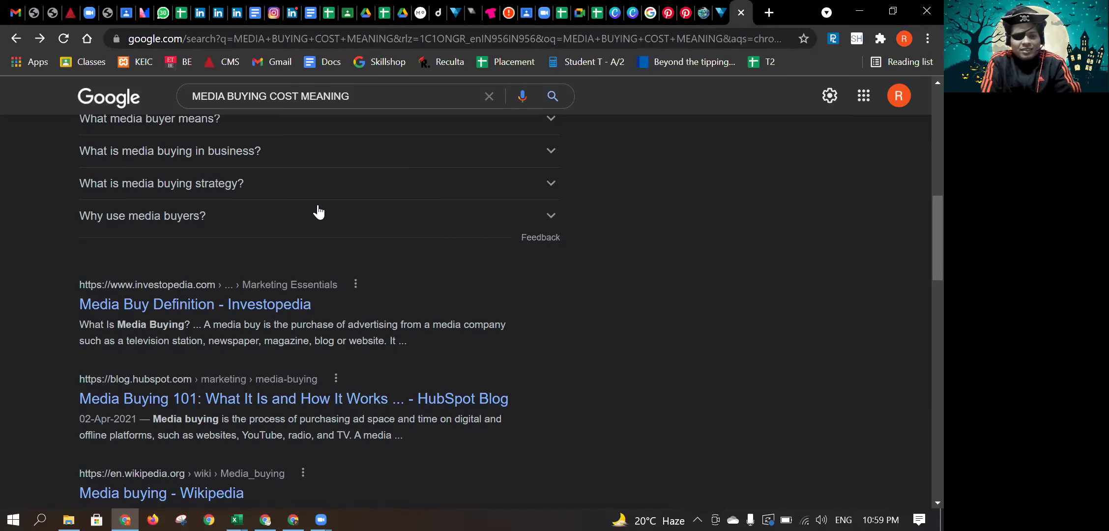
pyautogui.scroll(5, 319, 212)
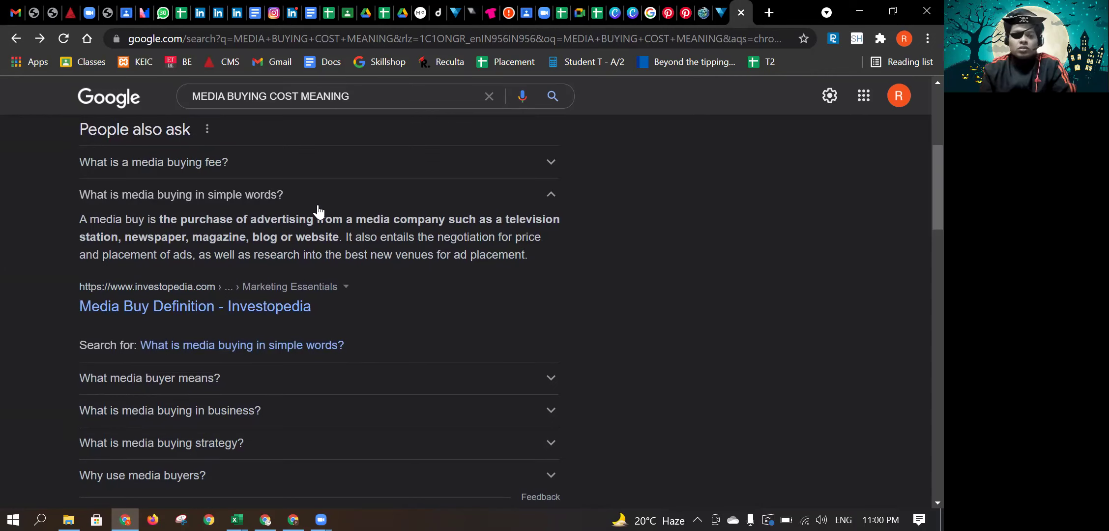
pyautogui.scroll(1, 319, 214)
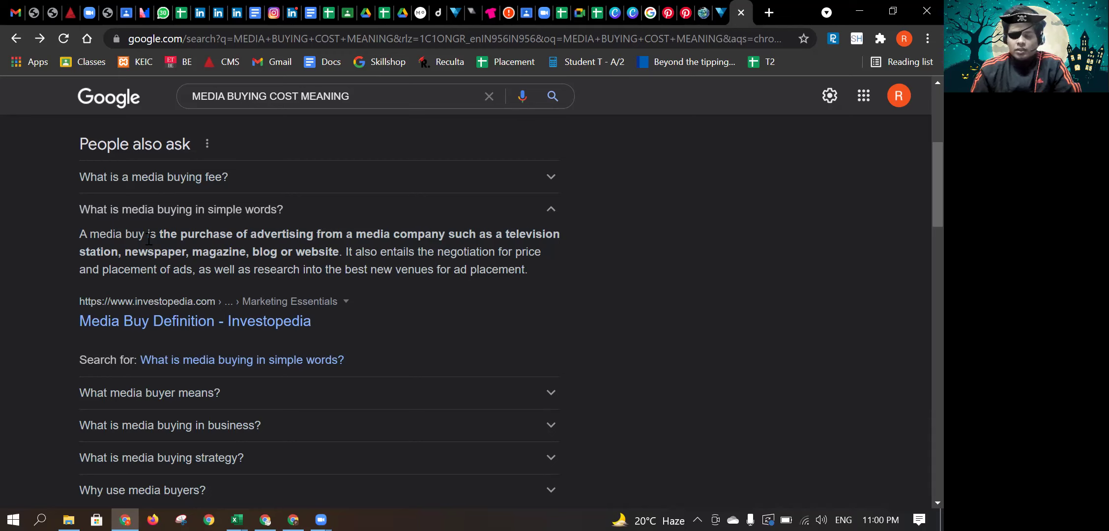
# Return to the Excel workbook and apply the comma number style to the Hindi per-hour TV content cost in D15.
pyautogui.hotkey('alt', 'Tab')
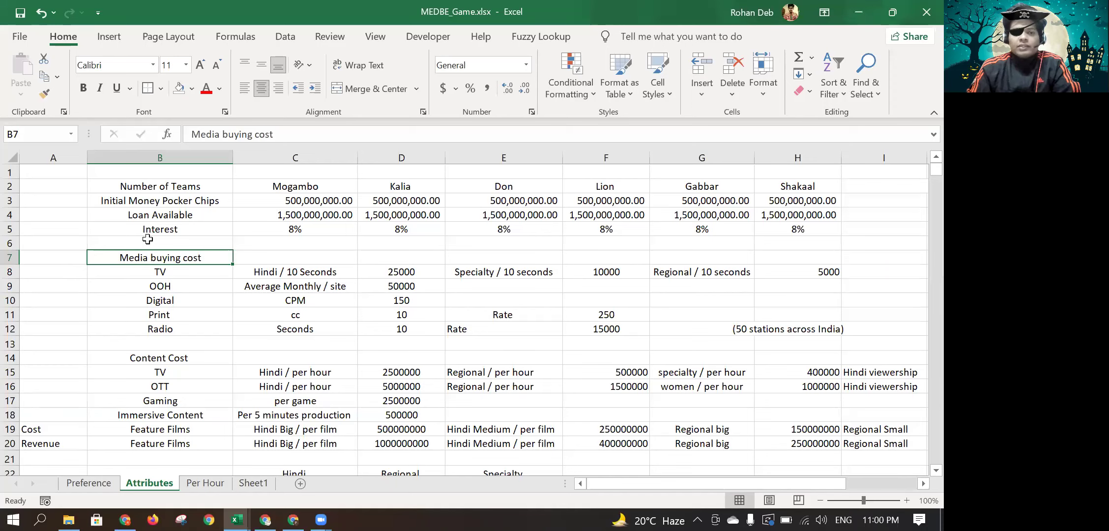
pyautogui.hotkey('shift', 'Right')
pyautogui.hotkey('shift', 'Right')
pyautogui.hotkey('shift', 'Right')
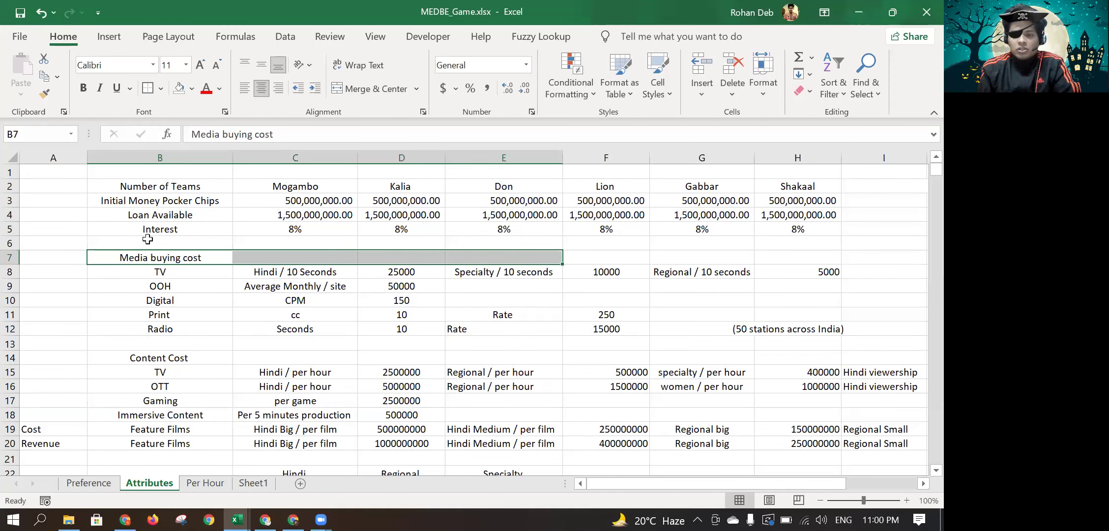
pyautogui.scroll(-2, 253, 397)
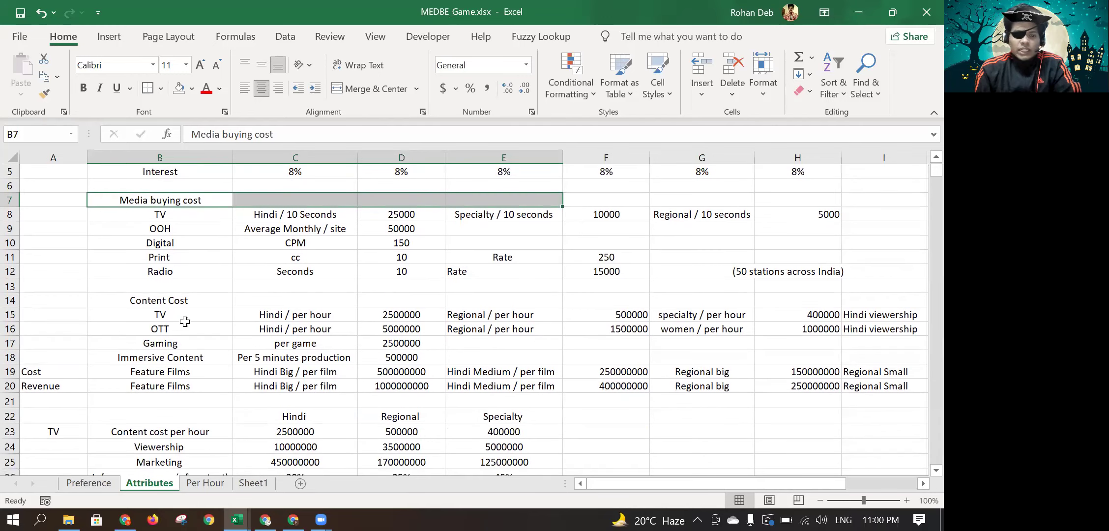
pyautogui.click(176, 311)
pyautogui.press('Up')
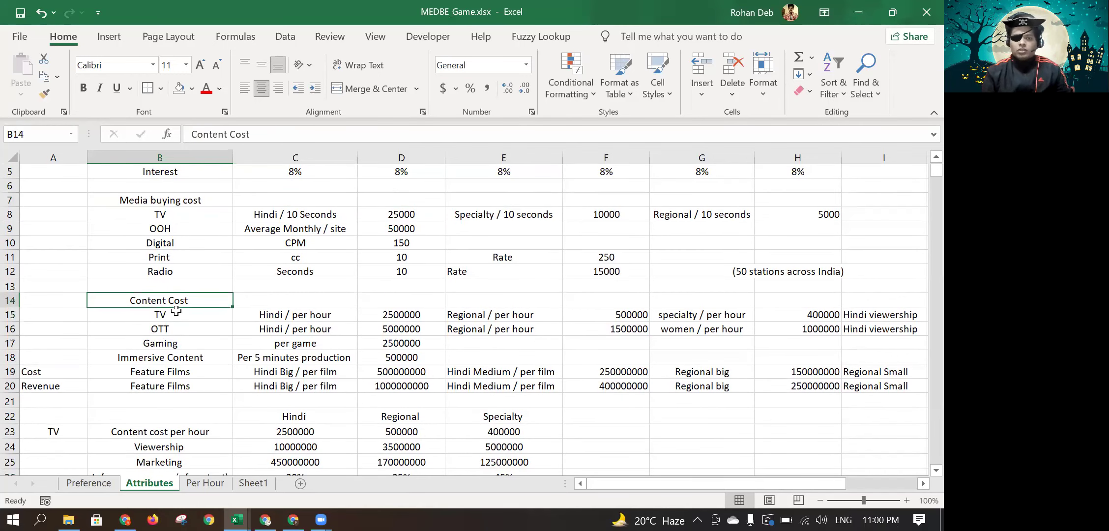
pyautogui.click(176, 311)
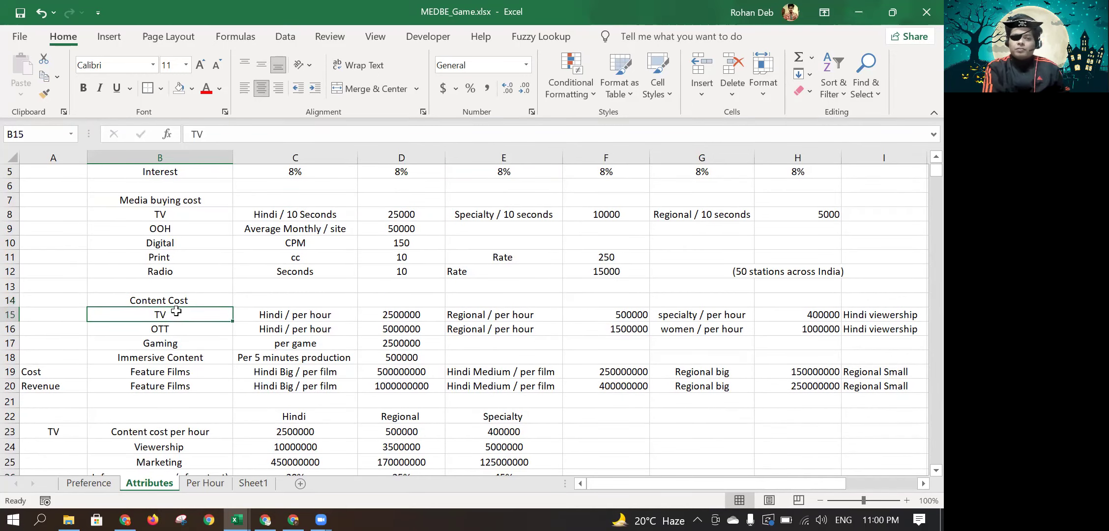
pyautogui.press('Right')
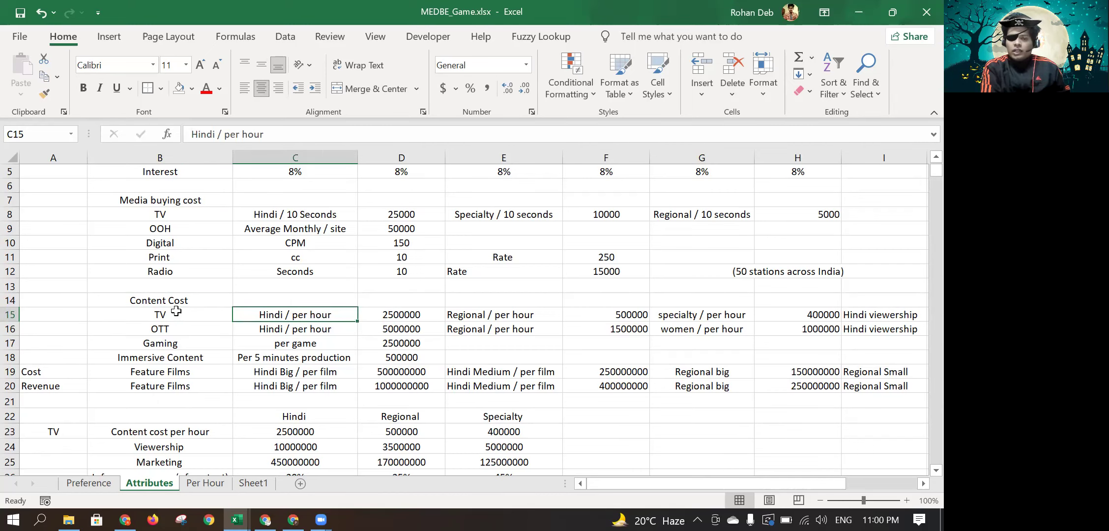
pyautogui.press('Right')
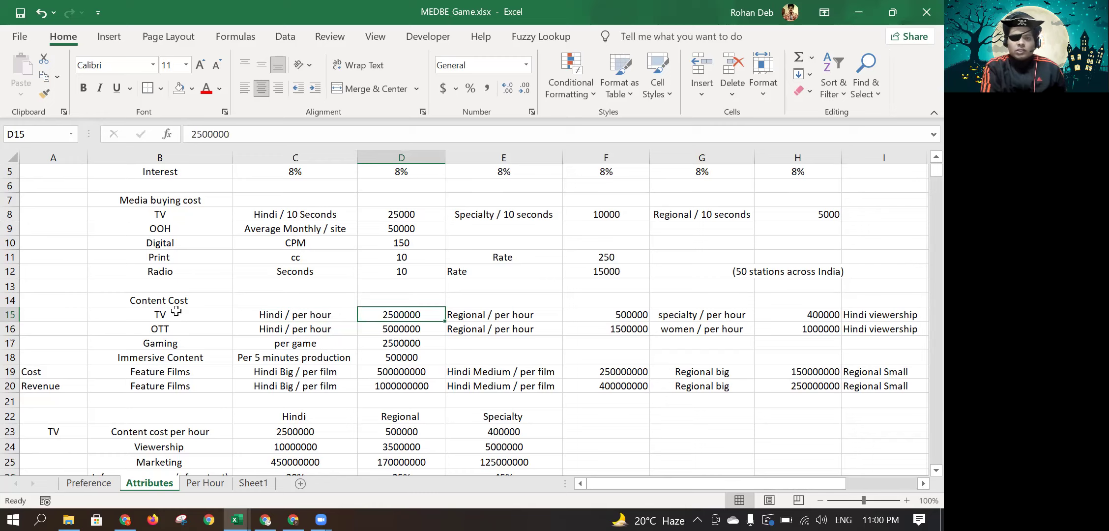
pyautogui.click(488, 88)
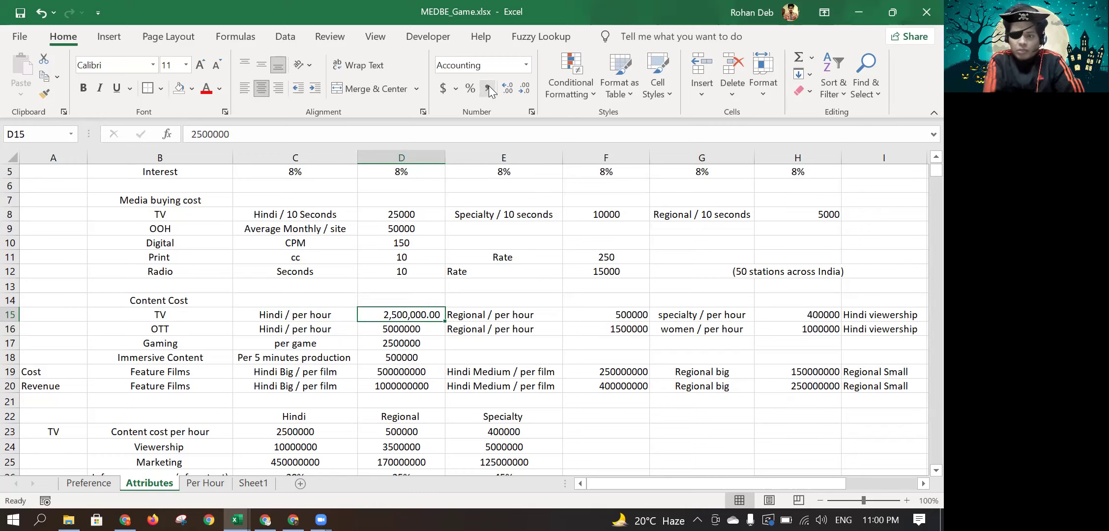
# Examine the Content Cost section, especially the cost and revenue of Hindi big feature films in rows 19 and 20.
pyautogui.press('Right')
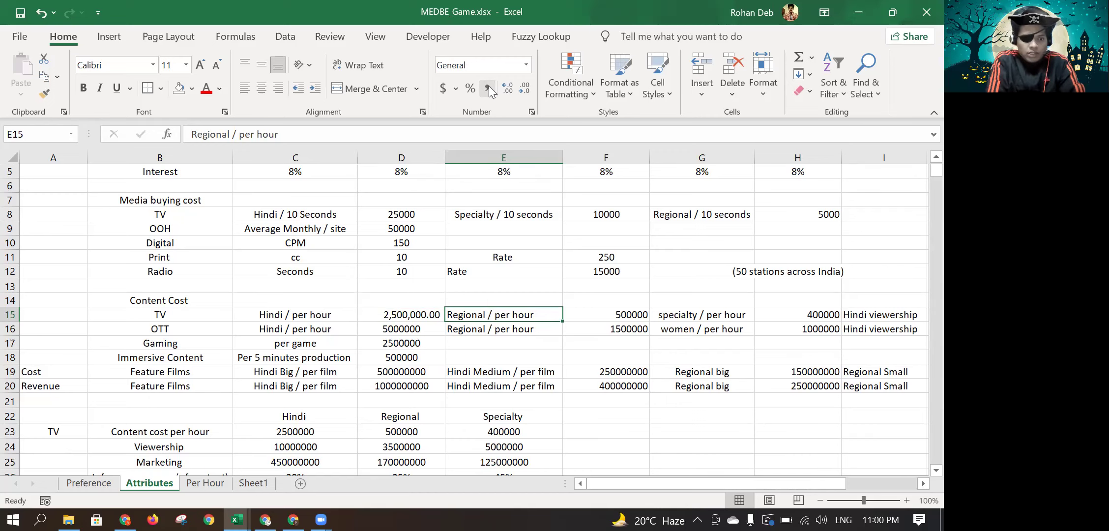
pyautogui.press('Left')
pyautogui.press('Down')
pyautogui.press('Down')
pyautogui.press('Down')
pyautogui.press('Down')
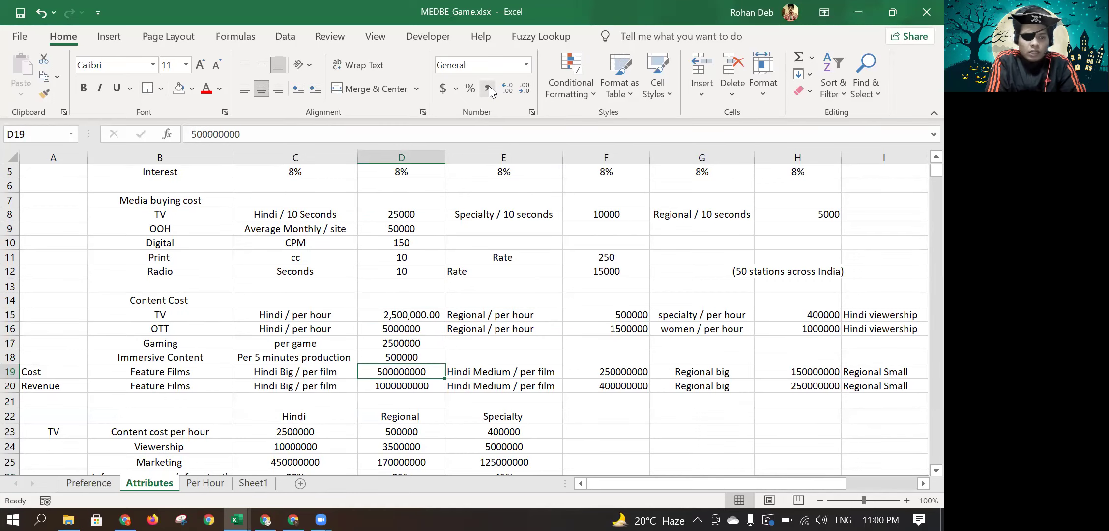
pyautogui.press('Left')
pyautogui.press('Left')
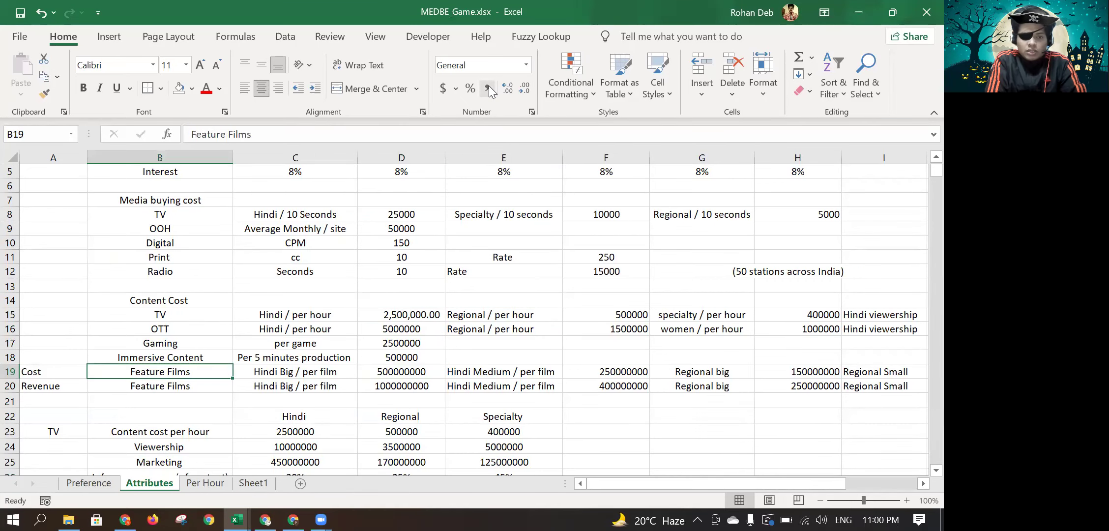
pyautogui.press('Right')
pyautogui.press('Right')
pyautogui.press('Down')
pyautogui.press('Down')
pyautogui.press('Down')
pyautogui.press('Down')
pyautogui.press('Down')
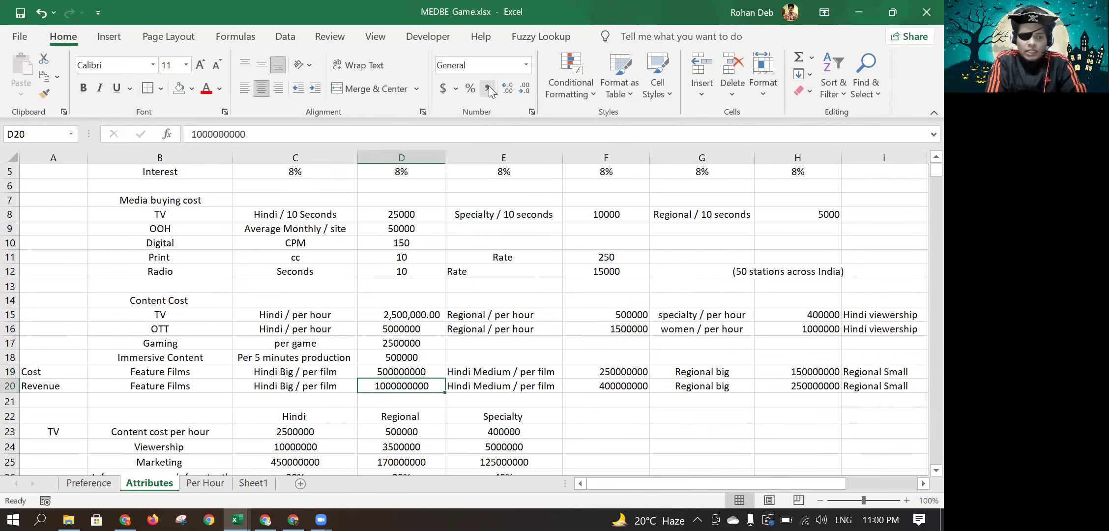
pyautogui.press('Up')
# Examine the TV attributes by channel type, including inventory fill and the Hindi revenue per 10 seconds for regular content and films.
pyautogui.press('Down')
pyautogui.press('Down')
pyautogui.press('Down')
pyautogui.press('Down')
pyautogui.press('Down')
pyautogui.press('Down')
pyautogui.press('Down')
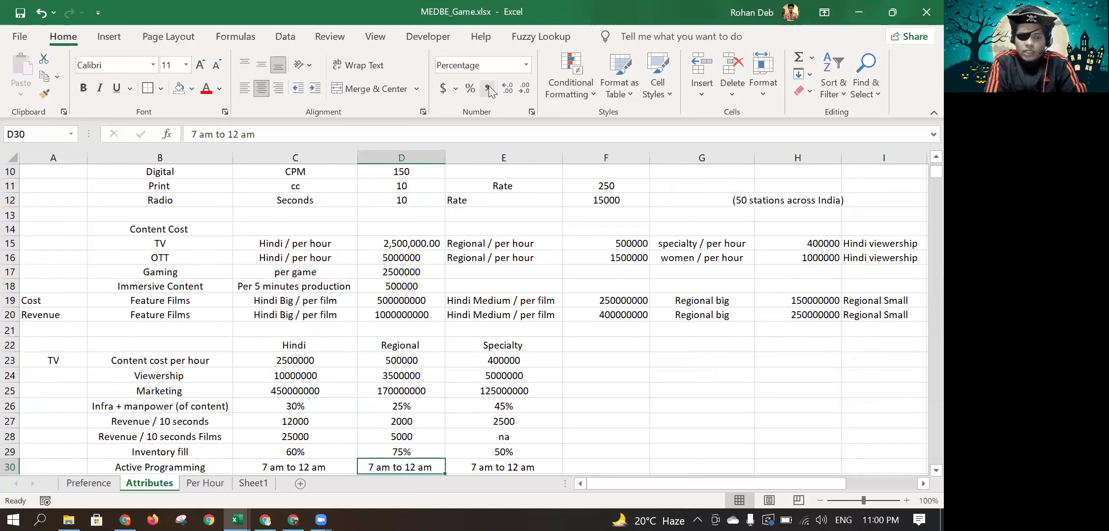
pyautogui.press('Up')
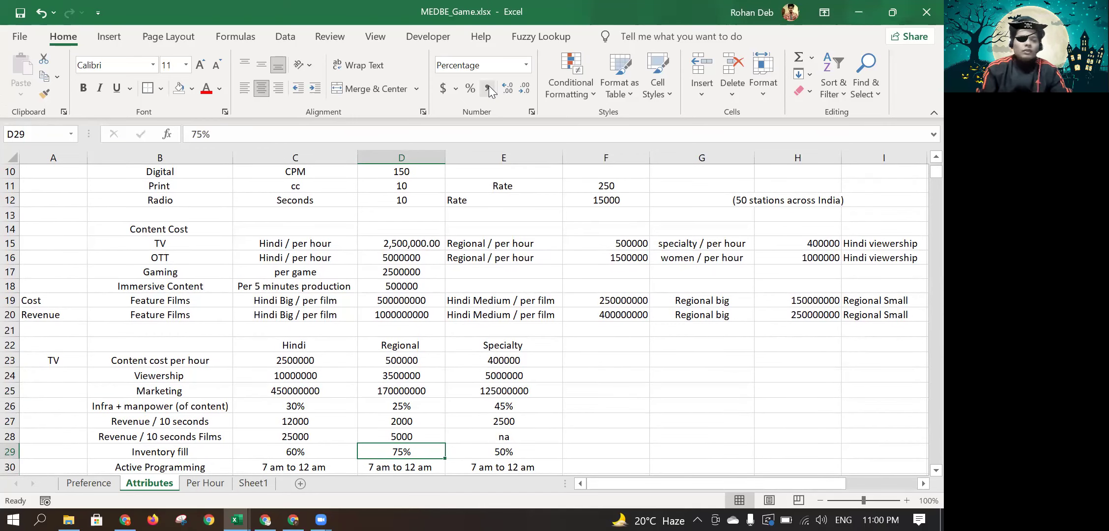
pyautogui.scroll(-1, 303, 387)
pyautogui.scroll(-1, 303, 387)
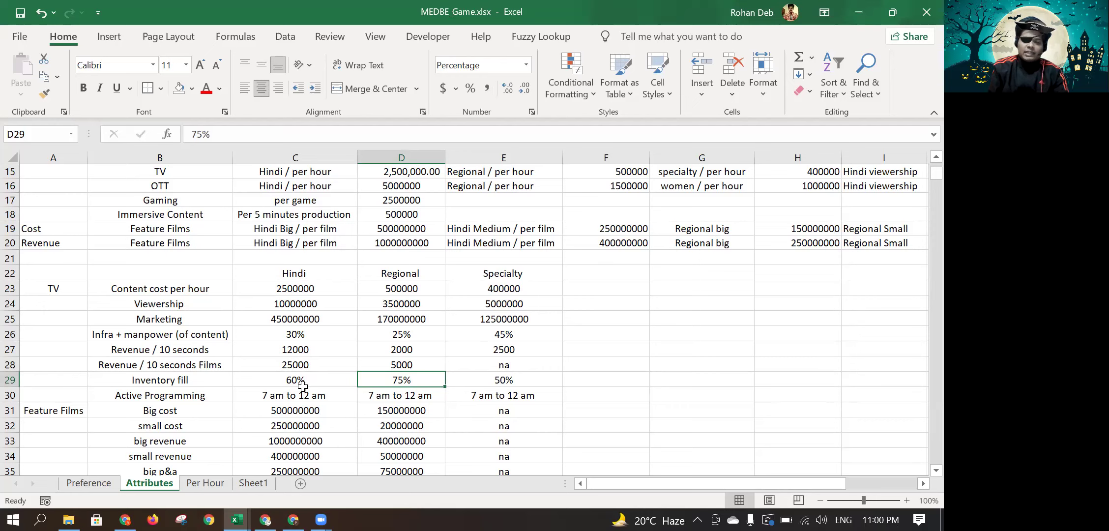
pyautogui.click(249, 348)
pyautogui.press('Down')
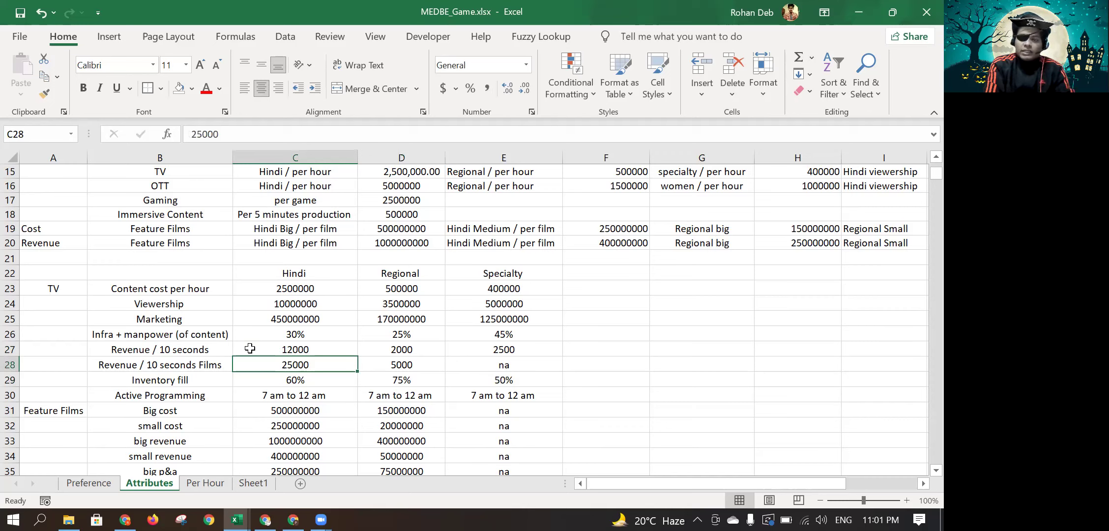
pyautogui.click(250, 348)
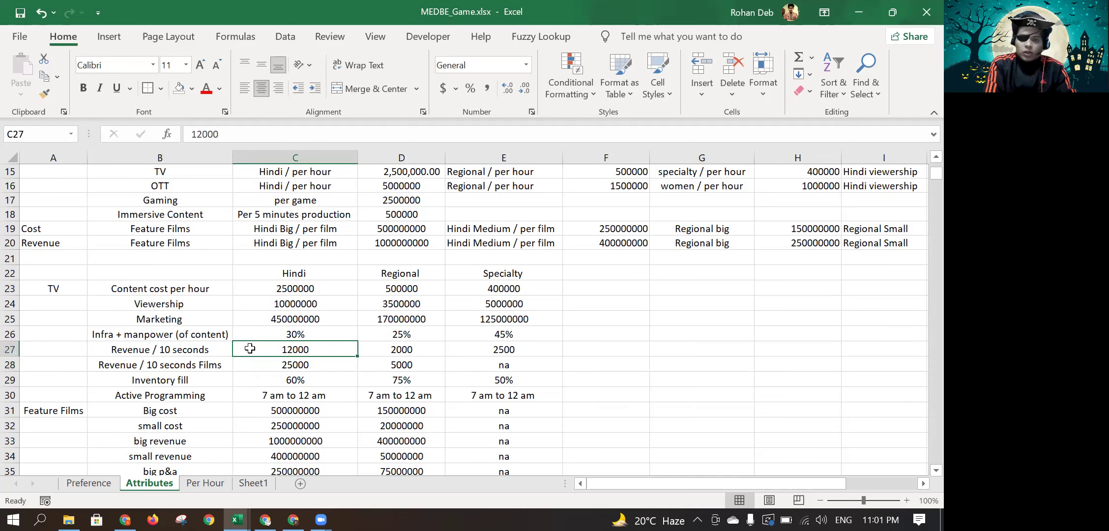
# Look through the Hindi column from the TV revenue rows through the Feature Films and OTT attributes to the table's end.
pyautogui.press('Down')
pyautogui.press('Down')
pyautogui.press('Down')
pyautogui.press('Down')
pyautogui.press('Down')
pyautogui.press('Down')
pyautogui.press('Down')
pyautogui.press('Down')
pyautogui.press('Down')
pyautogui.press('Down')
pyautogui.press('Down')
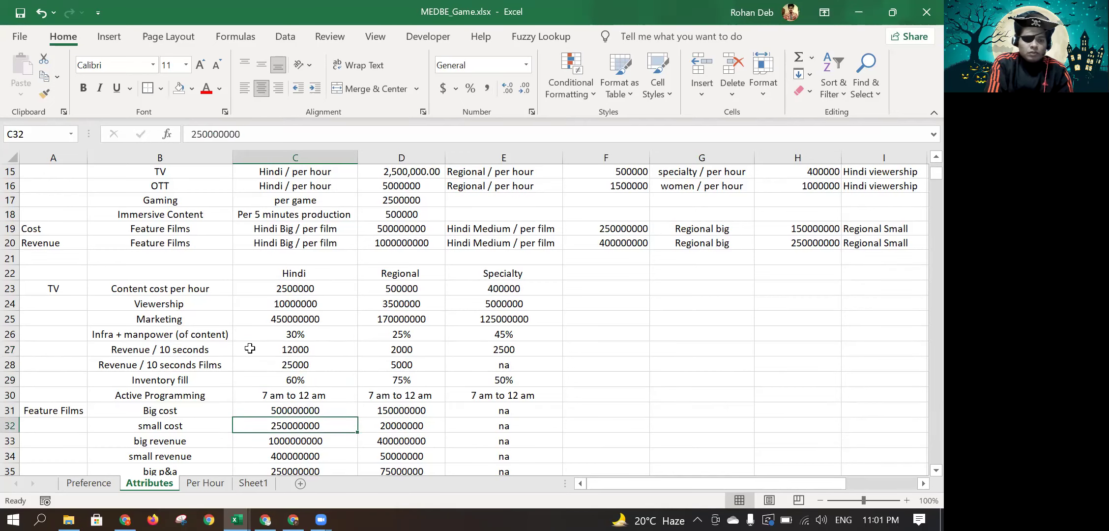
pyautogui.press('Down')
pyautogui.press('Down')
pyautogui.press('Down')
pyautogui.press('Down')
pyautogui.press('Down')
pyautogui.press('Down')
pyautogui.press('Down')
pyautogui.press('Down')
pyautogui.press('Down')
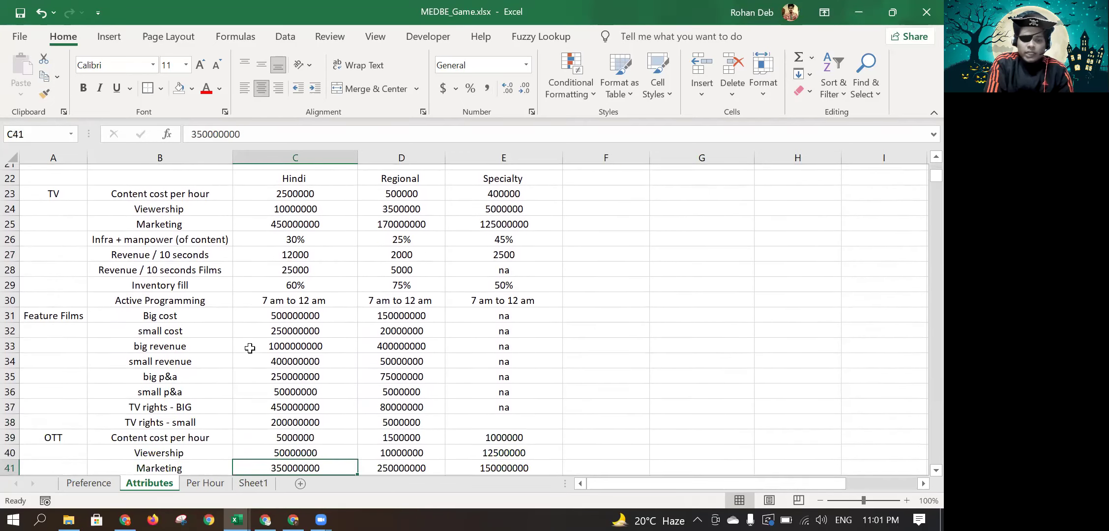
pyautogui.press('Down')
pyautogui.press('Down')
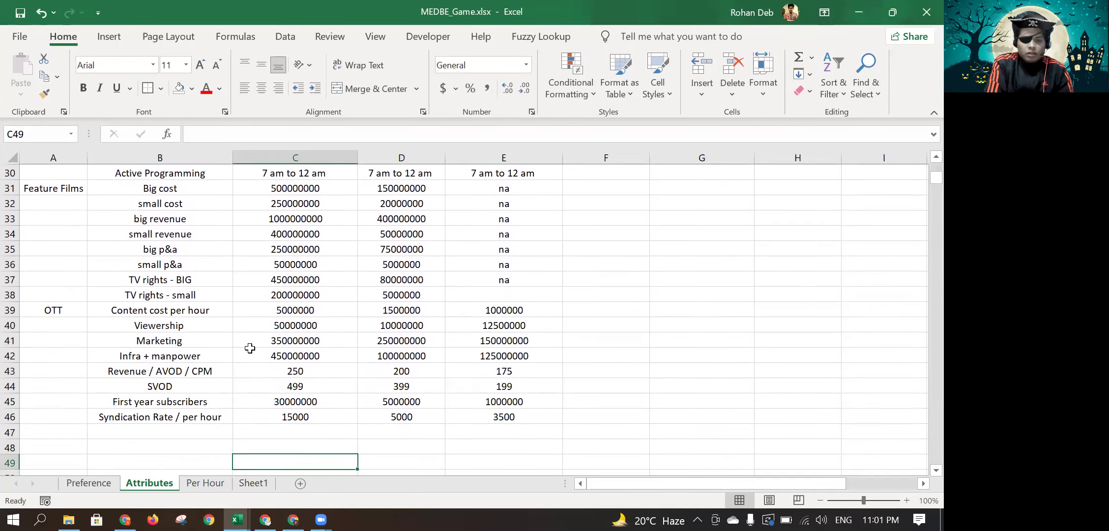
# Highlight the syndication rate per hour for all three channel types in B46:E46.
pyautogui.click(194, 416)
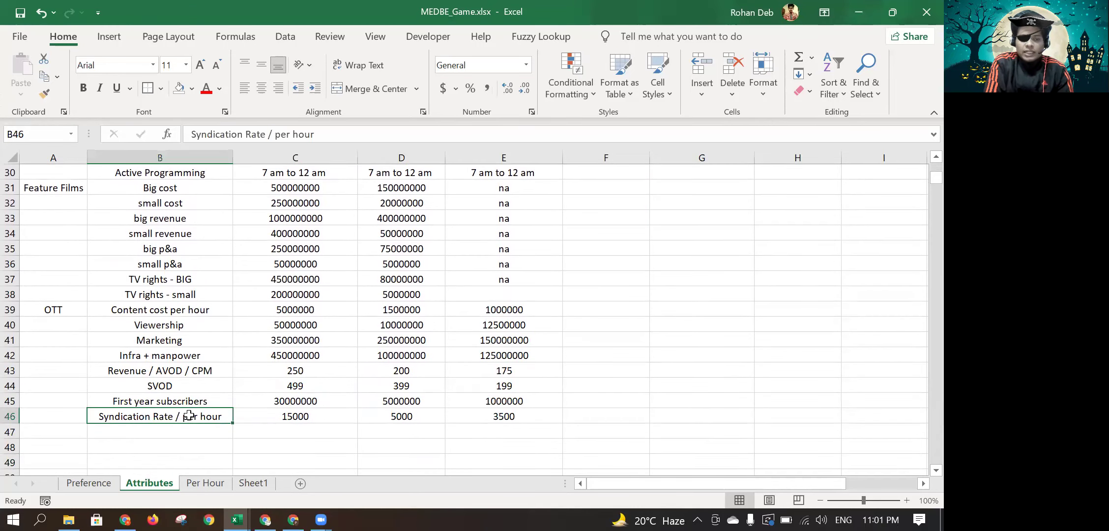
pyautogui.hotkey('shift', 'Right')
pyautogui.hotkey('shift', 'Right')
pyautogui.hotkey('shift', 'Right')
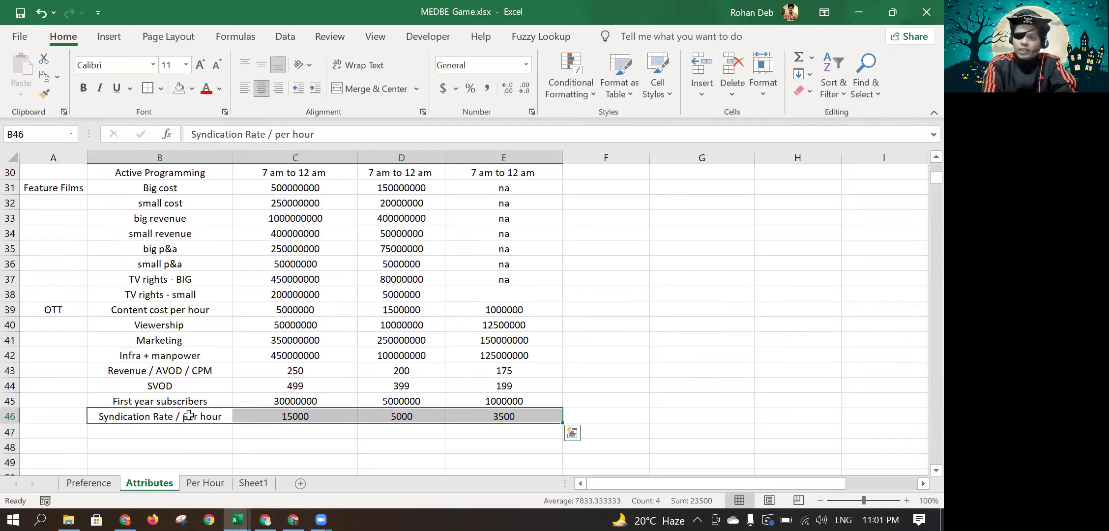
# Highlight the OTT attributes from content cost per hour to first year subscribers across all channel types, B39:E45.
pyautogui.press('Up')
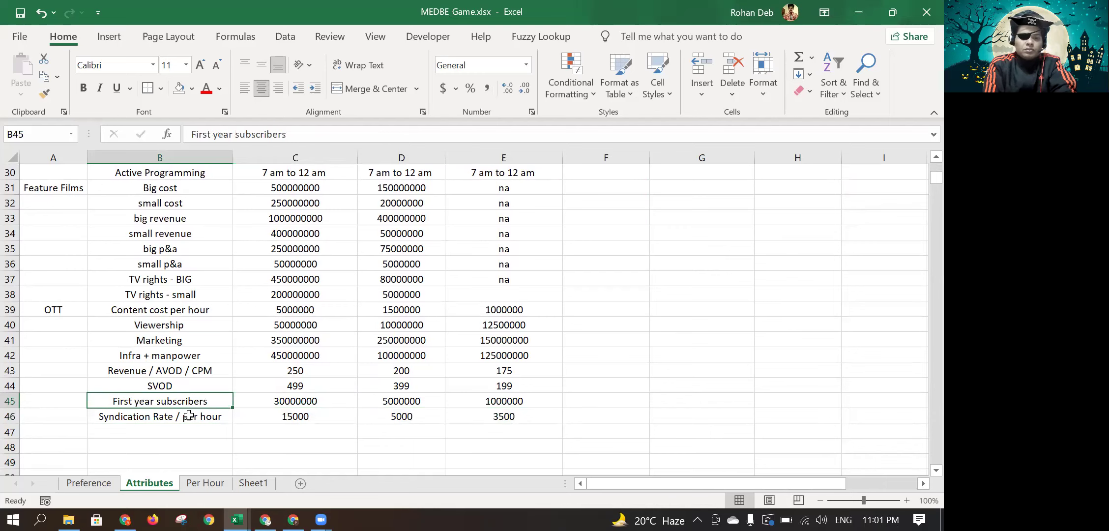
pyautogui.hotkey('shift', 'Up')
pyautogui.hotkey('shift', 'Up')
pyautogui.hotkey('shift', 'Up')
pyautogui.hotkey('shift', 'Up')
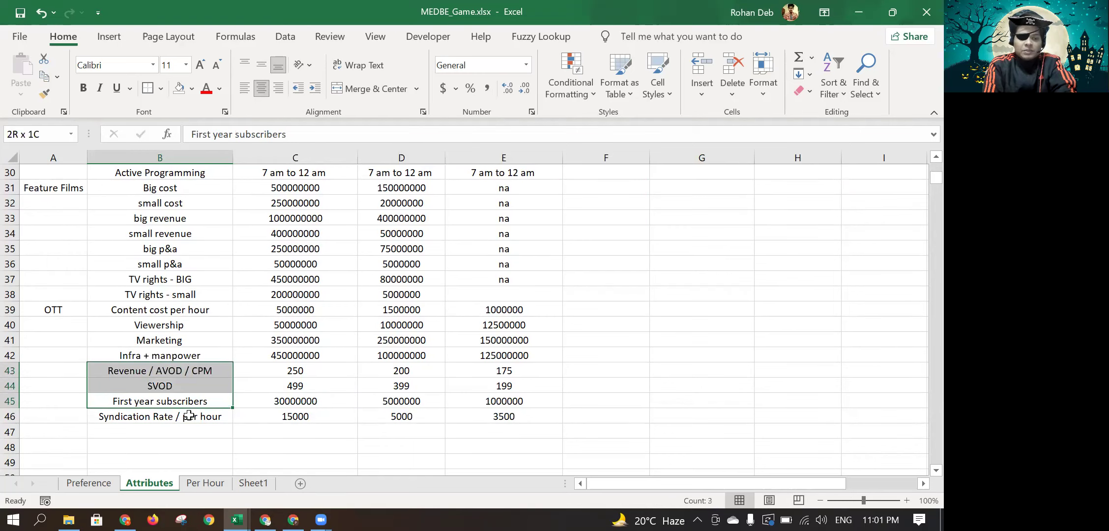
pyautogui.hotkey('shift', 'Up')
pyautogui.hotkey('shift', 'Right')
pyautogui.hotkey('shift', 'Right')
pyautogui.hotkey('shift', 'Right')
pyautogui.hotkey('shift', 'Up')
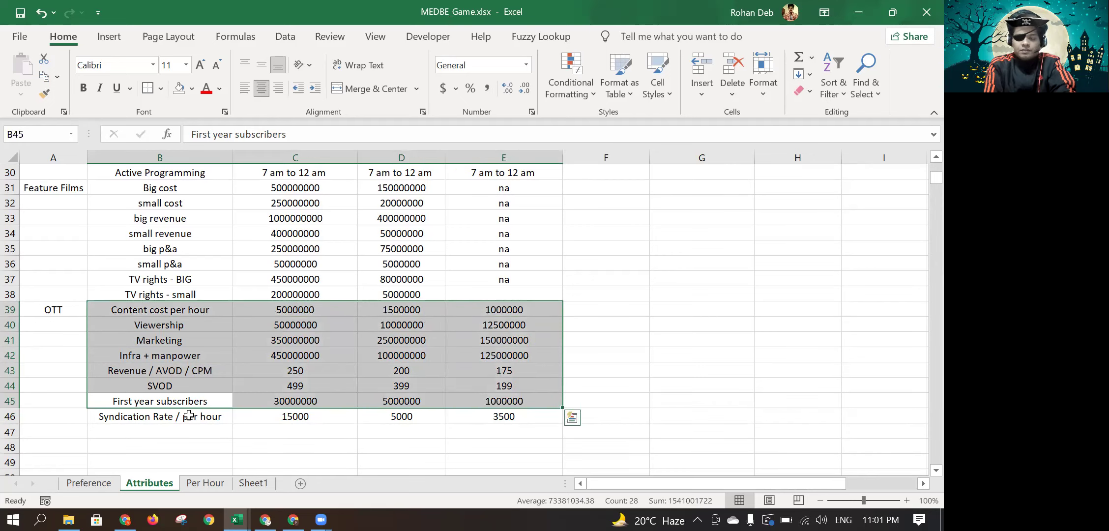
# Highlight the Feature Films cost, revenue and p&a rows for all channel types, B31:E36.
pyautogui.press('Up')
pyautogui.press('Up')
pyautogui.press('Up')
pyautogui.press('Up')
pyautogui.press('Up')
pyautogui.press('Up')
pyautogui.press('Up')
pyautogui.press('Up')
pyautogui.press('Up')
pyautogui.press('Up')
pyautogui.press('Up')
pyautogui.press('Up')
pyautogui.press('Up')
pyautogui.press('Up')
pyautogui.press('Up')
pyautogui.press('Up')
pyautogui.press('Up')
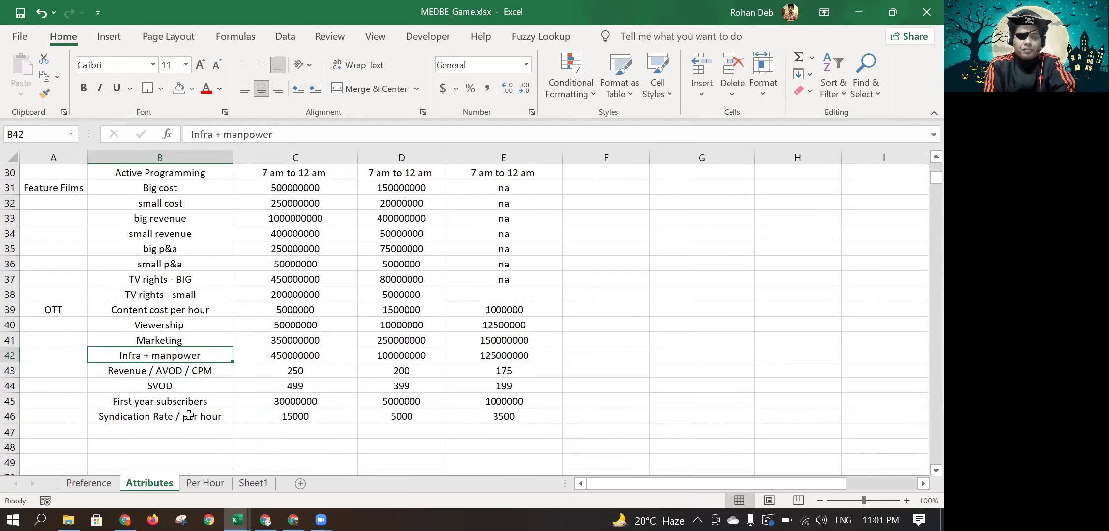
pyautogui.press('Down')
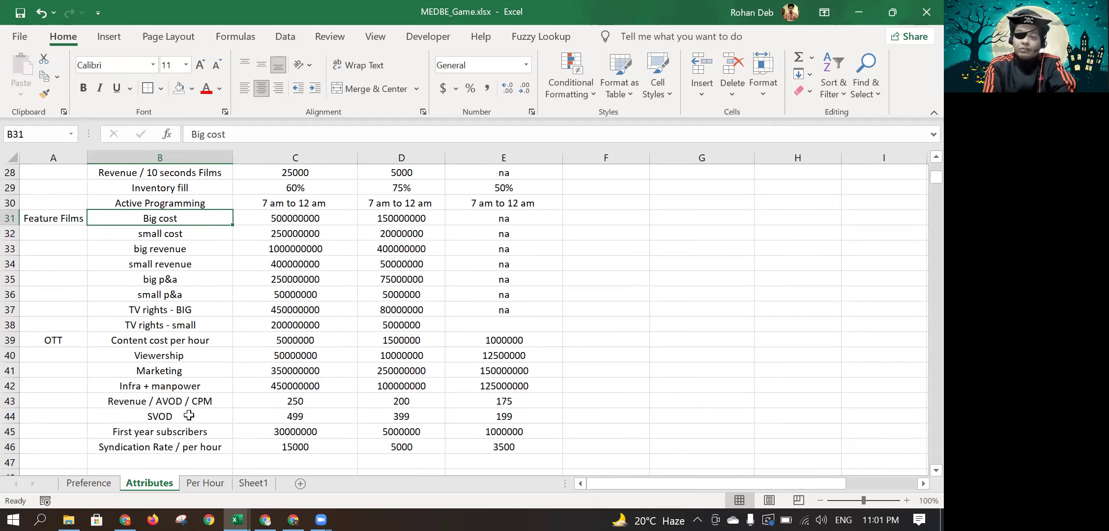
pyautogui.hotkey('shift', 'Right')
pyautogui.hotkey('shift', 'Right')
pyautogui.hotkey('shift', 'Right')
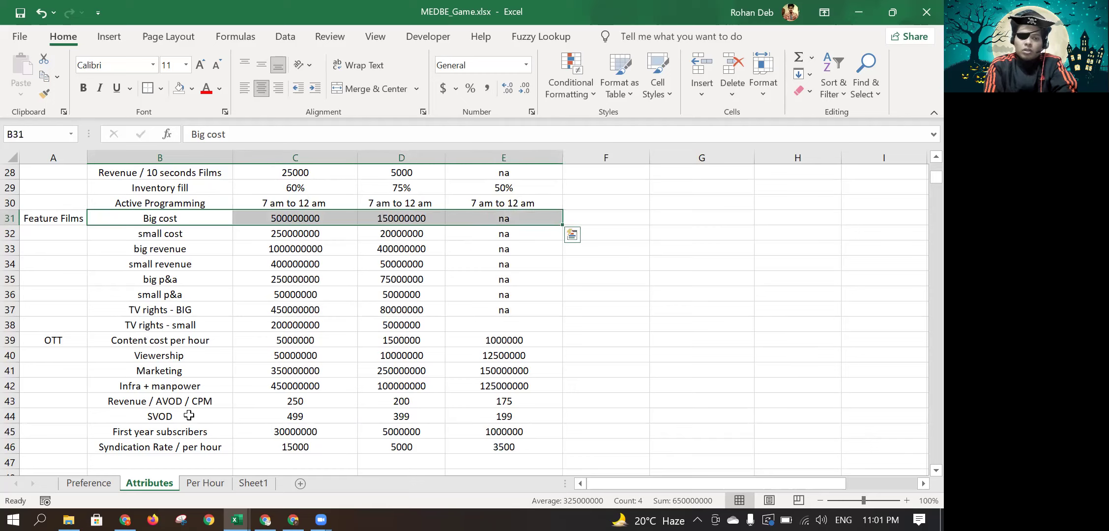
pyautogui.hotkey('shift', 'Down')
pyautogui.hotkey('shift', 'Down')
pyautogui.hotkey('shift', 'Down')
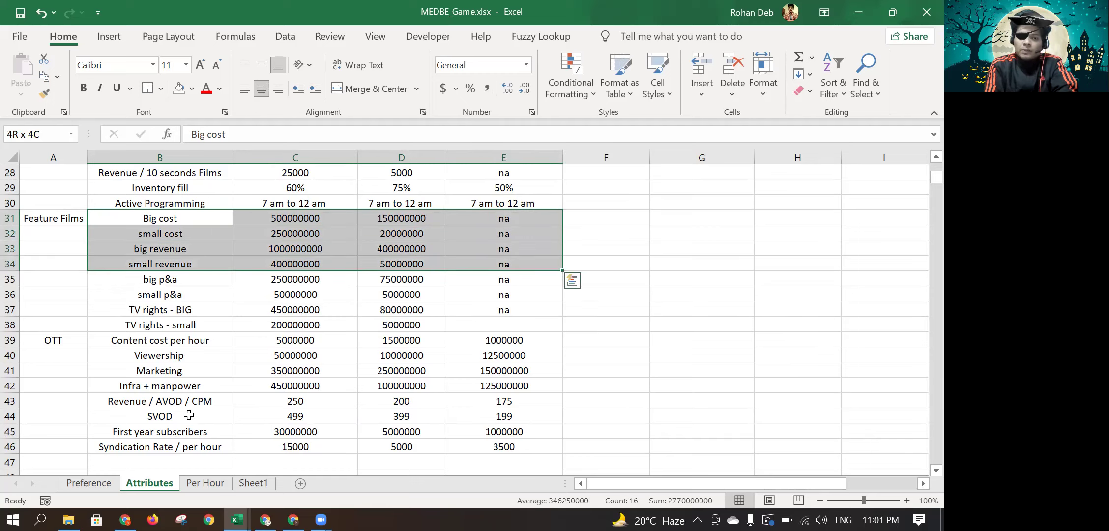
pyautogui.hotkey('shift', 'Down')
pyautogui.hotkey('shift', 'Down')
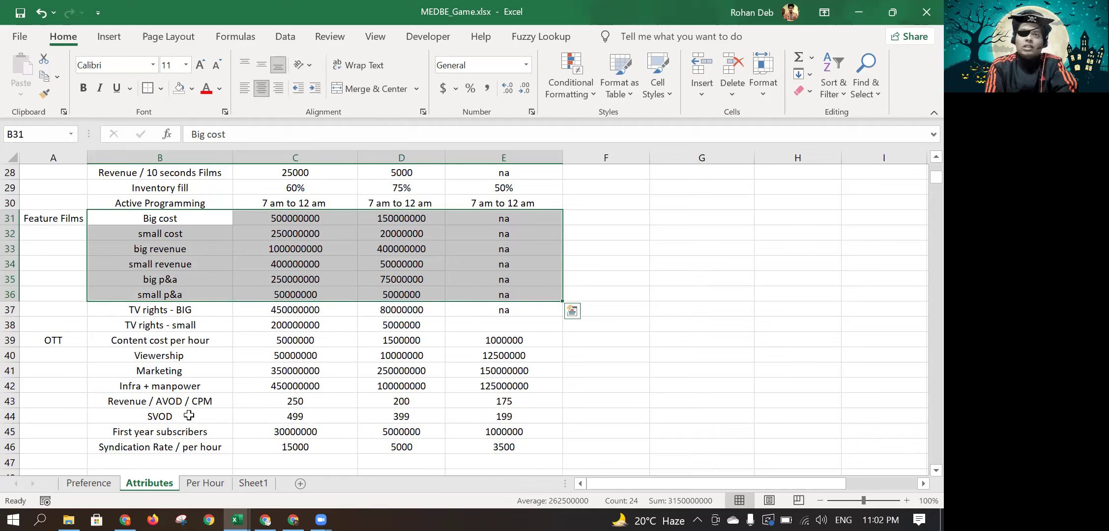
# Highlight the TV rights rows for big and small films across all channel types, B37:E38.
pyautogui.press('Down')
pyautogui.press('Down')
pyautogui.press('Down')
pyautogui.press('Down')
pyautogui.press('Down')
pyautogui.press('Down')
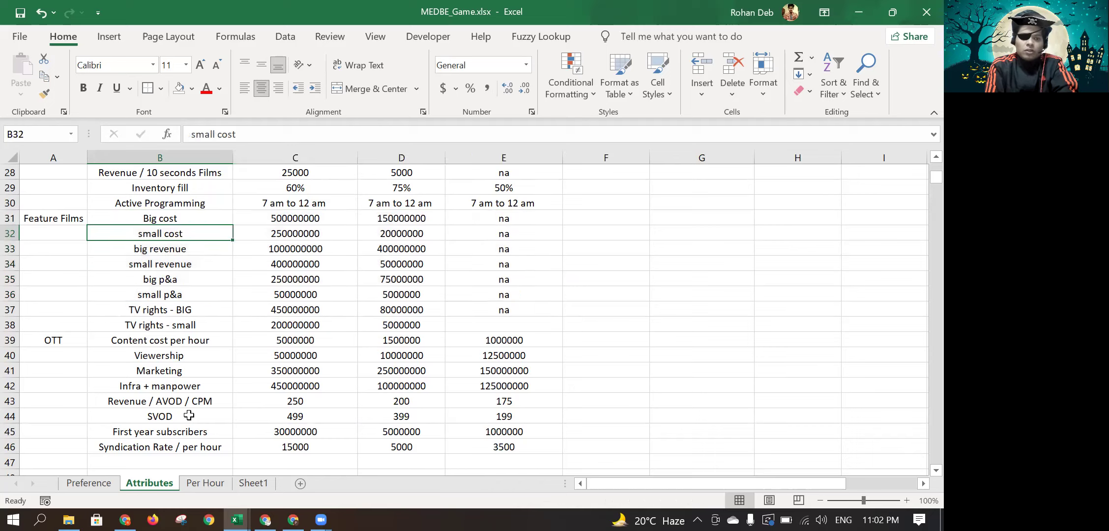
pyautogui.hotkey('shift', 'Right')
pyautogui.hotkey('shift', 'Right')
pyautogui.hotkey('shift', 'Right')
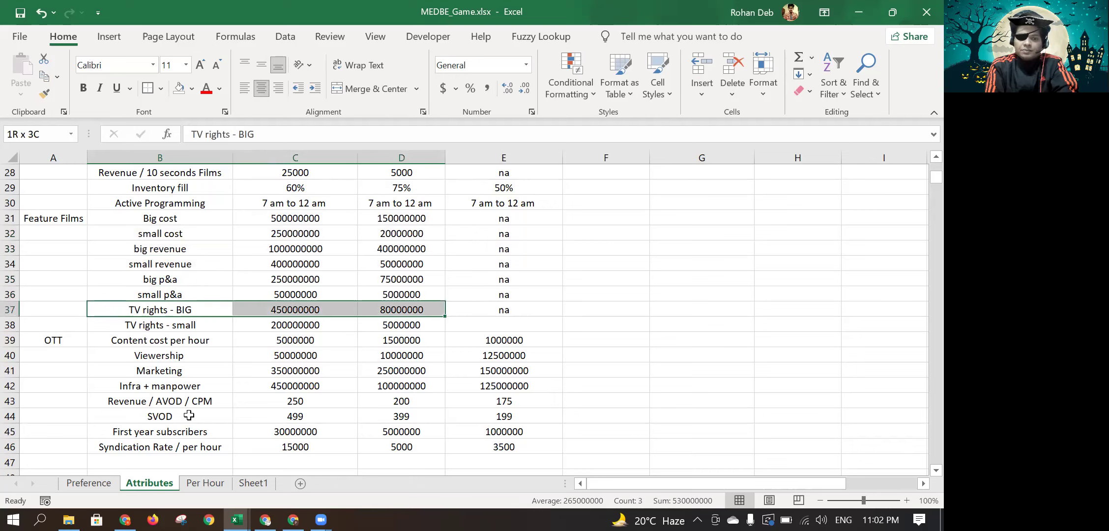
pyautogui.hotkey('shift', 'Down')
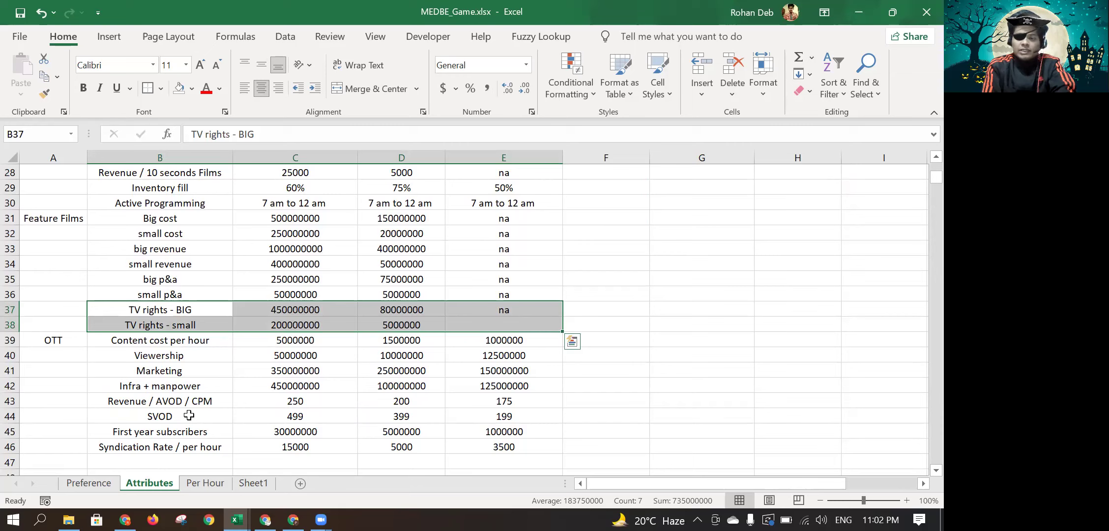
# Highlight the Hindi channel's active programming hours in row 30 and its inventory fill in row 29.
pyautogui.press('Up')
pyautogui.press('Up')
pyautogui.press('Up')
pyautogui.press('Up')
pyautogui.press('Up')
pyautogui.press('Up')
pyautogui.press('Up')
pyautogui.press('Up')
pyautogui.press('Down')
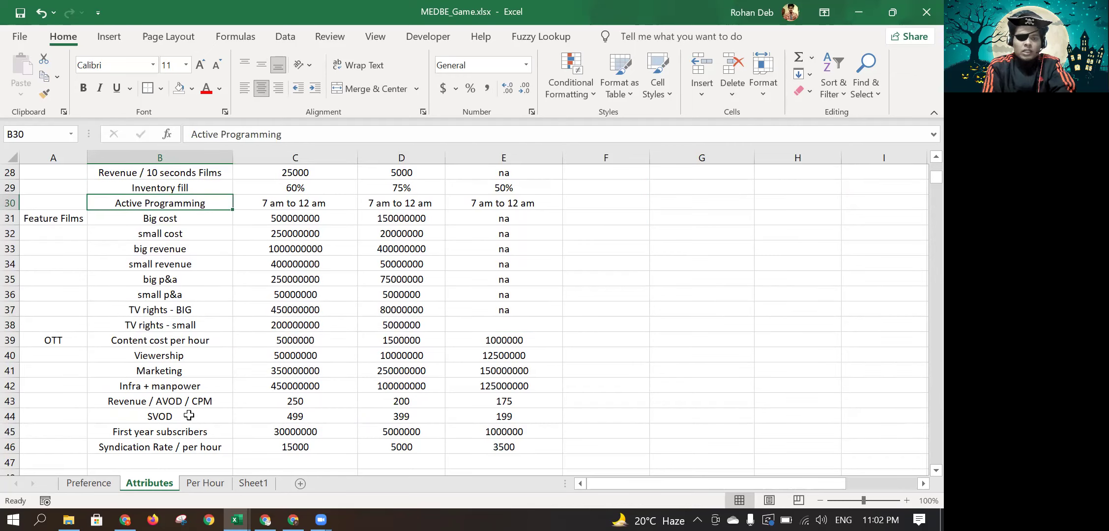
pyautogui.hotkey('shift', 'Right')
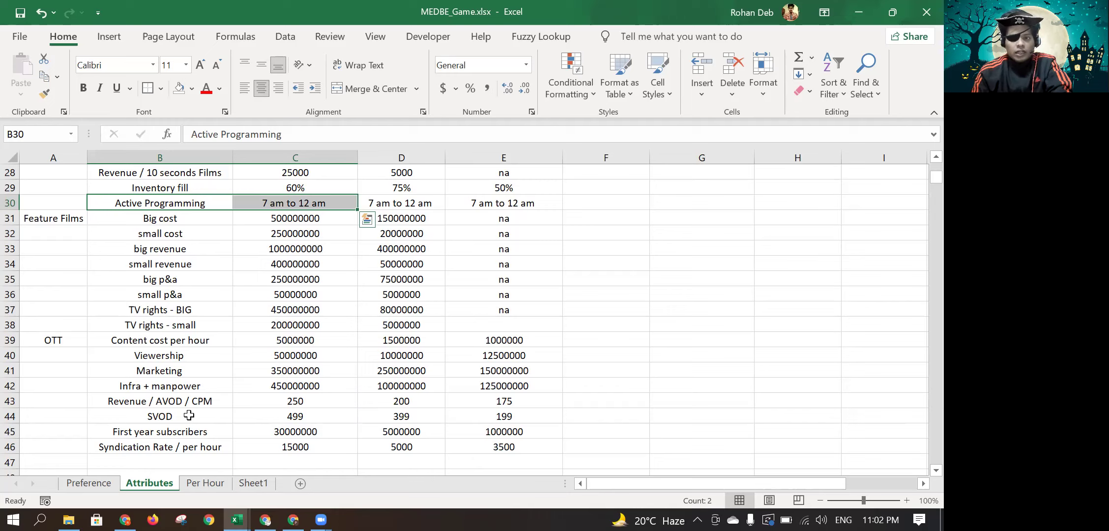
pyautogui.press('Up')
pyautogui.hotkey('shift', 'Right')
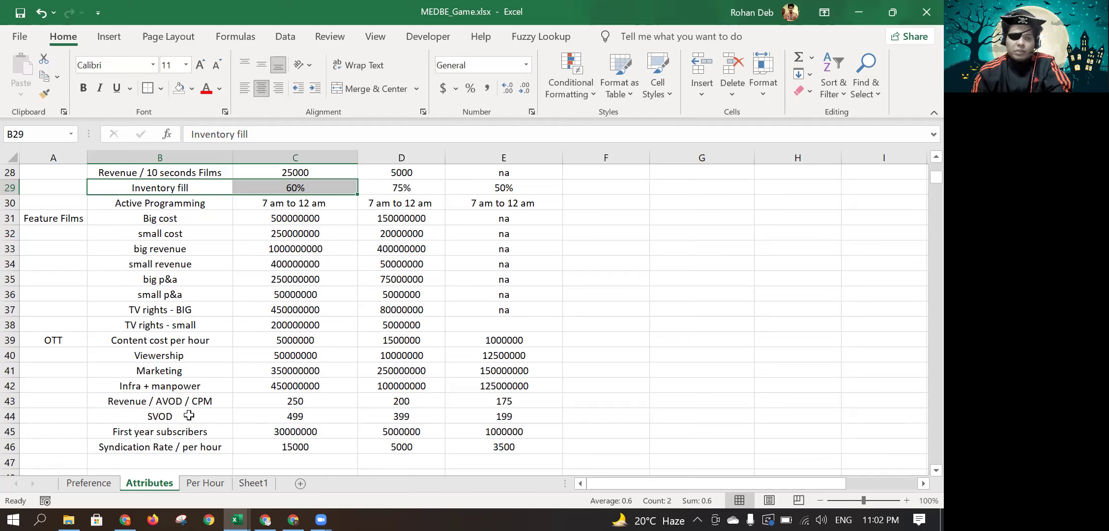
# Return to the top of the Attributes sheet and look through the Per Hour sheet's Ranking, Revenue and Cost of Film sections.
pyautogui.press('Up')
pyautogui.press('Up')
pyautogui.press('Up')
pyautogui.press('Up')
pyautogui.press('Up')
pyautogui.press('Up')
pyautogui.press('Up')
pyautogui.press('Up')
pyautogui.press('Up')
pyautogui.press('Up')
pyautogui.press('Up')
pyautogui.press('Up')
pyautogui.press('Up')
pyautogui.press('Up')
pyautogui.press('Up')
pyautogui.press('Up')
pyautogui.press('Up')
pyautogui.press('Up')
pyautogui.press('Up')
pyautogui.press('Up')
pyautogui.press('Up')
pyautogui.press('Up')
pyautogui.press('Up')
pyautogui.press('Up')
pyautogui.press('Up')
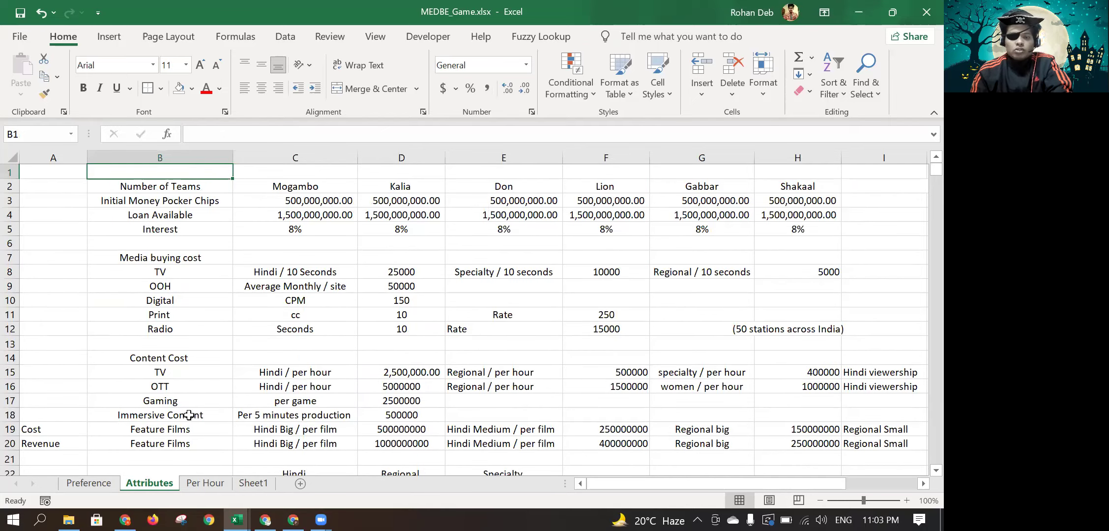
pyautogui.click(196, 482)
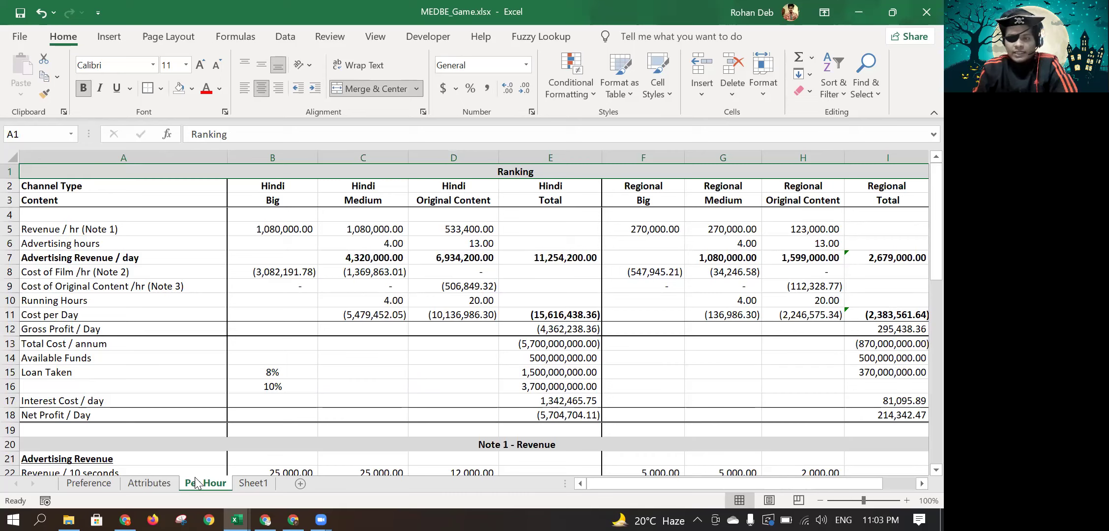
pyautogui.scroll(-3, 339, 433)
pyautogui.scroll(3, 339, 434)
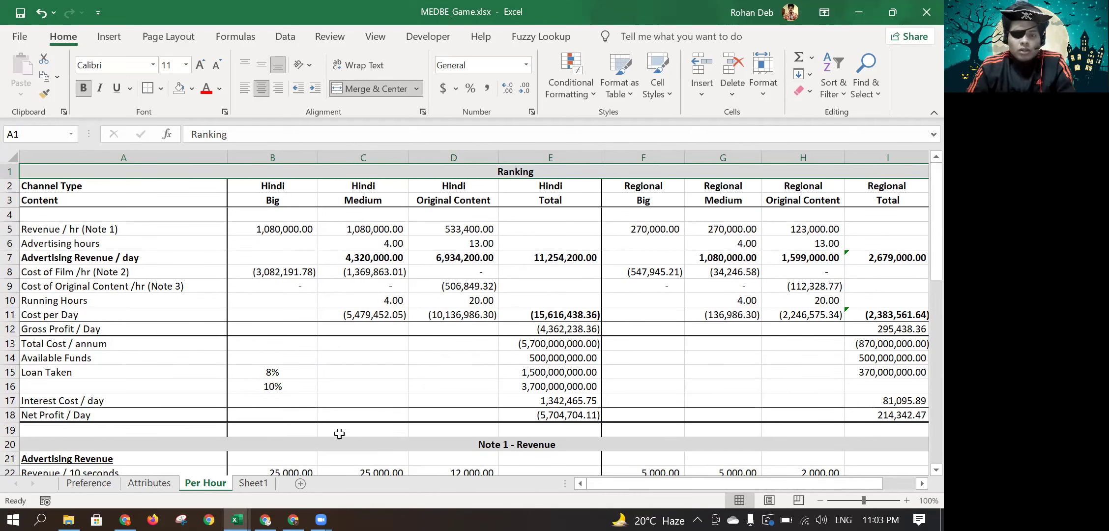
pyautogui.scroll(-5, 339, 433)
pyautogui.scroll(1, 339, 434)
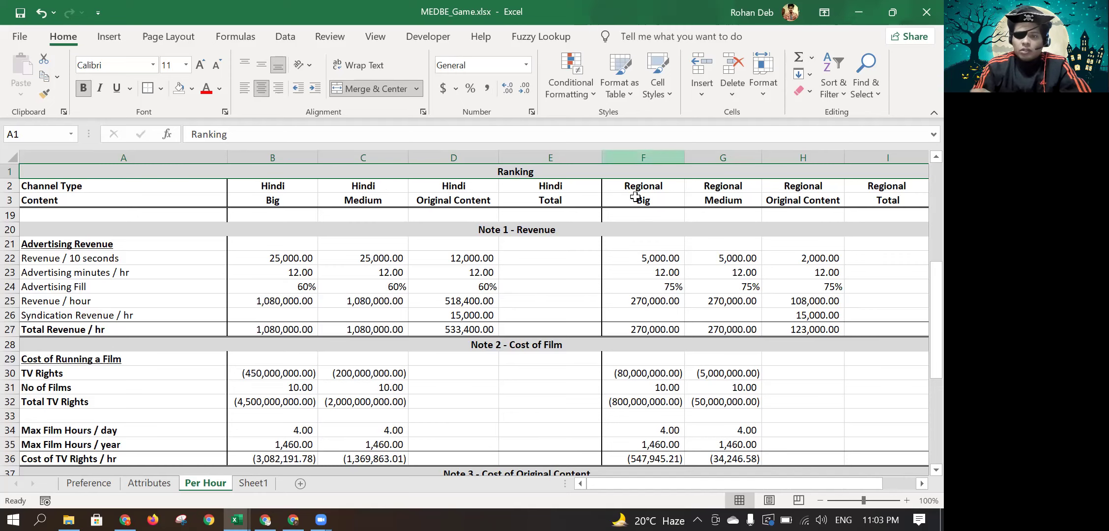
pyautogui.hscroll(5, 620, 268)
pyautogui.hscroll(-5, 620, 267)
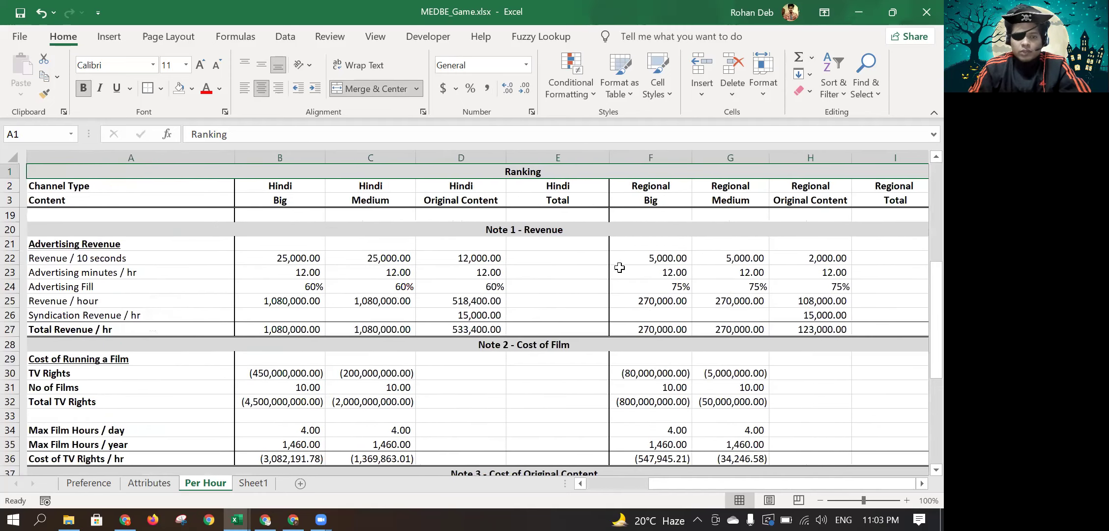
# Hide the Regional and Speciality columns F to J on the Per Hour sheet, leaving only the Hindi columns.
pyautogui.click(653, 156)
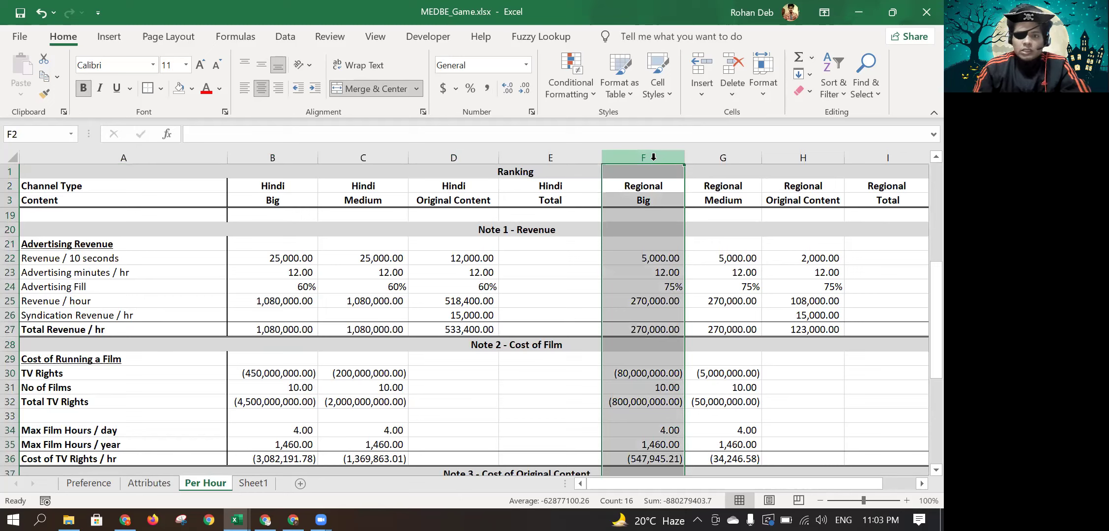
pyautogui.hotkey('ctrl', 'a')
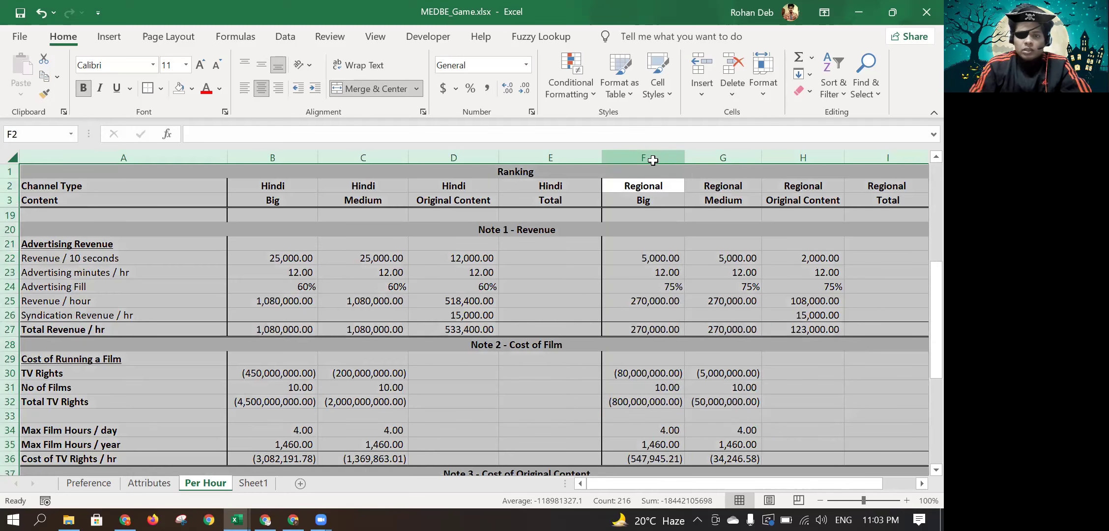
pyautogui.click(653, 157)
pyautogui.moveTo(653, 160); pyautogui.dragTo(752, 239)
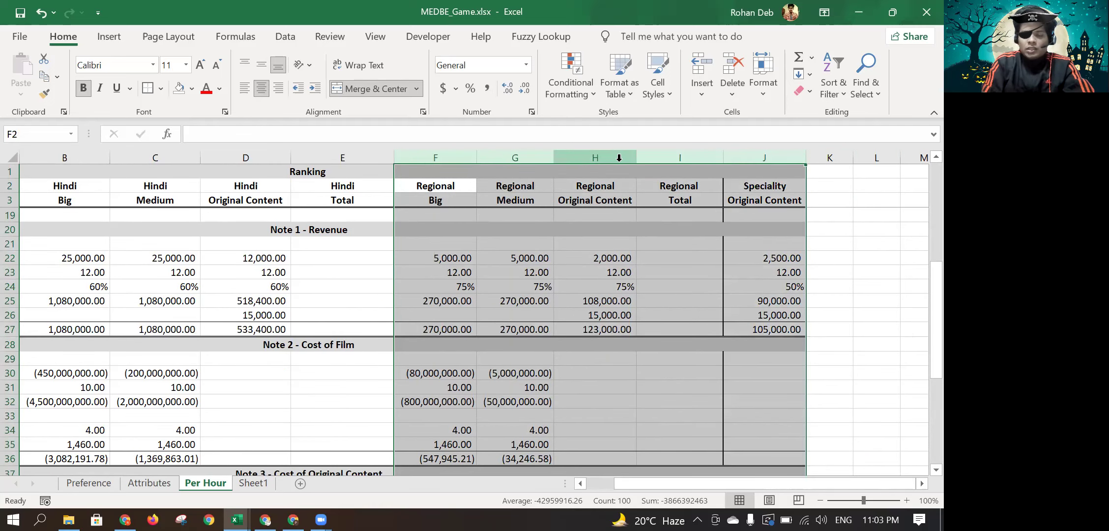
pyautogui.click(451, 152)
pyautogui.moveTo(451, 152); pyautogui.dragTo(739, 175)
pyautogui.rightClick(739, 175)
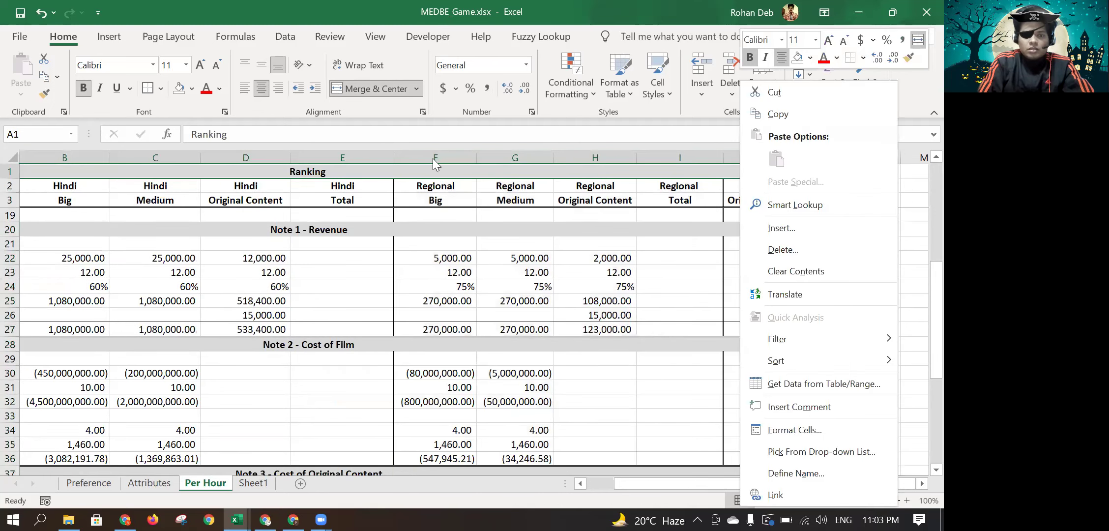
pyautogui.press('Escape')
pyautogui.moveTo(747, 158); pyautogui.dragTo(461, 177)
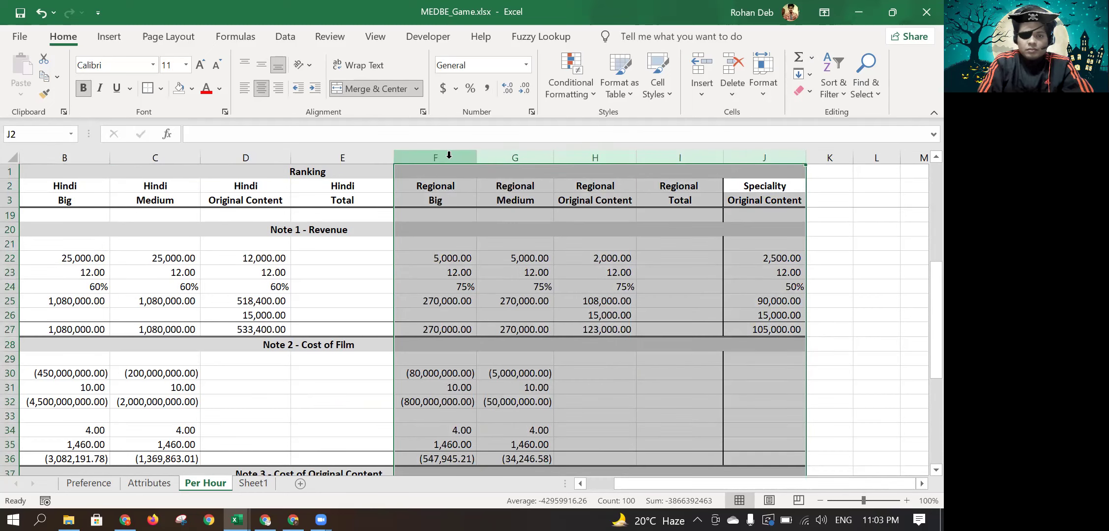
pyautogui.rightClick(450, 160)
pyautogui.click(473, 392)
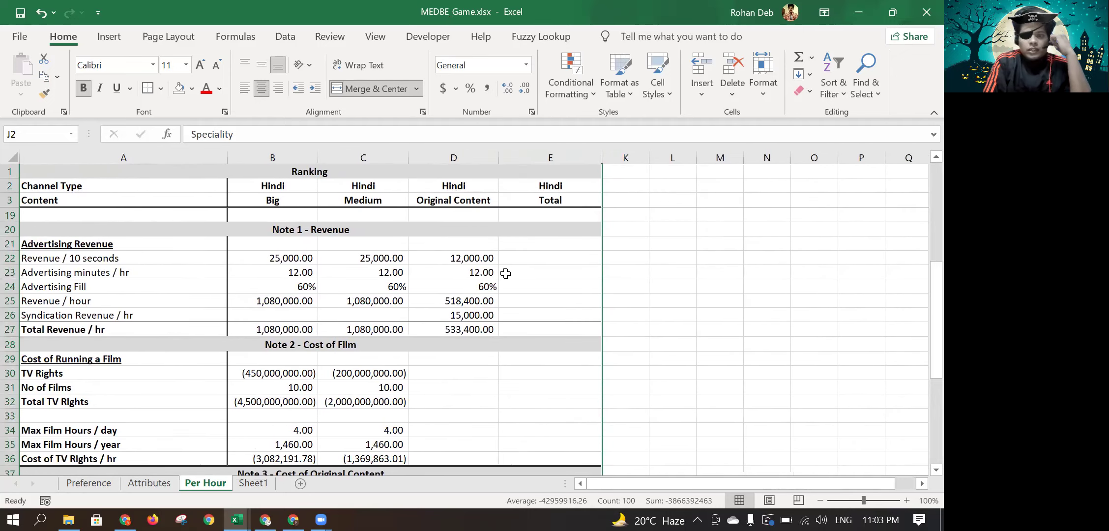
# Select the Hindi big-film revenue per 10 seconds on the Per Hour sheet and look through the Attributes sheet for the matching rate.
pyautogui.scroll(1, 500, 269)
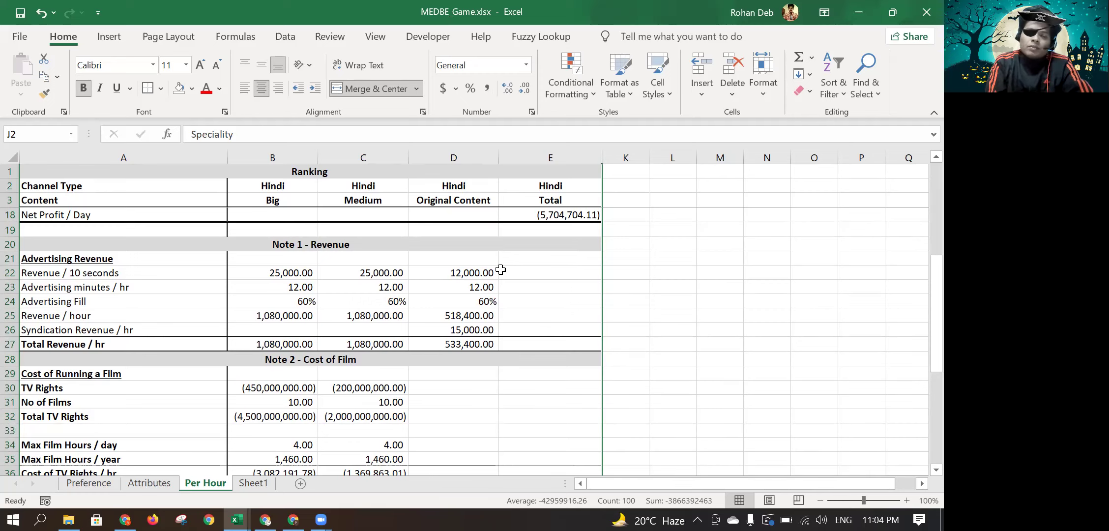
pyautogui.click(285, 271)
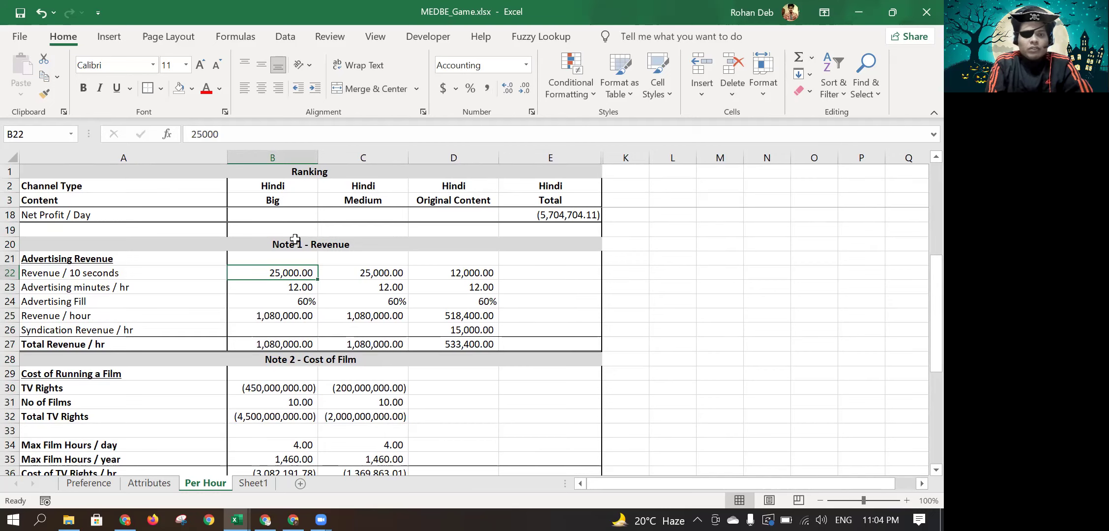
pyautogui.click(149, 483)
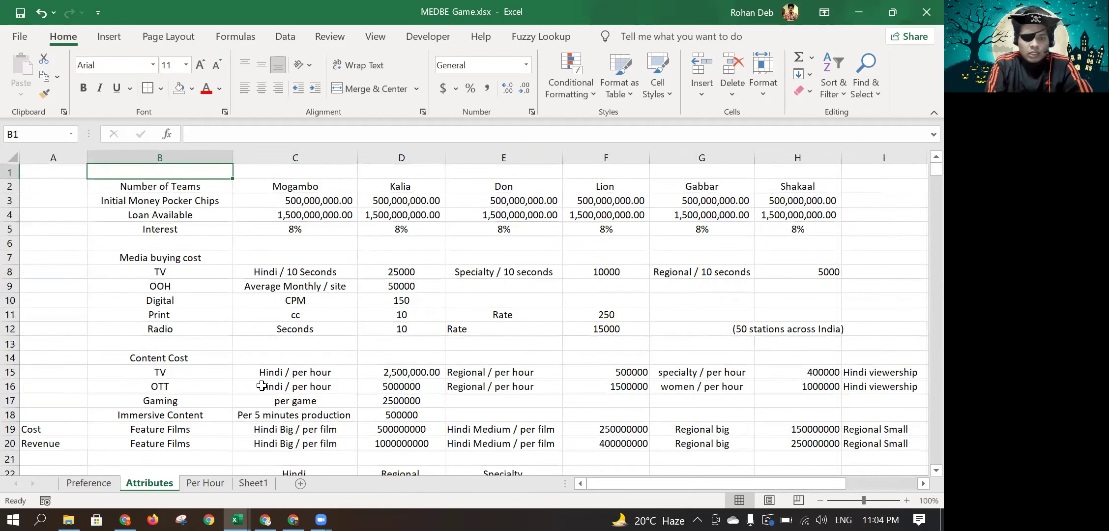
pyautogui.scroll(-4, 261, 386)
pyautogui.scroll(2, 261, 385)
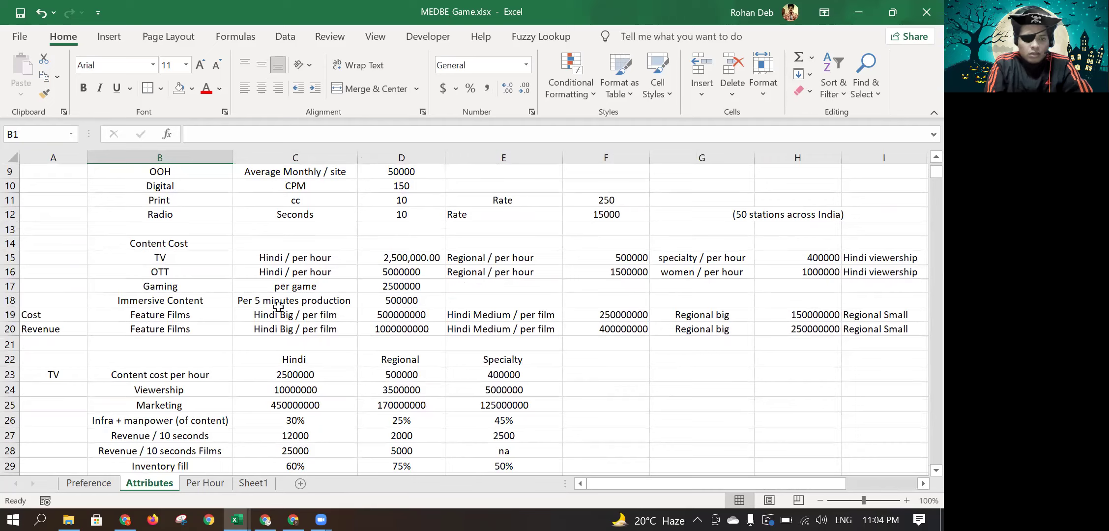
pyautogui.scroll(1, 278, 307)
pyautogui.scroll(-4, 278, 307)
pyautogui.scroll(-7, 278, 306)
pyautogui.scroll(12, 279, 307)
pyautogui.scroll(-2, 278, 307)
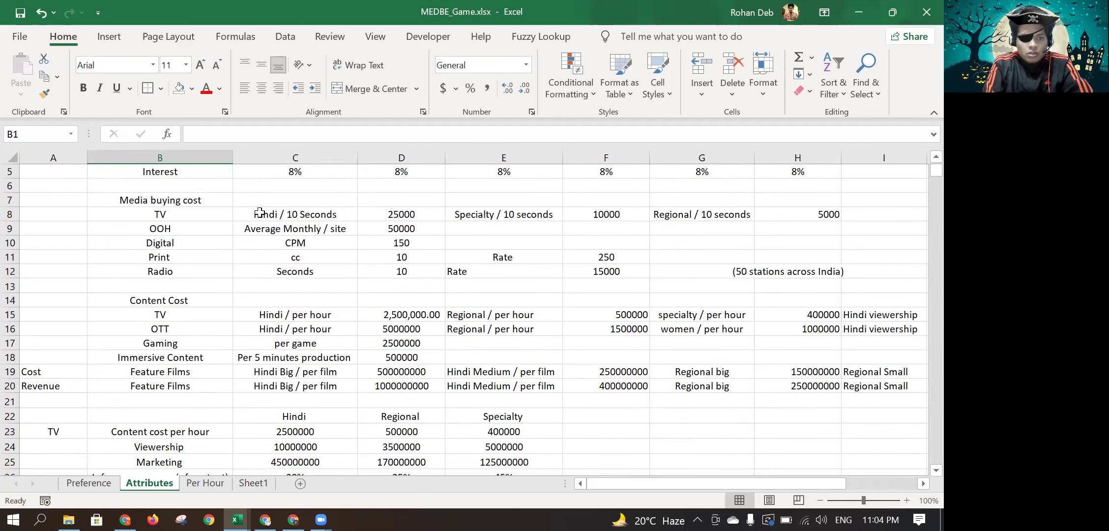
pyautogui.scroll(-1, 284, 403)
pyautogui.scroll(-1, 285, 399)
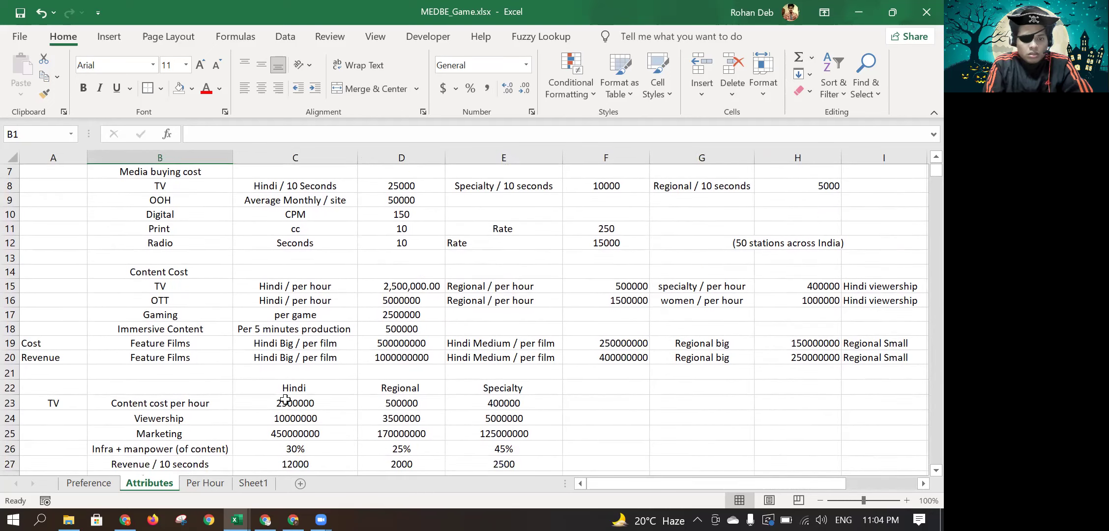
pyautogui.scroll(5, 286, 399)
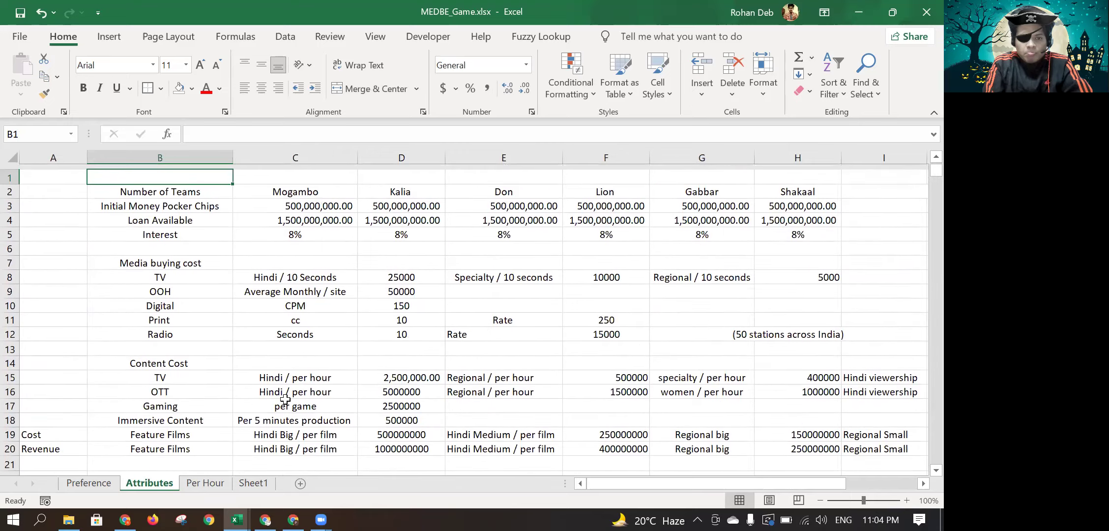
pyautogui.scroll(-7, 285, 399)
pyautogui.scroll(2, 286, 400)
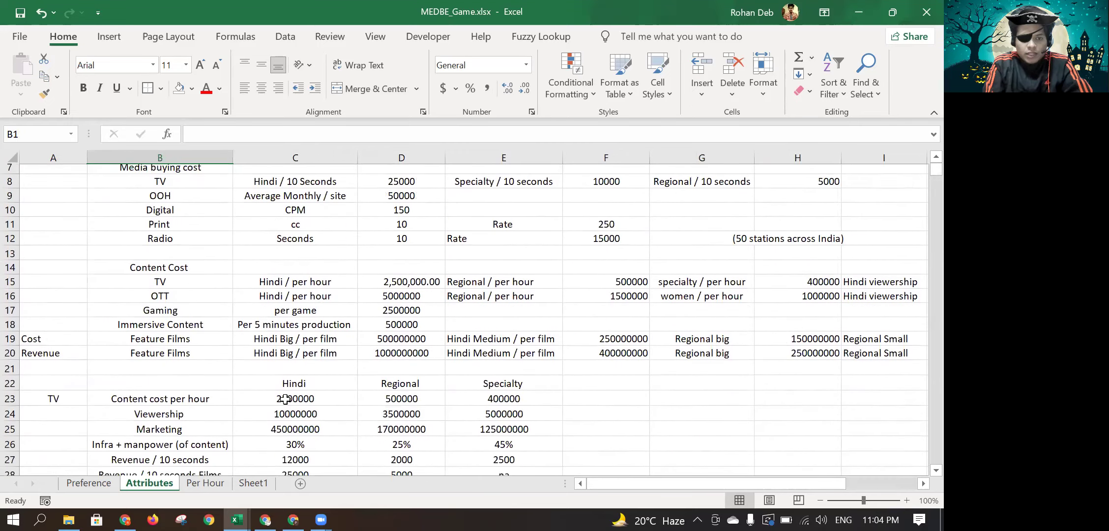
pyautogui.scroll(-5, 285, 400)
pyautogui.scroll(-6, 285, 399)
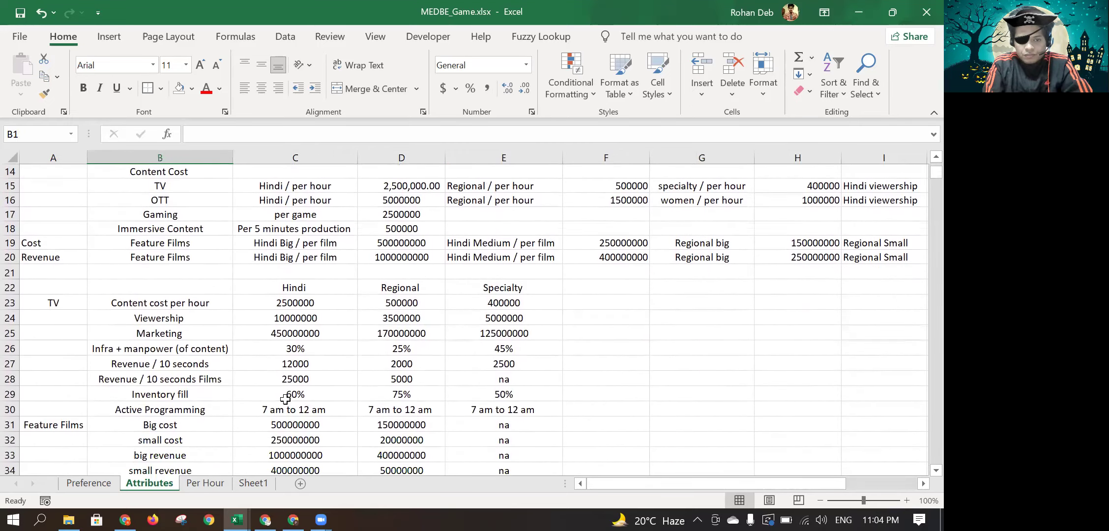
pyautogui.scroll(3, 286, 399)
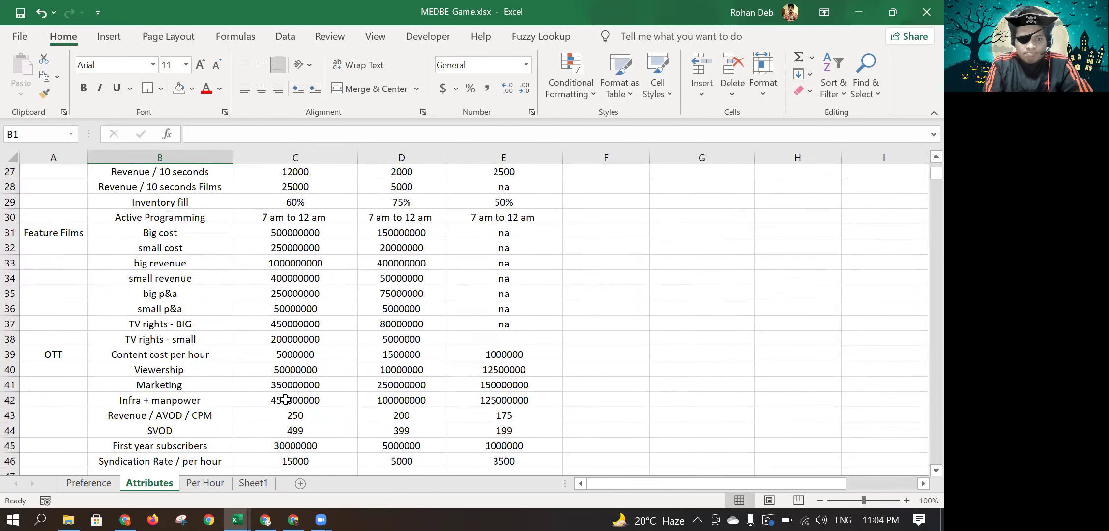
# Highlight the TV Revenue / 10 seconds label and its Hindi value in row 27 of the Attributes sheet.
pyautogui.doubleClick(181, 248)
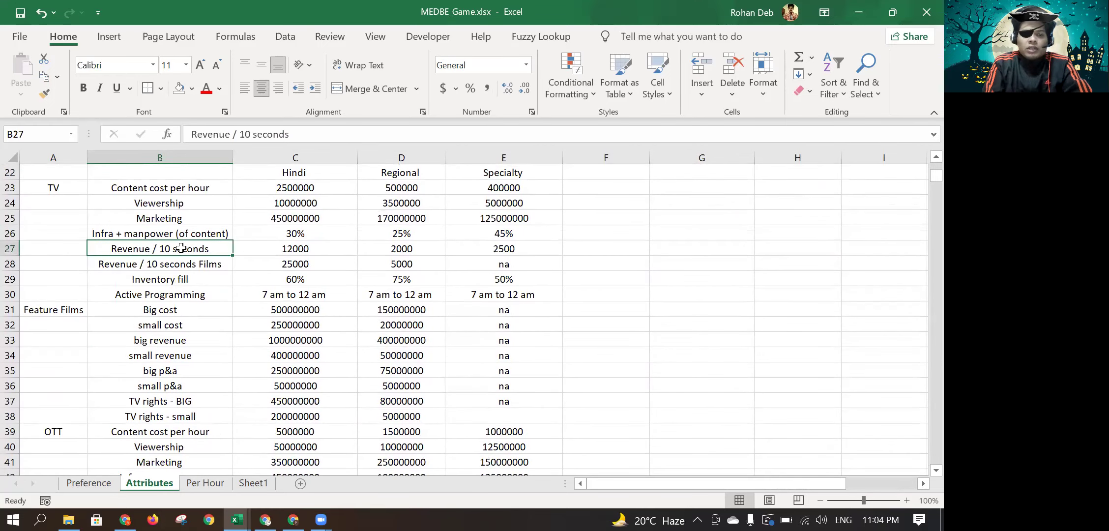
pyautogui.moveTo(182, 248); pyautogui.dragTo(291, 251)
pyautogui.click(291, 251)
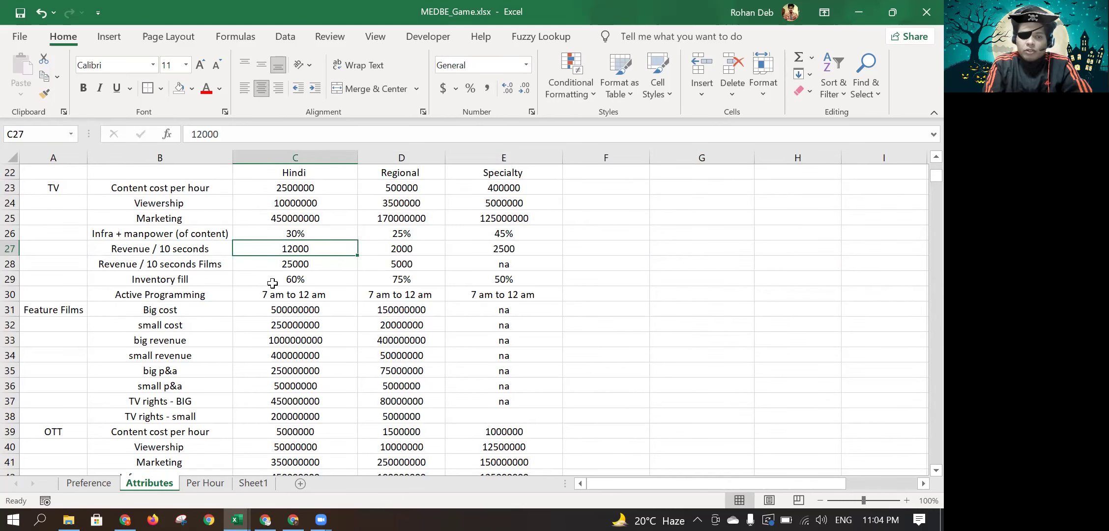
# Return to the Per Hour sheet and point out the advertising minutes per hour and advertising fill for Hindi big films.
pyautogui.click(198, 484)
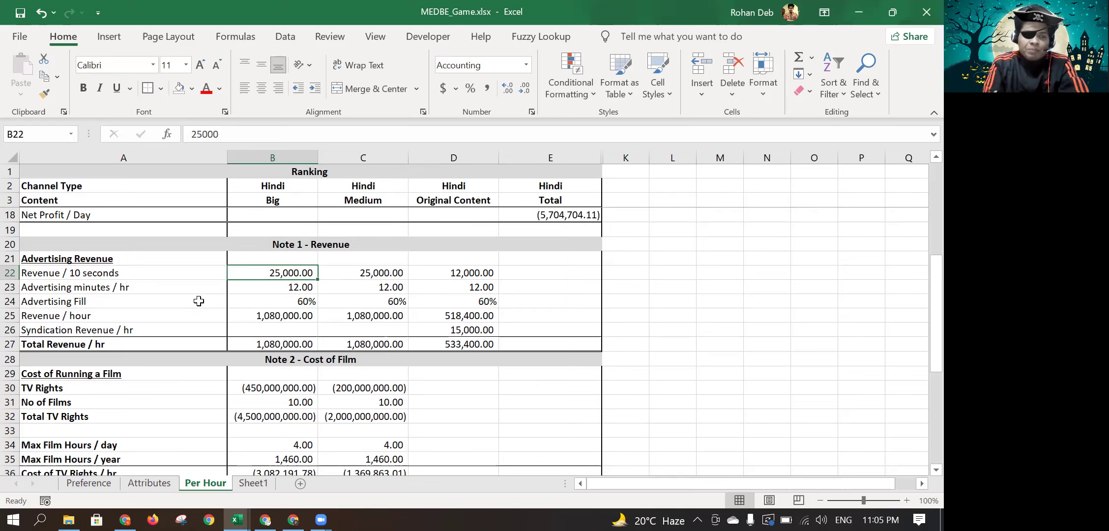
pyautogui.click(172, 285)
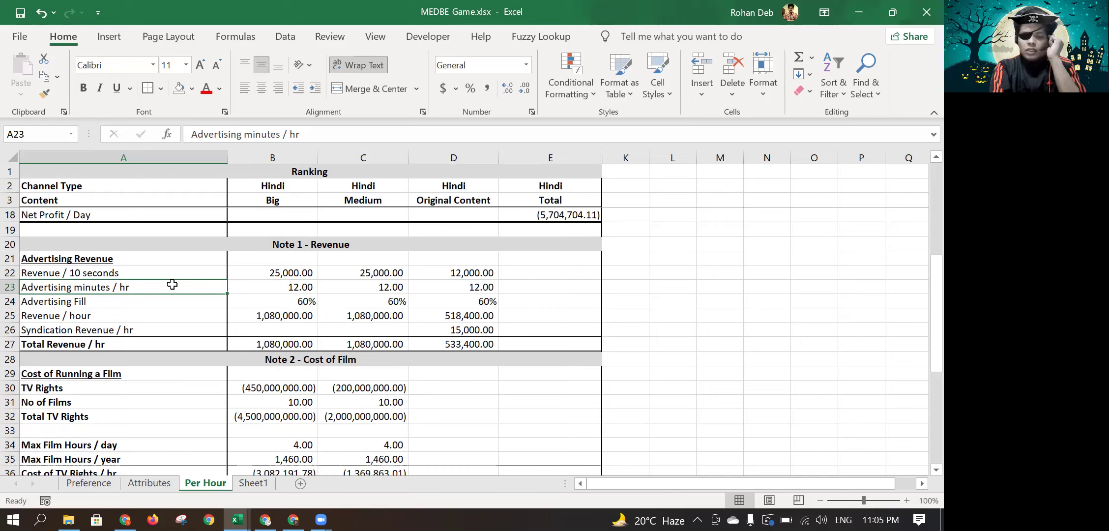
pyautogui.click(282, 284)
pyautogui.click(273, 300)
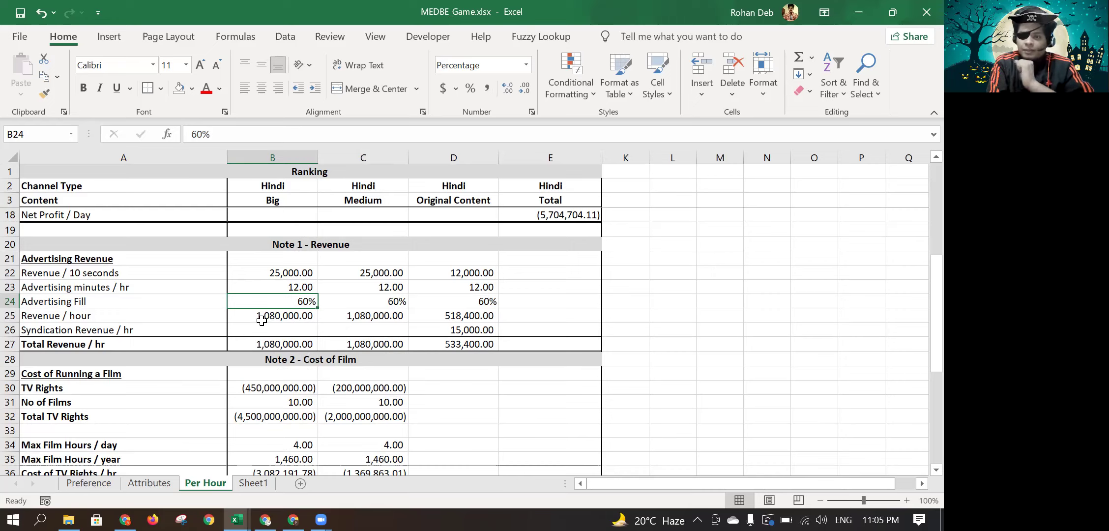
# Trace the Hindi big-film advertising inputs from B22 down to the Revenue / hour formula in B25, and compare the medium-film formula in C25.
pyautogui.press('Up')
pyautogui.press('Up')
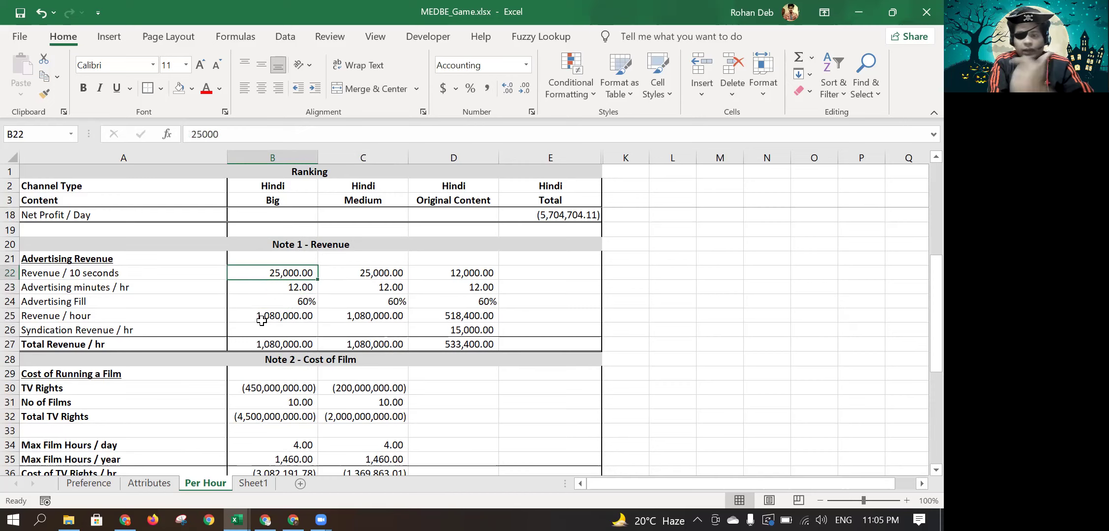
pyautogui.press('Down')
pyautogui.press('Down')
pyautogui.press('Down')
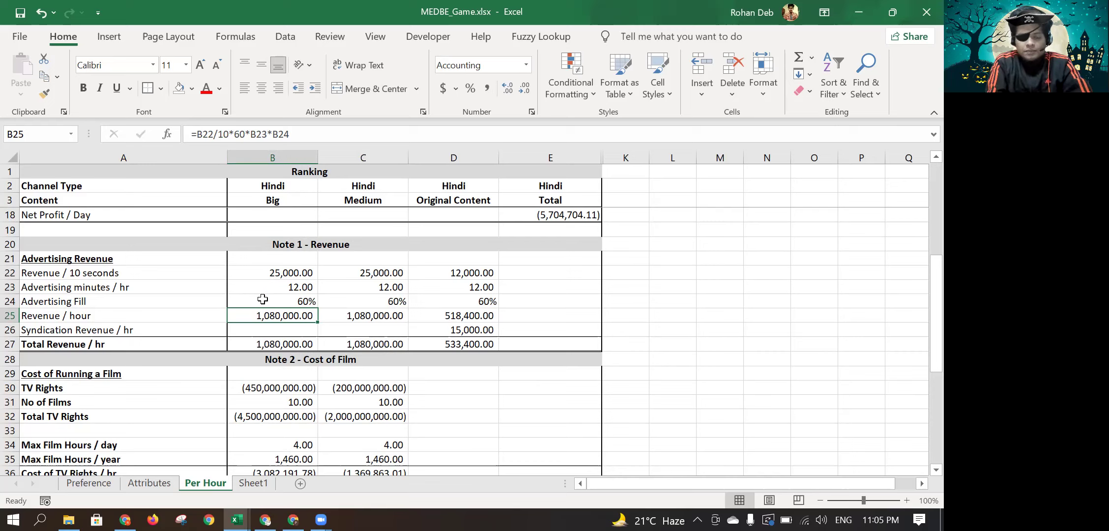
pyautogui.press('Right')
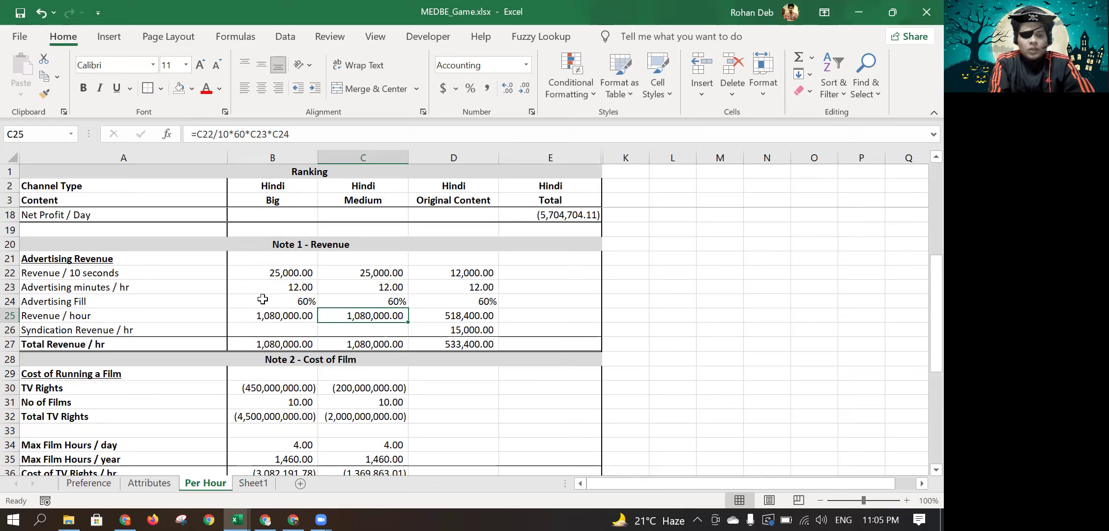
# Highlight the big-film rate and advertising minutes in B22:B23 and the Original Content advertising revenue figures in D22:D25.
pyautogui.press('Left')
pyautogui.press('Up')
pyautogui.press('Up')
pyautogui.press('Up')
pyautogui.hotkey('shift', 'Down')
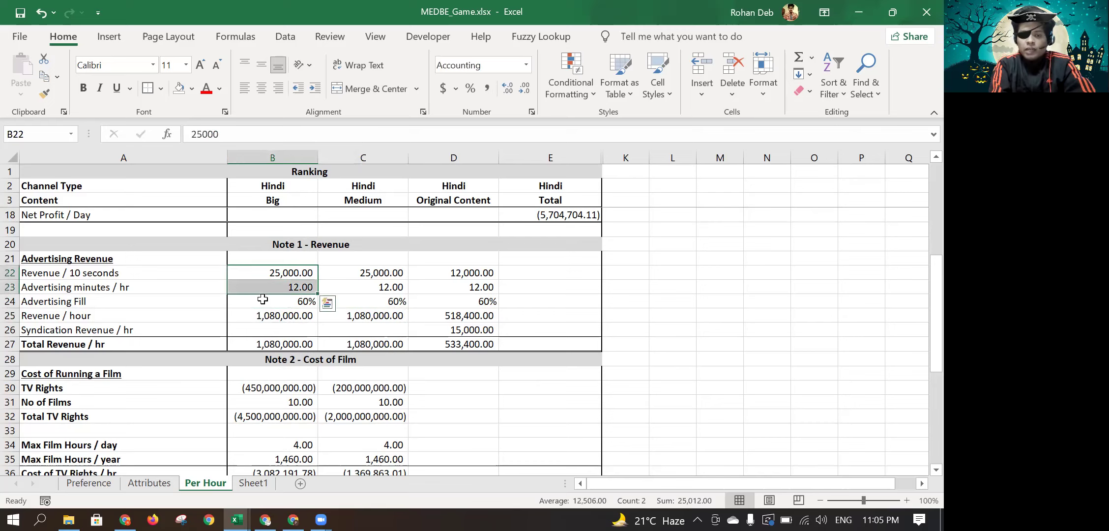
pyautogui.press('Right')
pyautogui.press('Right')
pyautogui.hotkey('shift', 'Down')
pyautogui.hotkey('shift', 'Down')
pyautogui.hotkey('shift', 'Down')
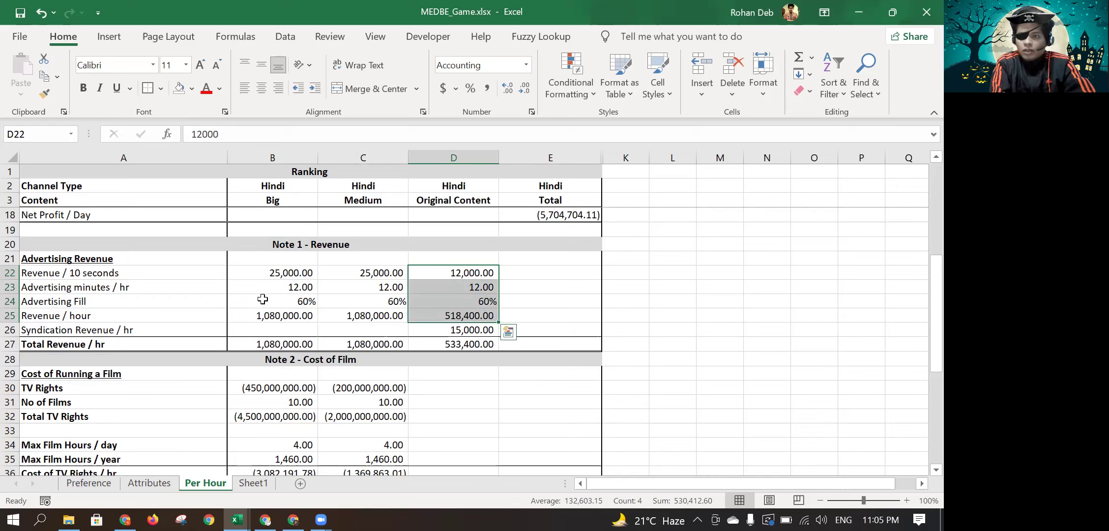
# Select the Original Content syndication revenue in D26 and check the Syndication Rate / per hour row on the Attributes sheet.
pyautogui.press('Down')
pyautogui.press('Down')
pyautogui.press('Down')
pyautogui.press('Down')
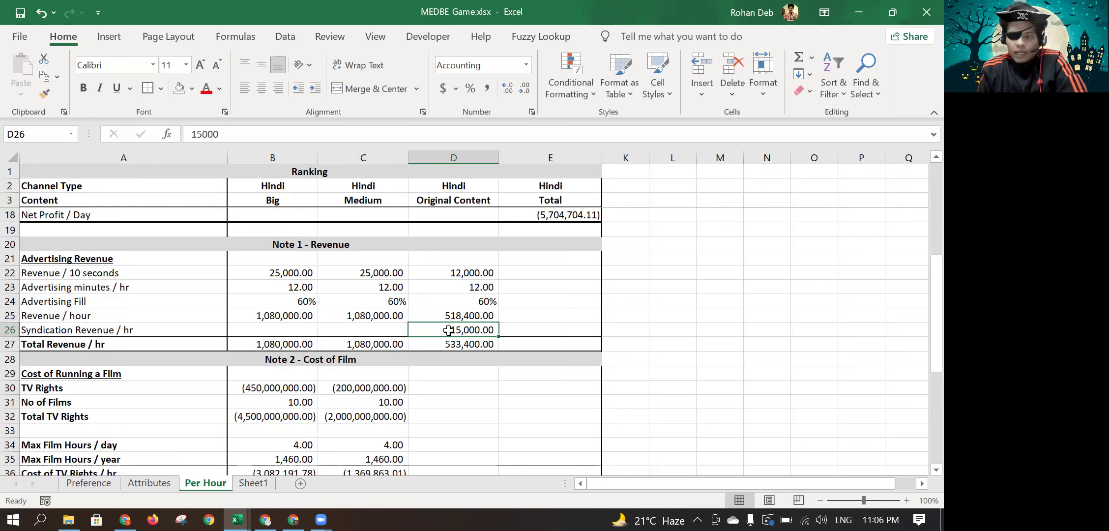
pyautogui.click(140, 484)
pyautogui.scroll(-5, 164, 446)
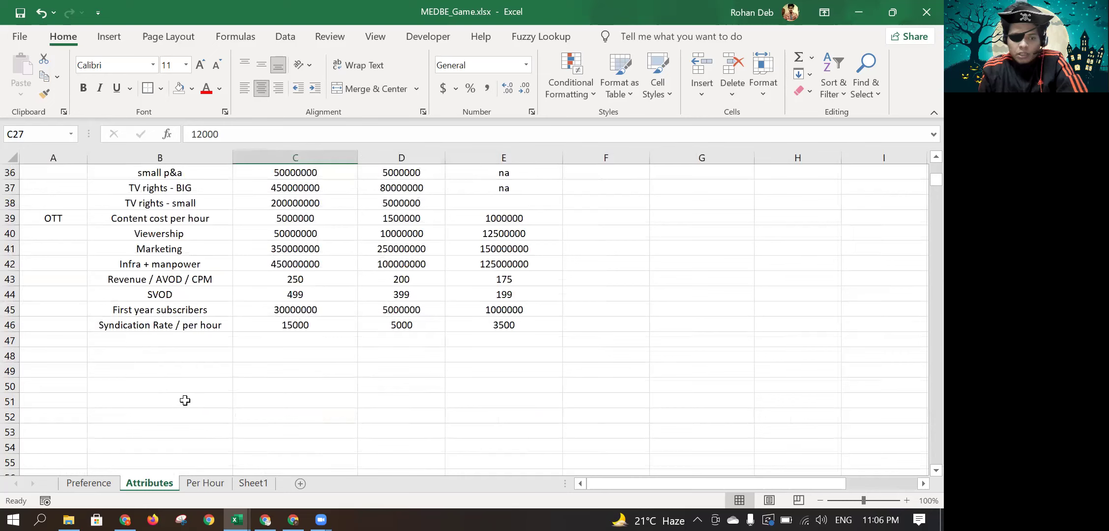
# Relabel the Advertising Fill row in A24 of the Per Hour sheet as "Inventory Fill".
pyautogui.click(200, 484)
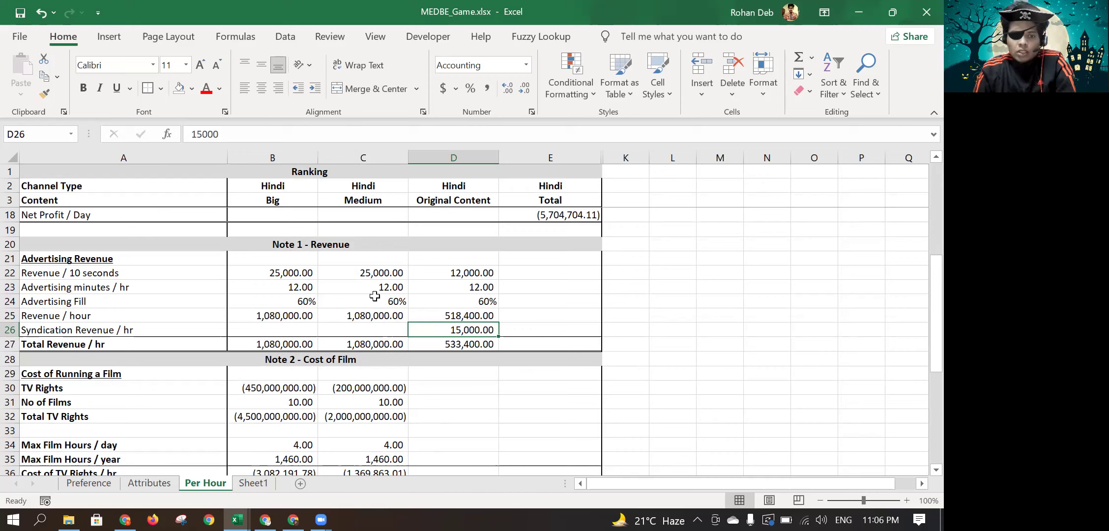
pyautogui.click(132, 287)
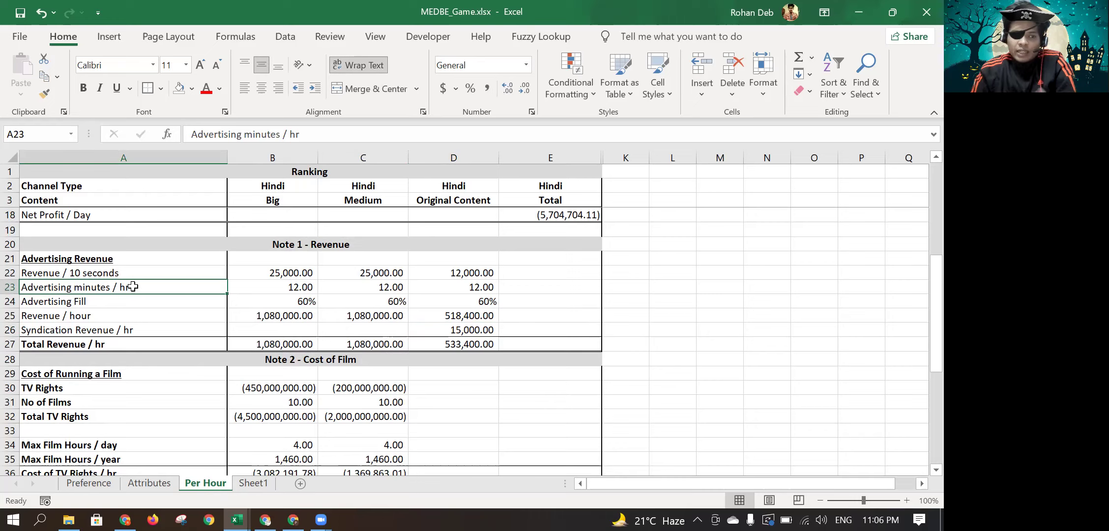
pyautogui.press('Down')
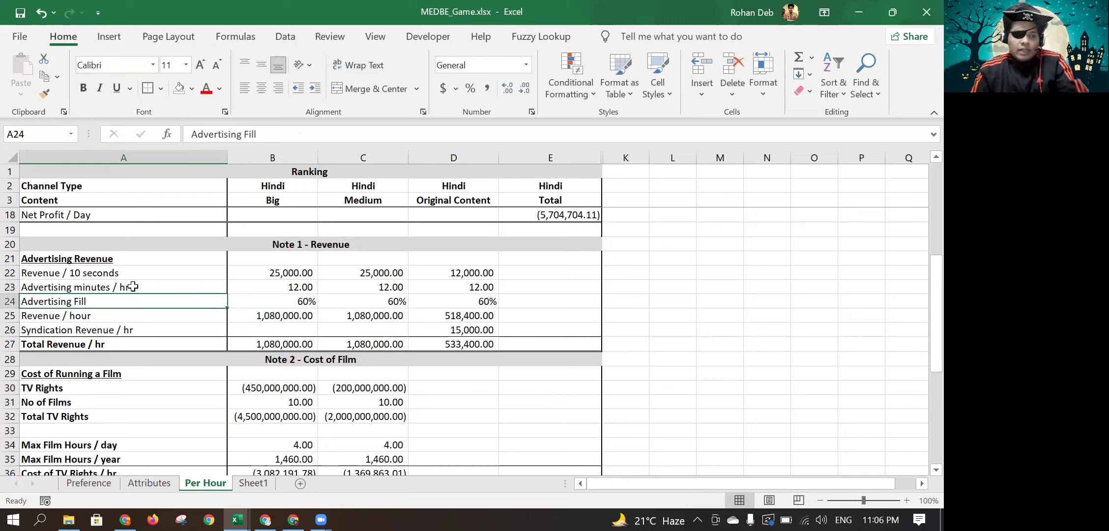
pyautogui.press('F2')
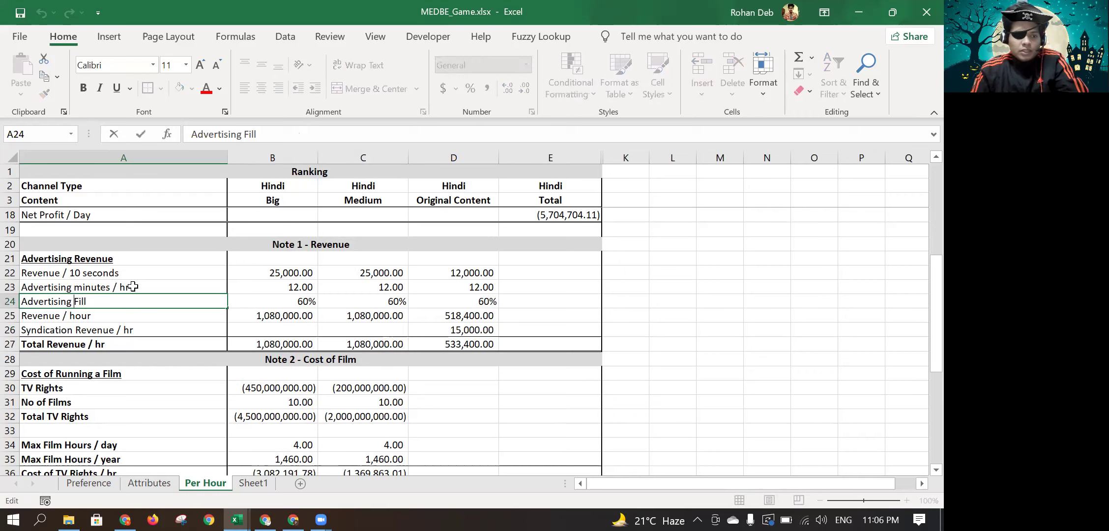
pyautogui.press('Home')
pyautogui.hotkey('ctrl', 'shift', 'Right')
pyautogui.write('Inven')
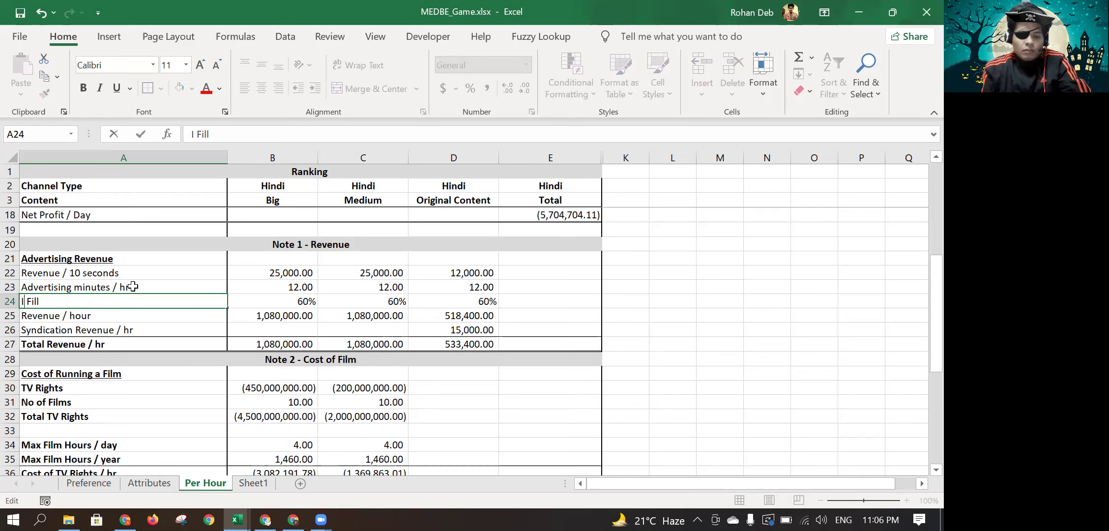
pyautogui.write('tory')
pyautogui.press('Return')
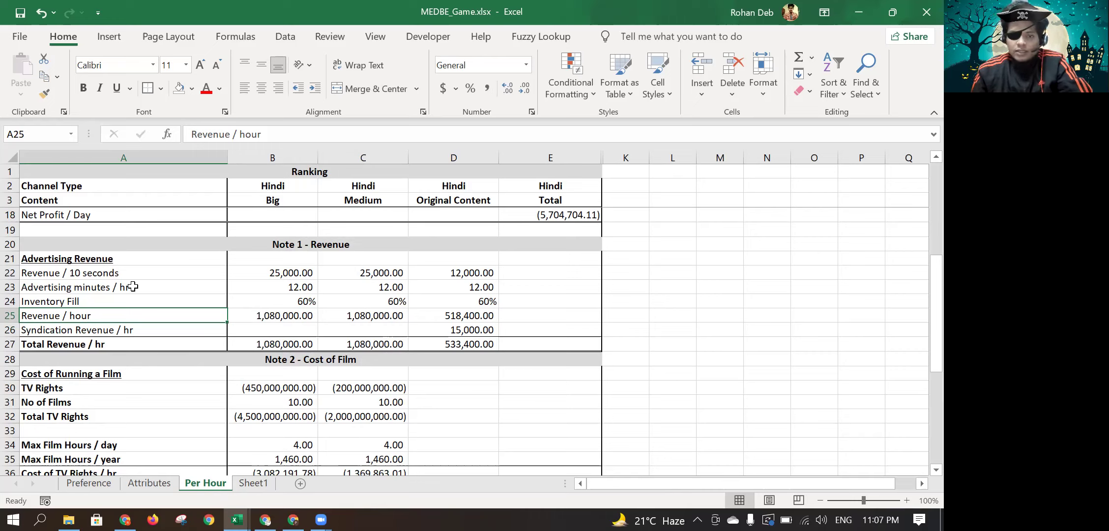
# Review the Total Revenue / hr cells across the Hindi Big, Medium and Original Content columns in row 27.
pyautogui.click(268, 344)
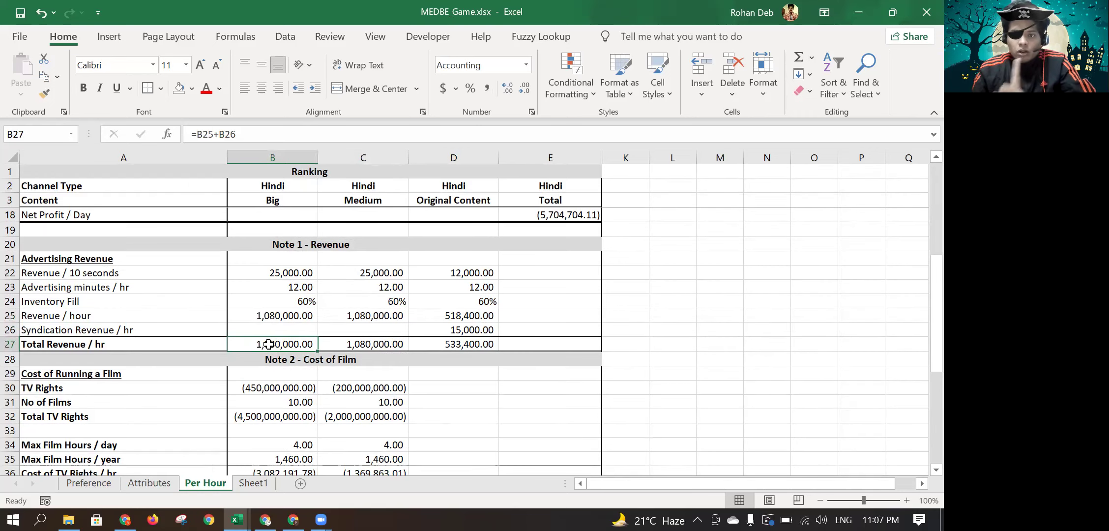
pyautogui.press('Right')
pyautogui.press('Right')
pyautogui.press('Left')
# Examine the Note 2 Cost of Film section, pointing out TV Rights and No of Films for Hindi medium and big films.
pyautogui.press('Down')
pyautogui.press('Down')
pyautogui.press('Down')
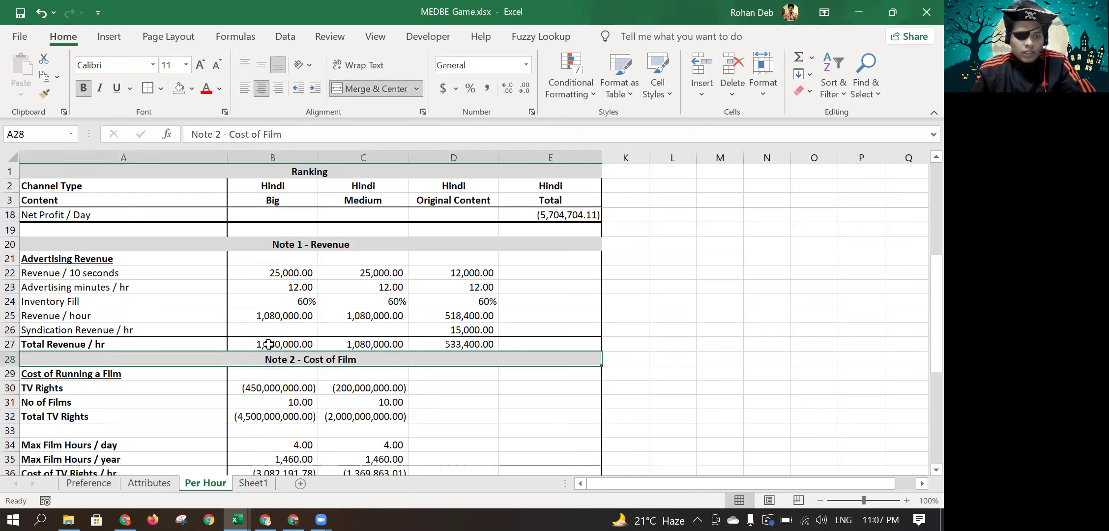
pyautogui.press('Down')
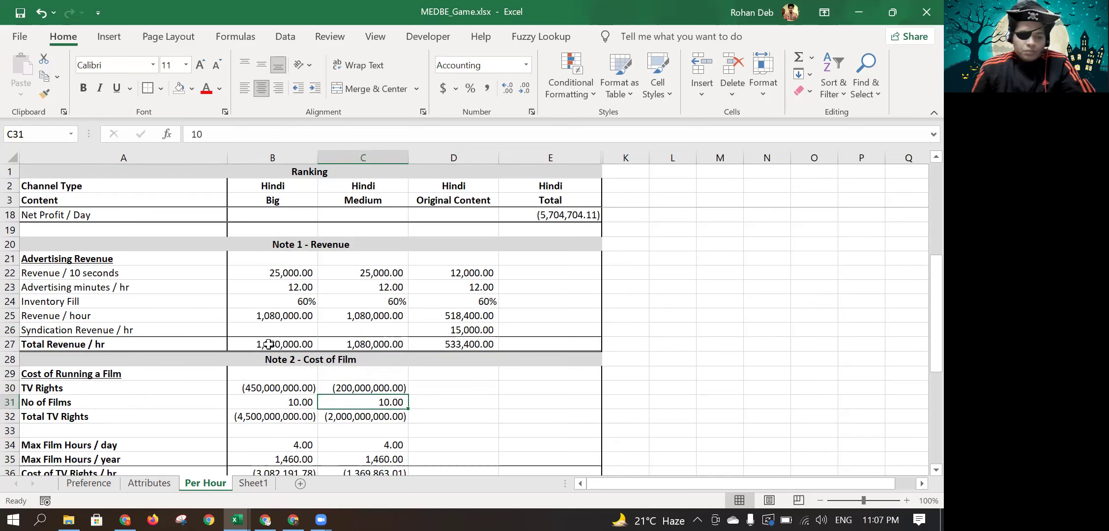
pyautogui.scroll(-3, 268, 345)
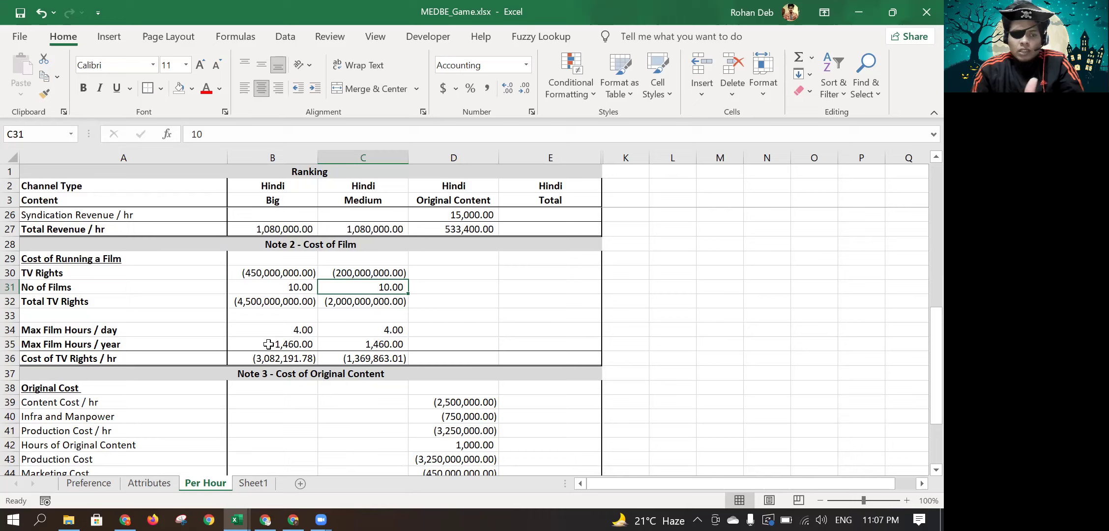
pyautogui.press('Up')
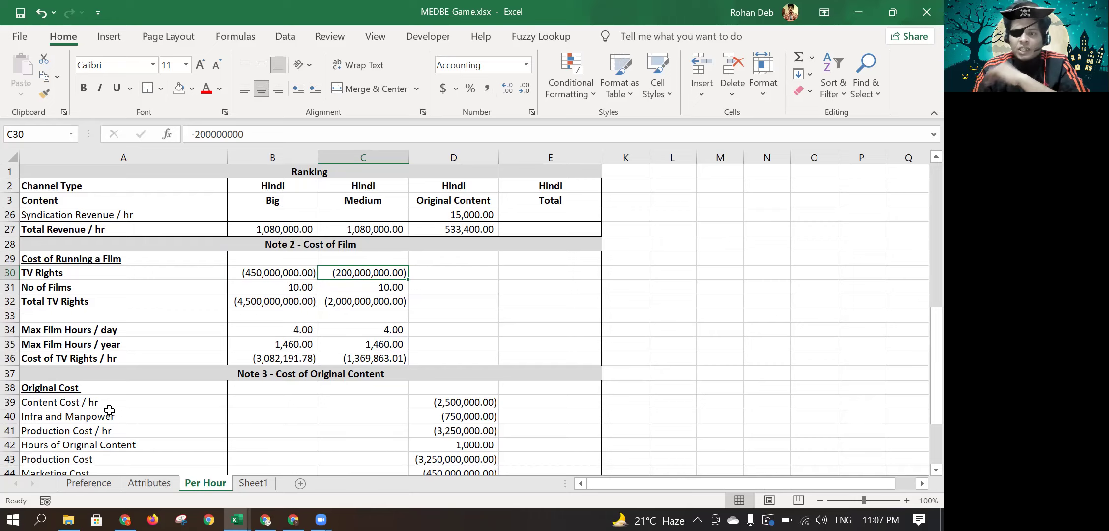
pyautogui.press('Down')
pyautogui.press('Left')
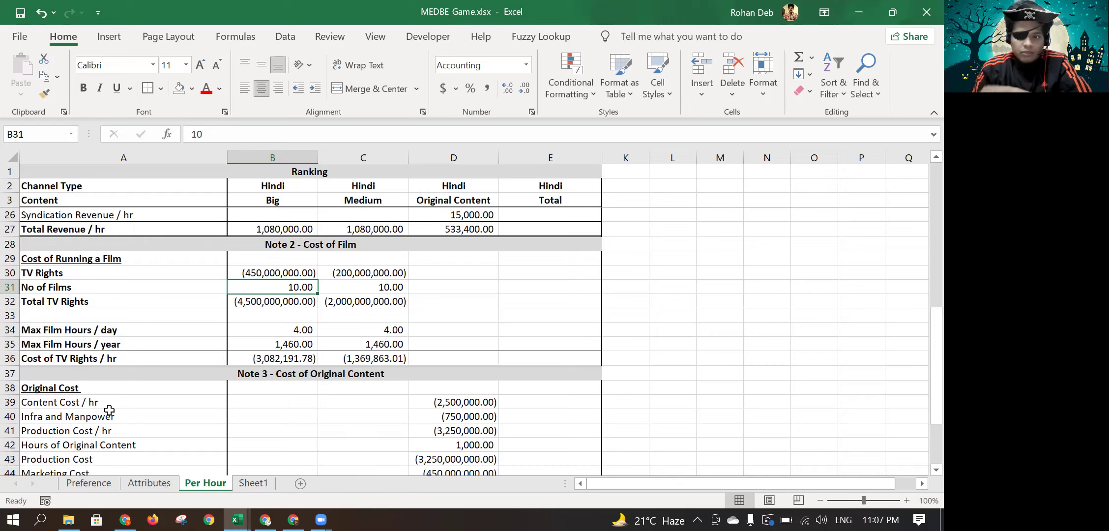
pyautogui.press('Up')
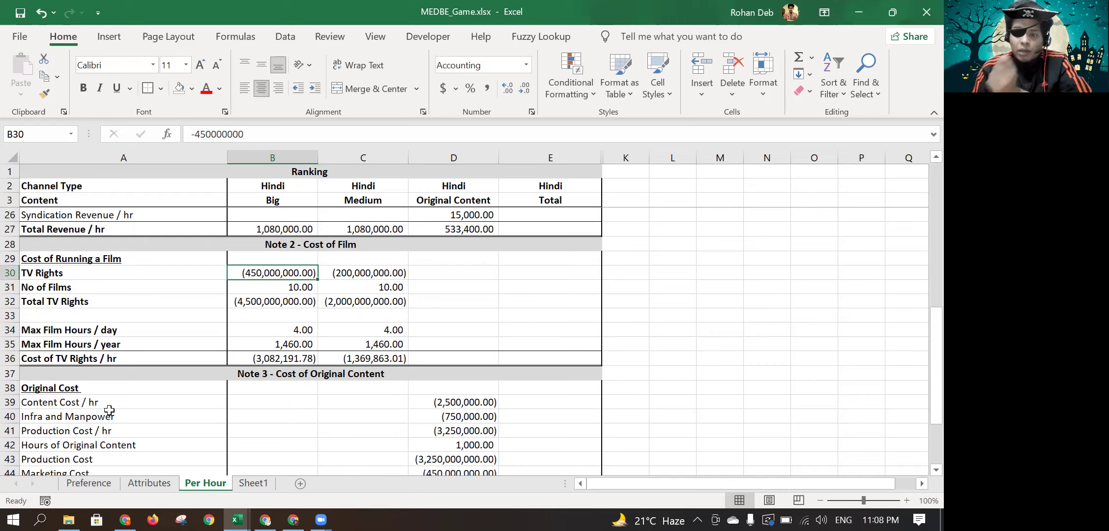
# Review how Hindi Big's Total TV Rights in B32 derives from the TV Rights and No of Films cells.
pyautogui.press('Down')
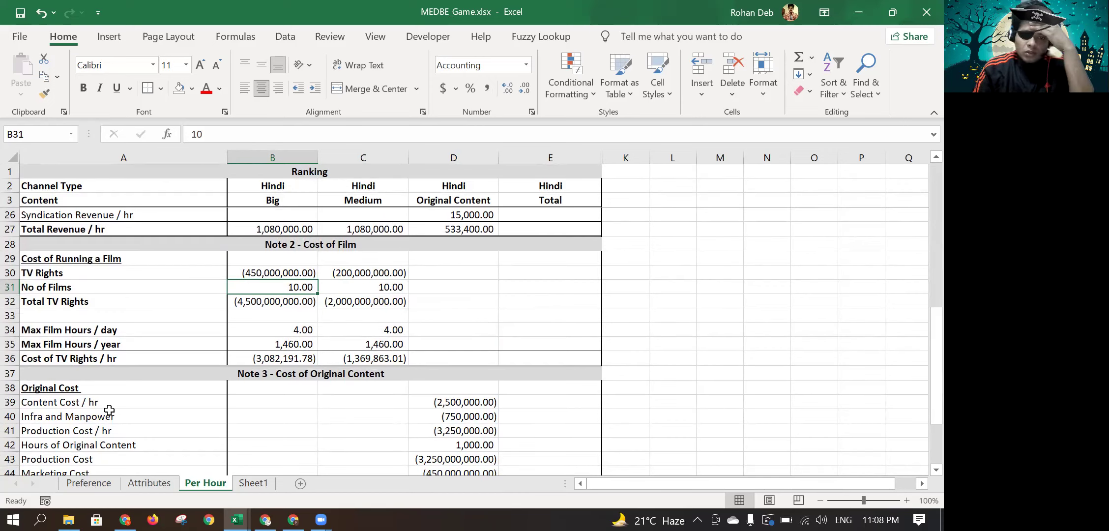
pyautogui.press('Up')
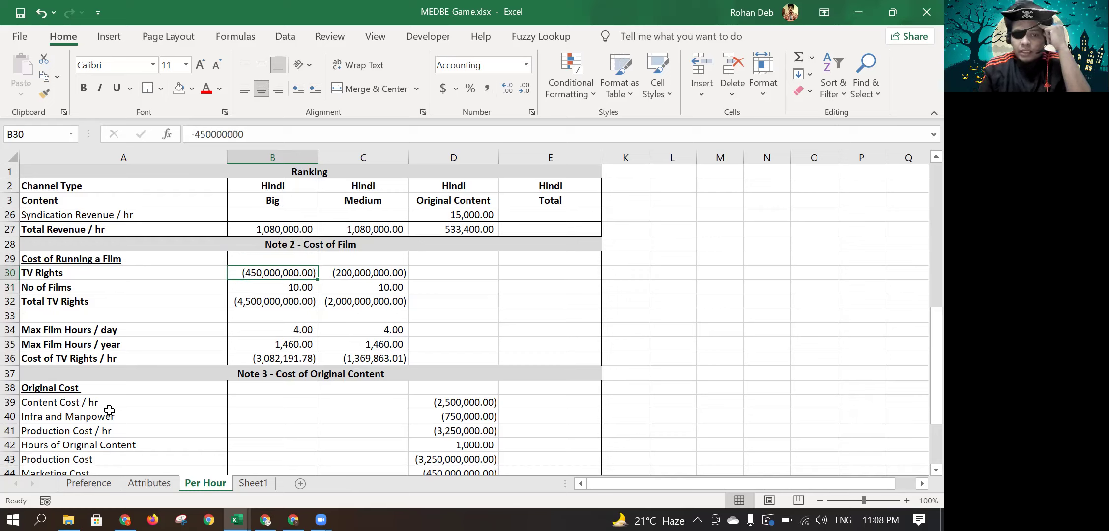
pyautogui.press('Down')
pyautogui.press('Down')
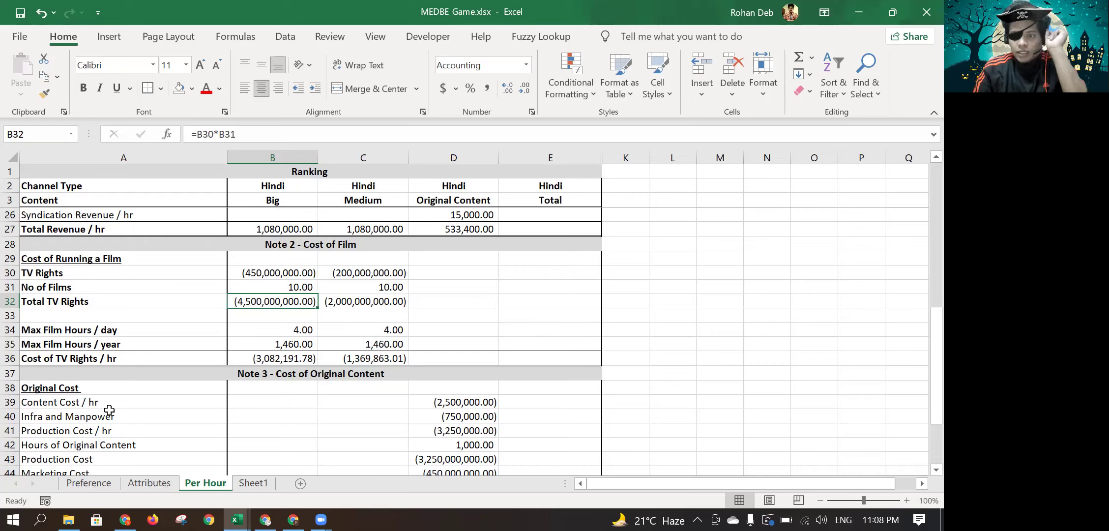
# Inspect Hindi Big's Max Film Hours per day and per year in B34:B35 and the TV rights cost per hour formula in B36.
pyautogui.press('Down')
pyautogui.press('Down')
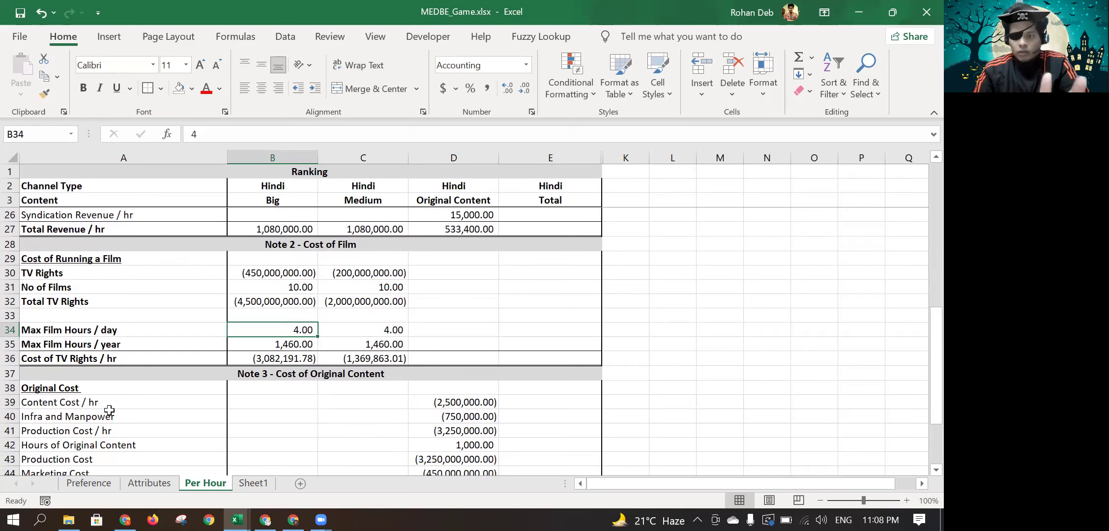
pyautogui.press('Down')
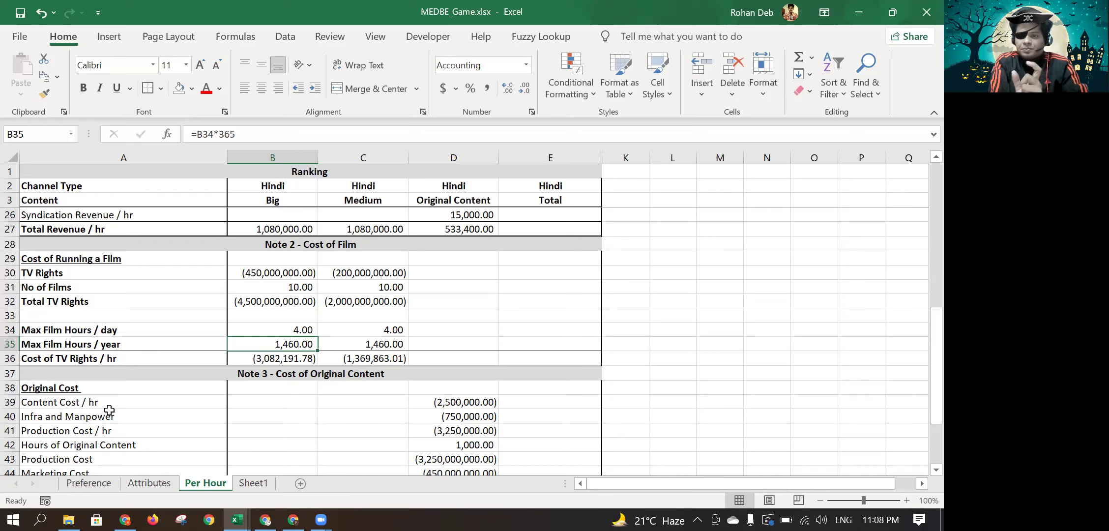
pyautogui.press('Down')
pyautogui.press('Up')
pyautogui.press('Down')
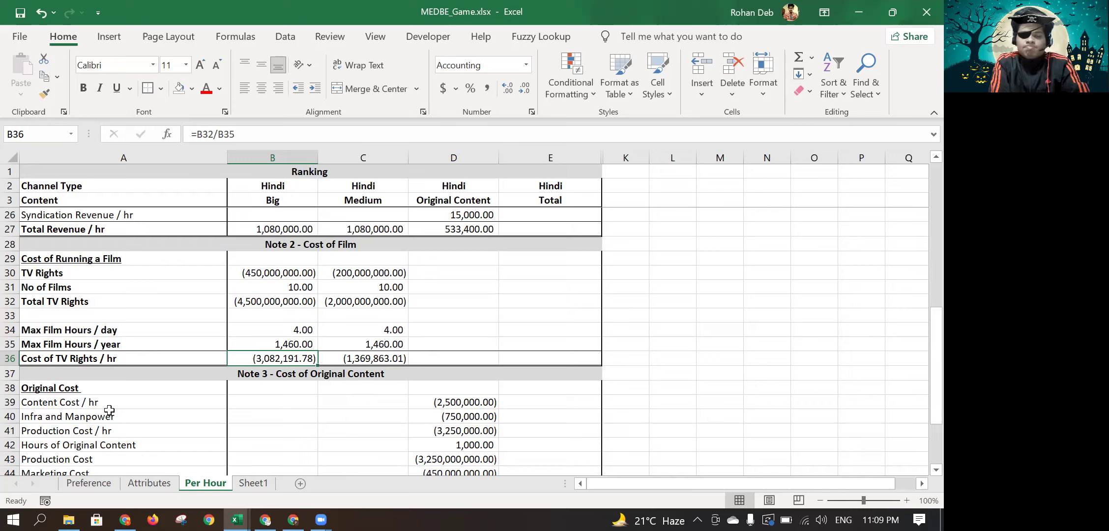
pyautogui.press('Up')
pyautogui.press('Down')
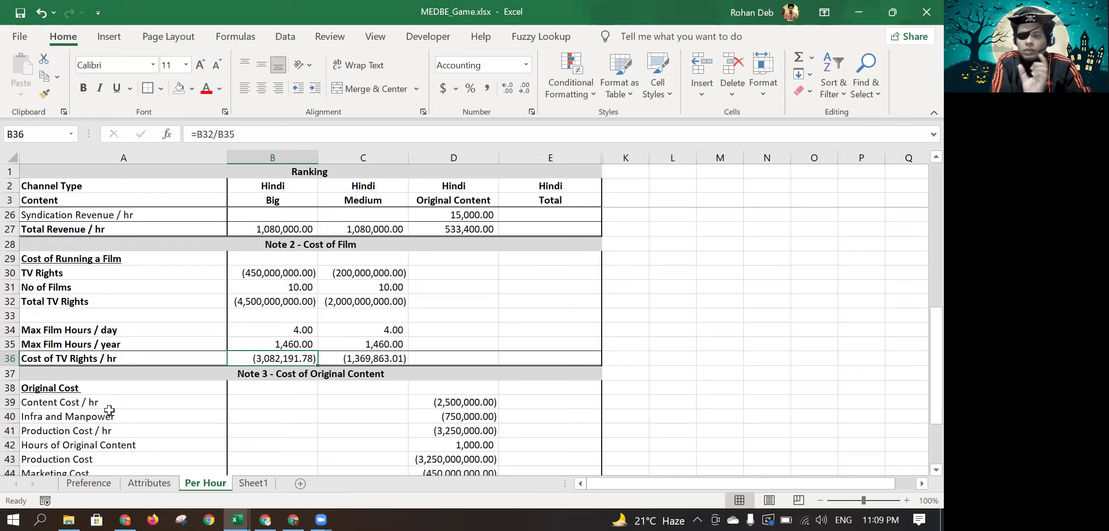
# Relabel the Cost of TV Rights / hr row in A36 as "Cost of Film / hr".
pyautogui.press('Left')
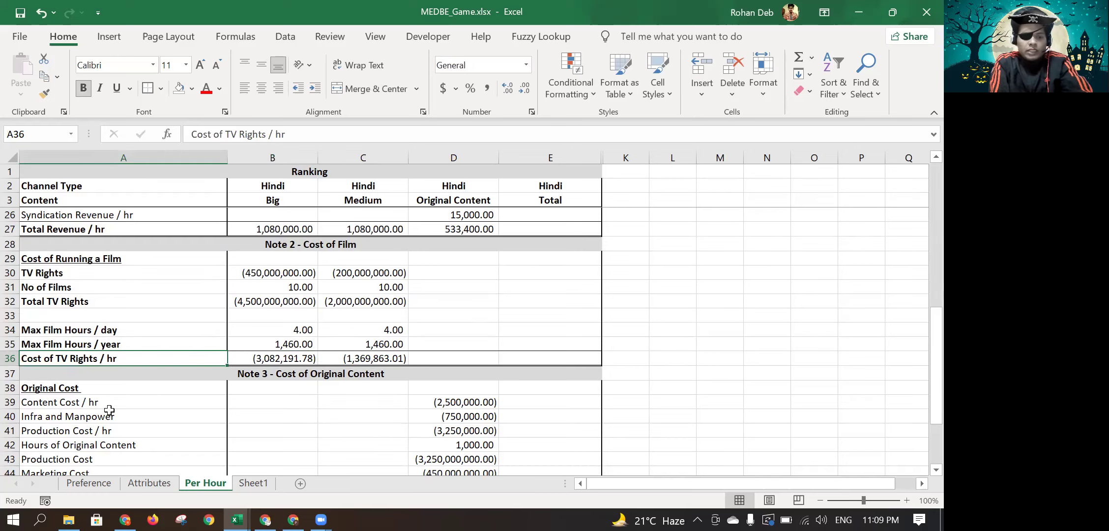
pyautogui.press('F2')
pyautogui.hotkey('ctrl', 'shift', 'Right')
pyautogui.hotkey('ctrl', 'shift', 'Right')
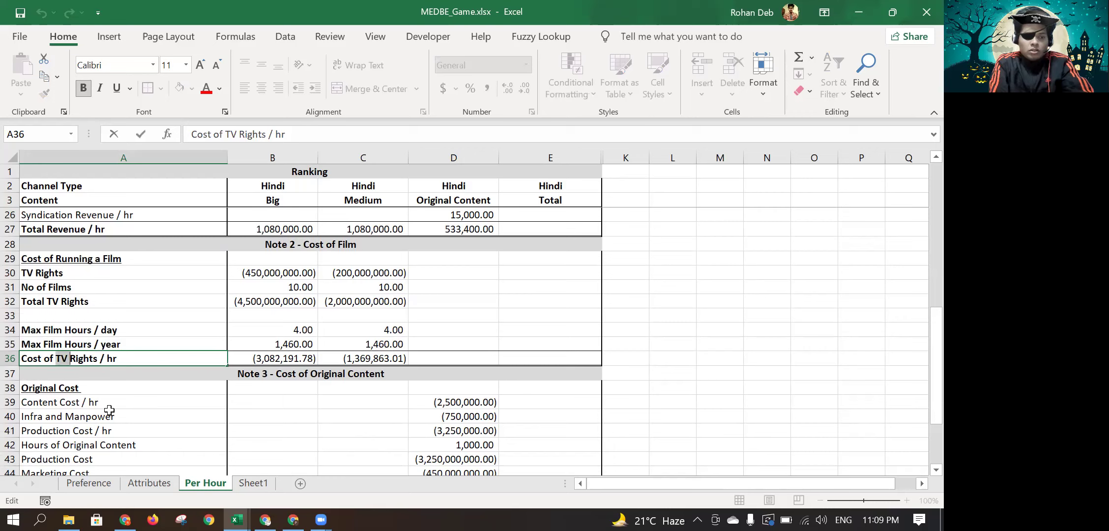
pyautogui.write('Film')
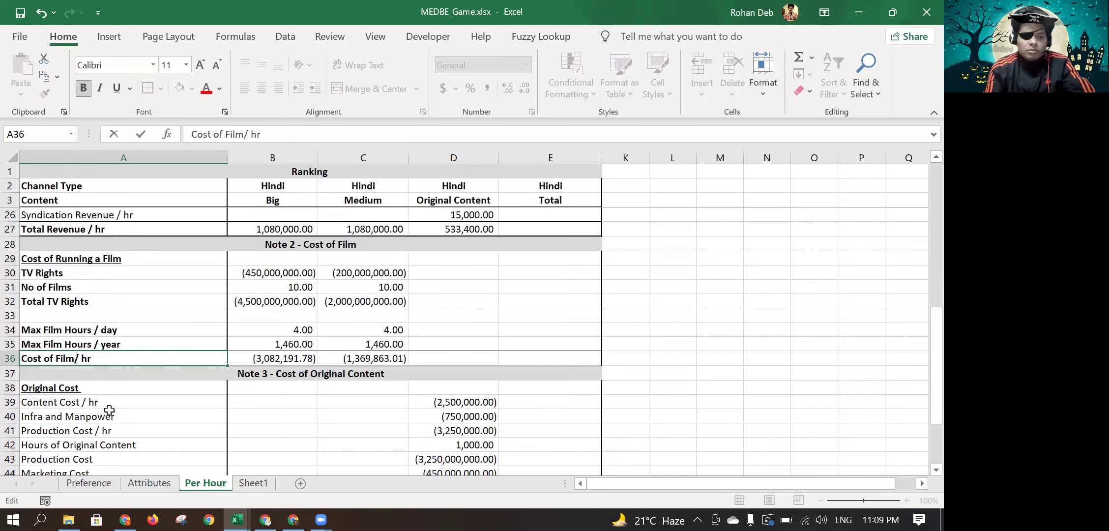
pyautogui.press('Return')
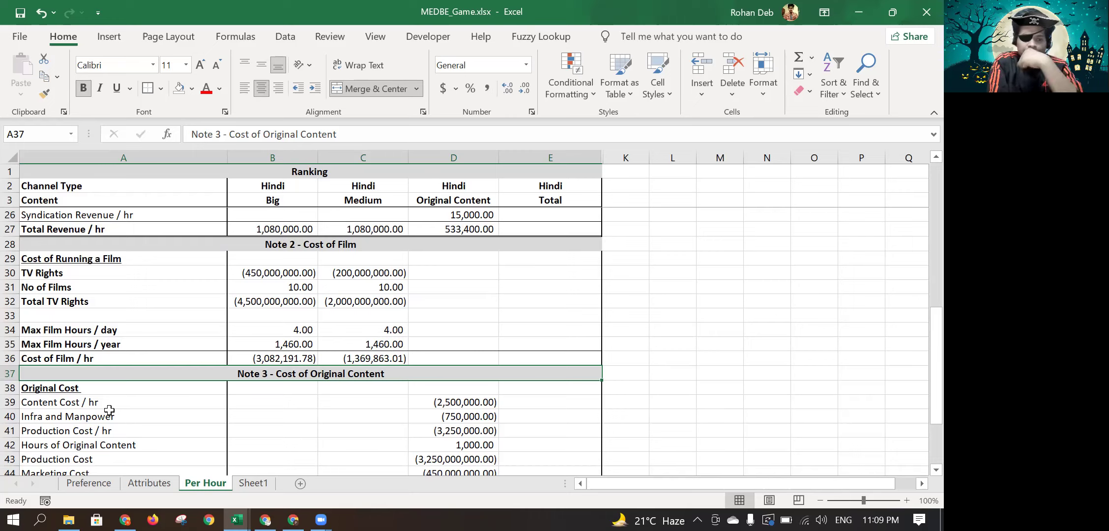
# Look over the whole Note 3 - Cost of Original Content section, rows 38 to 47.
pyautogui.press('Down')
pyautogui.press('Down')
pyautogui.press('Down')
pyautogui.press('Down')
pyautogui.press('Down')
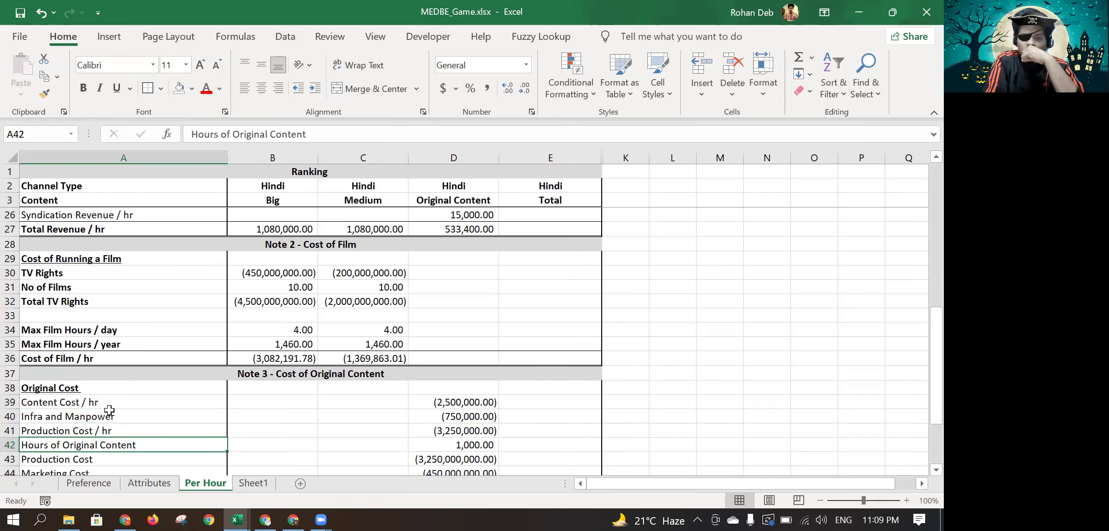
pyautogui.scroll(-4, 109, 410)
pyautogui.scroll(1, 109, 410)
pyautogui.scroll(-1, 109, 410)
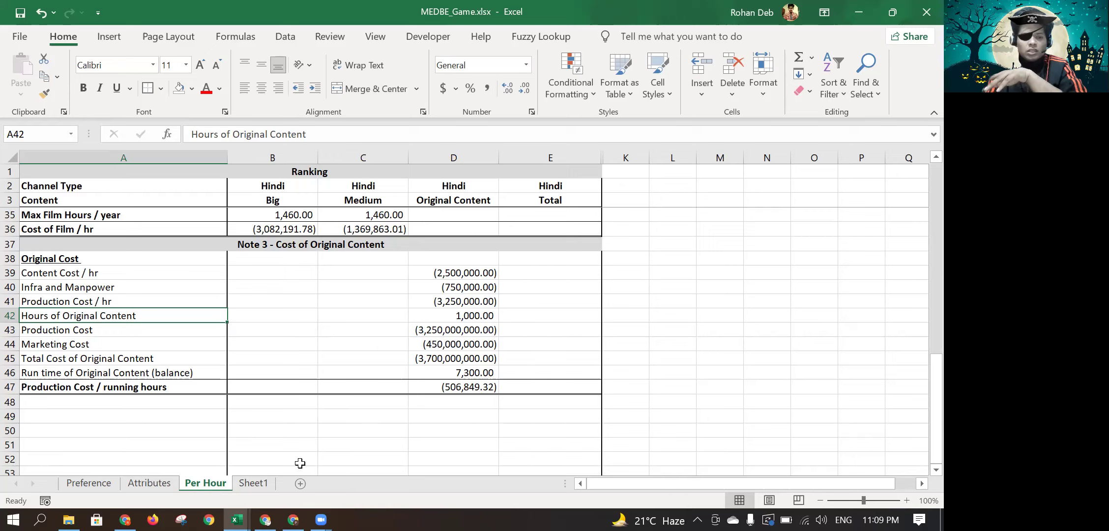
# Check the Feature Film (Big) and Feature Film (Medium) blocks on Sheet1, and return to the Per Hour sheet.
pyautogui.click(263, 484)
pyautogui.scroll(-2, 308, 344)
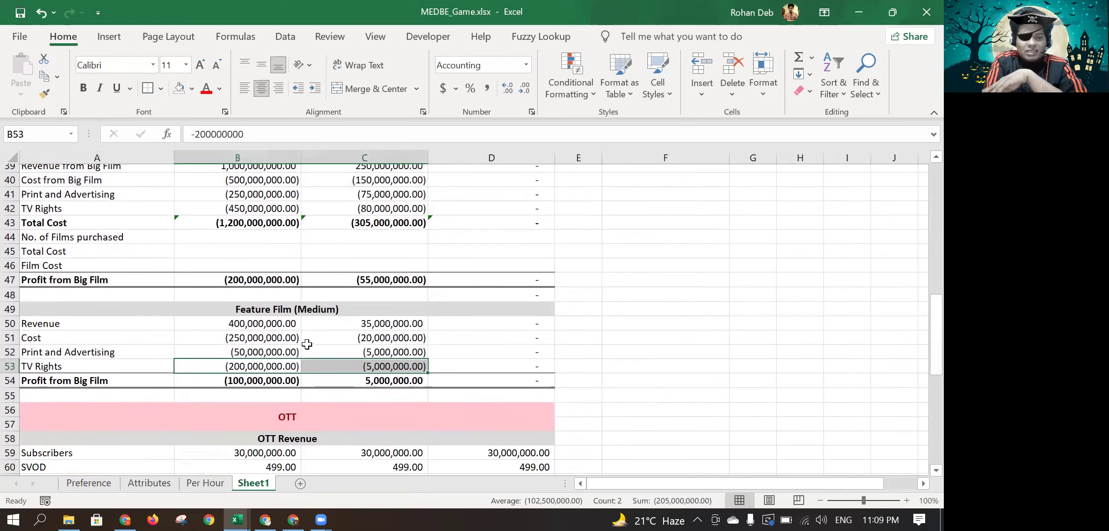
pyautogui.scroll(2, 308, 344)
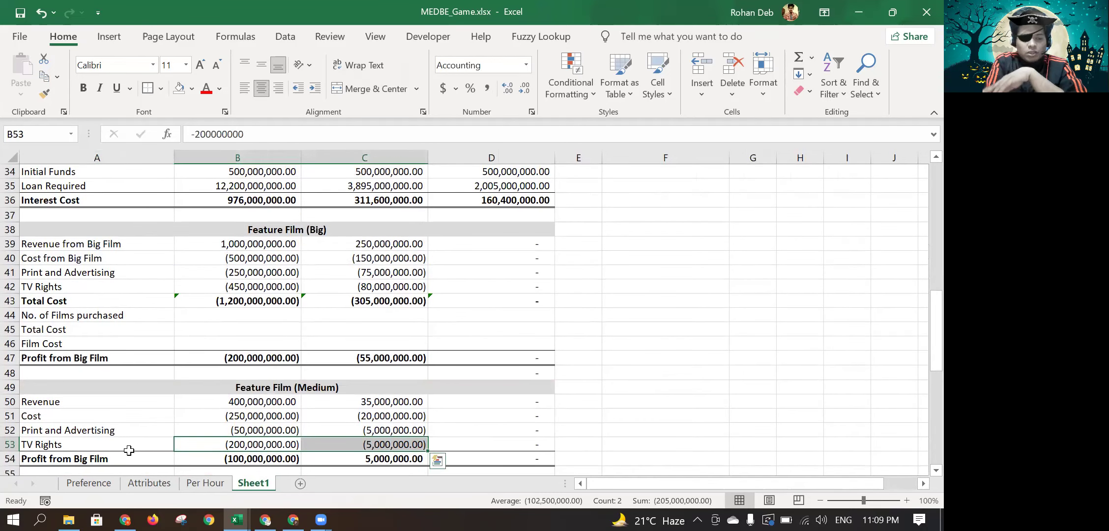
pyautogui.click(199, 484)
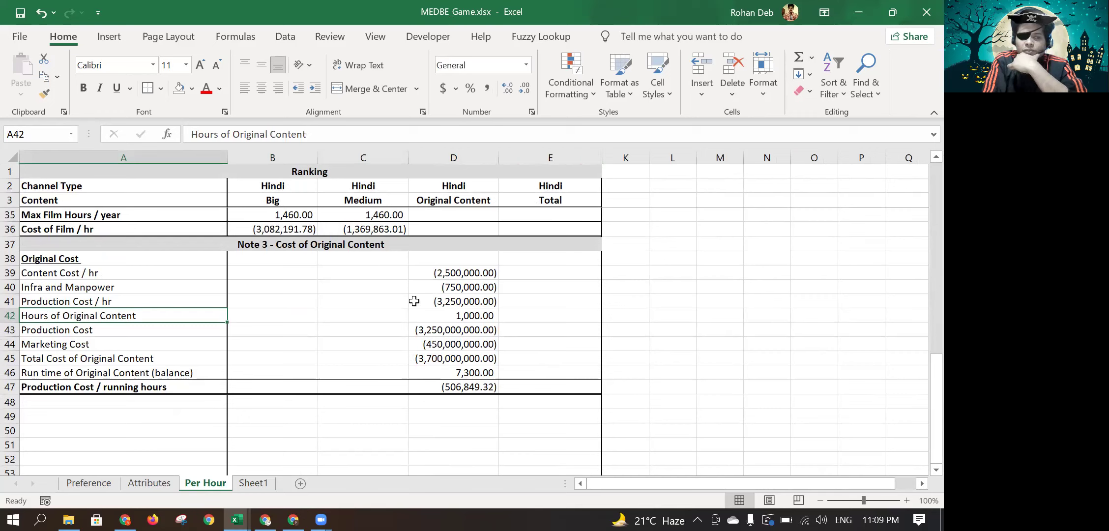
# Review the original content's Content Cost / hr, Infra and Manpower, and Production Cost / hr cells in D39:D41.
pyautogui.click(429, 275)
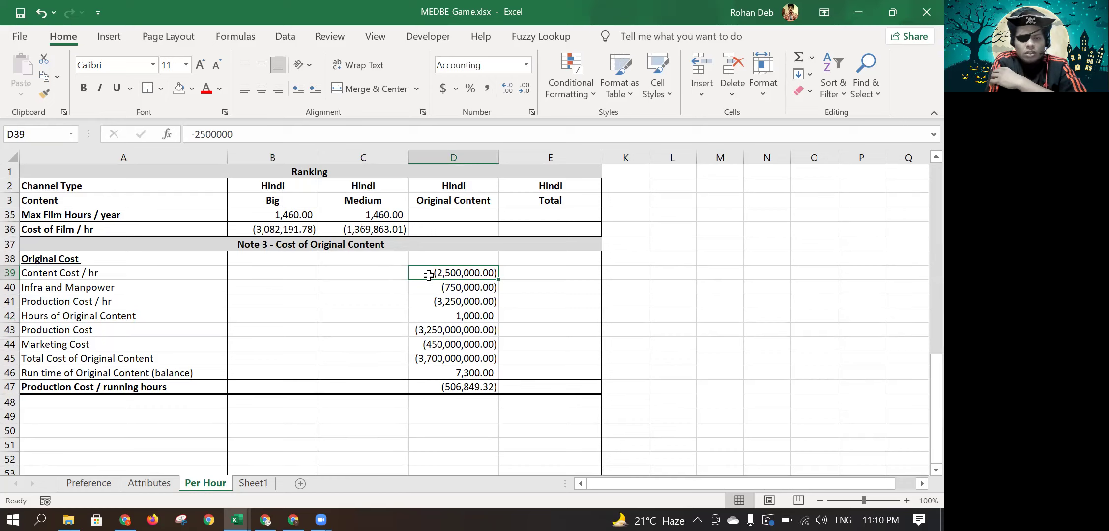
pyautogui.press('Down')
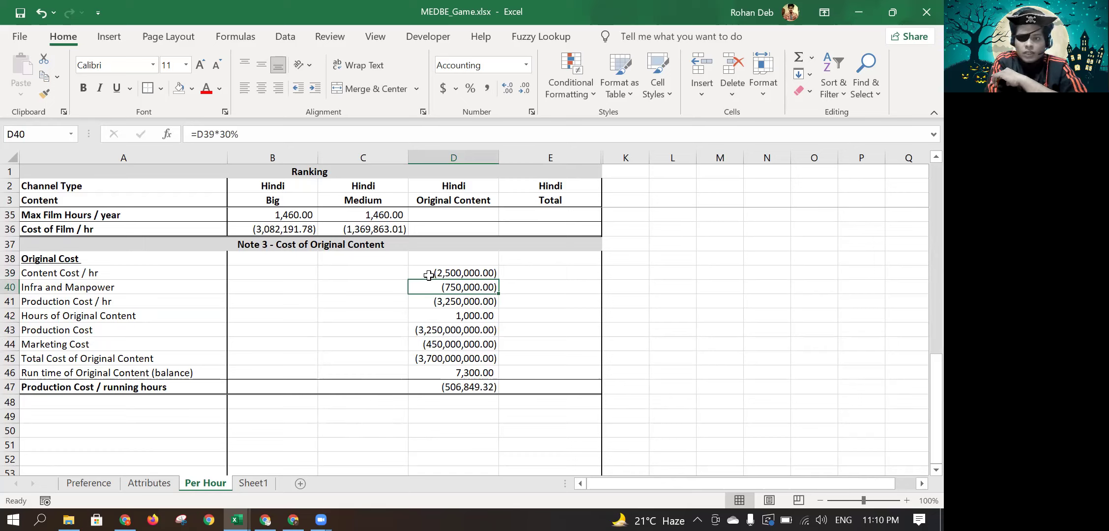
pyautogui.press('Down')
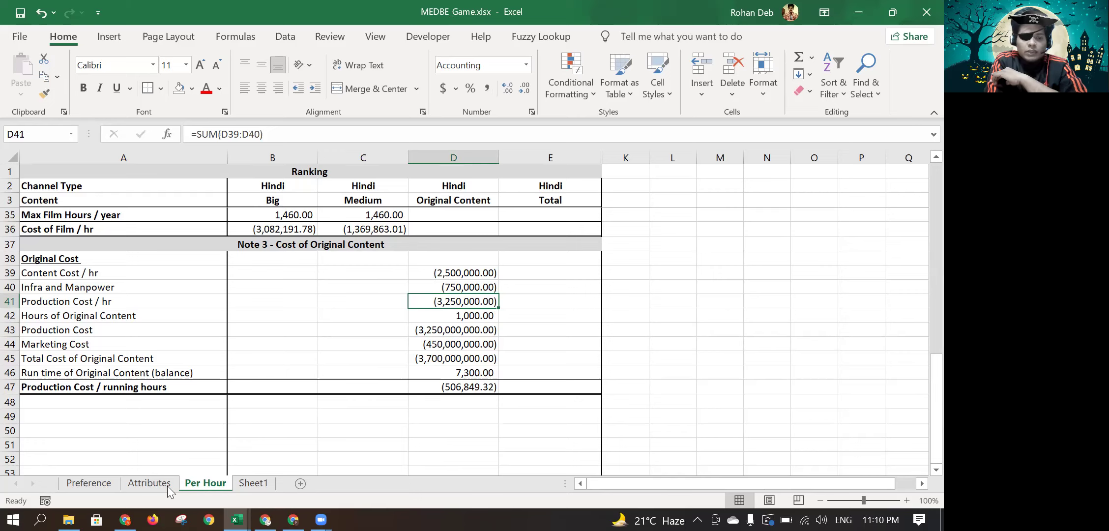
# Look up the Hindi TV content cost per hour and infra + manpower percentage on the Attributes sheet, and return to Per Hour.
pyautogui.click(151, 486)
pyautogui.scroll(10, 254, 262)
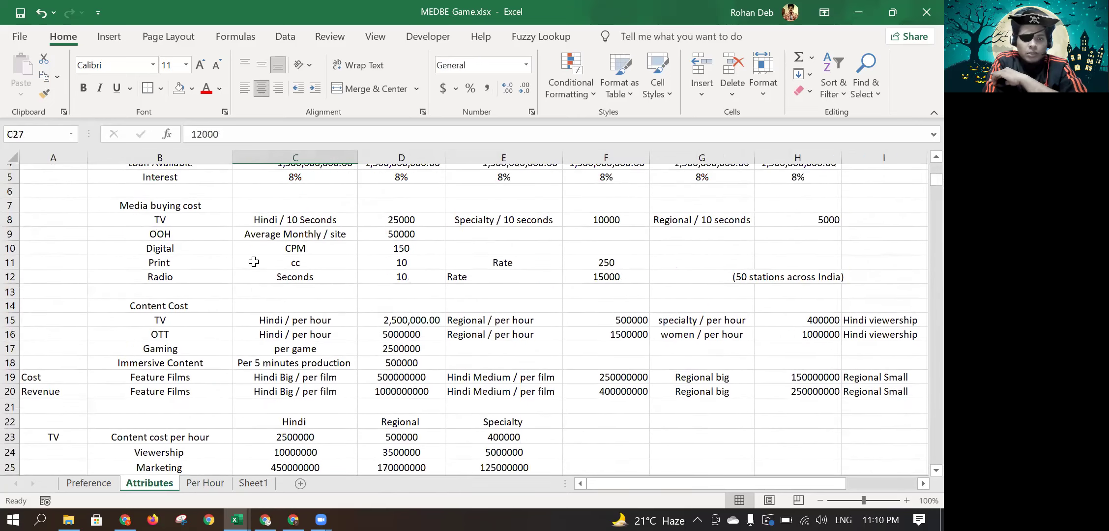
pyautogui.scroll(1, 254, 262)
pyautogui.scroll(-3, 254, 262)
pyautogui.scroll(-2, 254, 261)
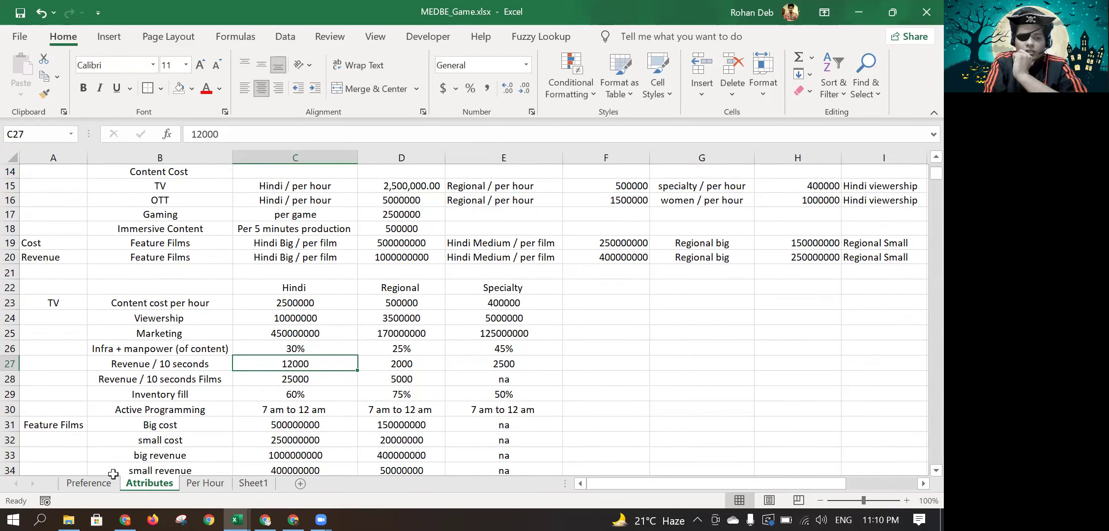
pyautogui.click(209, 482)
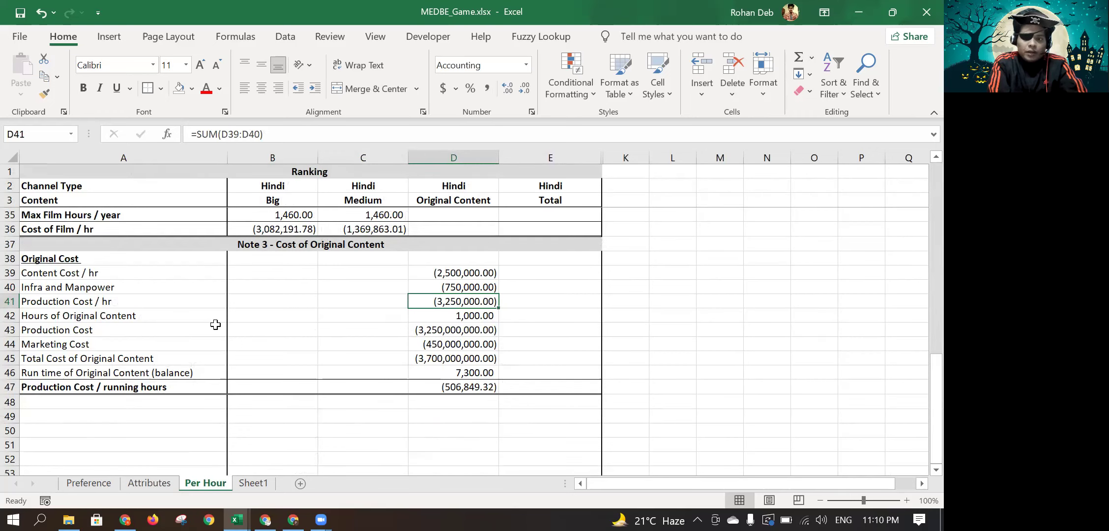
# Examine how Production Cost in D43 is built from Production Cost / hr and Hours of Original Content in D41:D42.
pyautogui.press('Down')
pyautogui.press('Up')
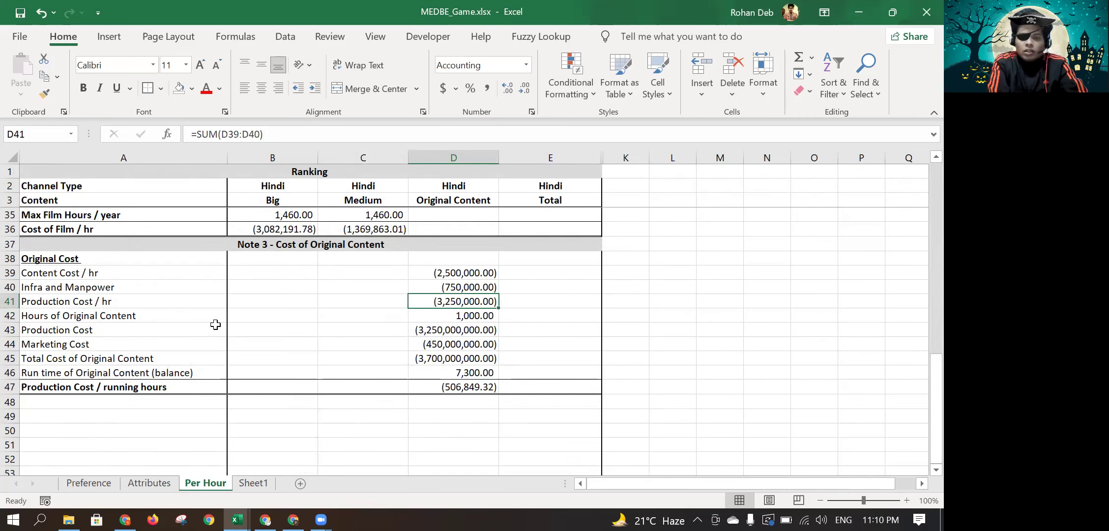
pyautogui.hotkey('shift', 'Down')
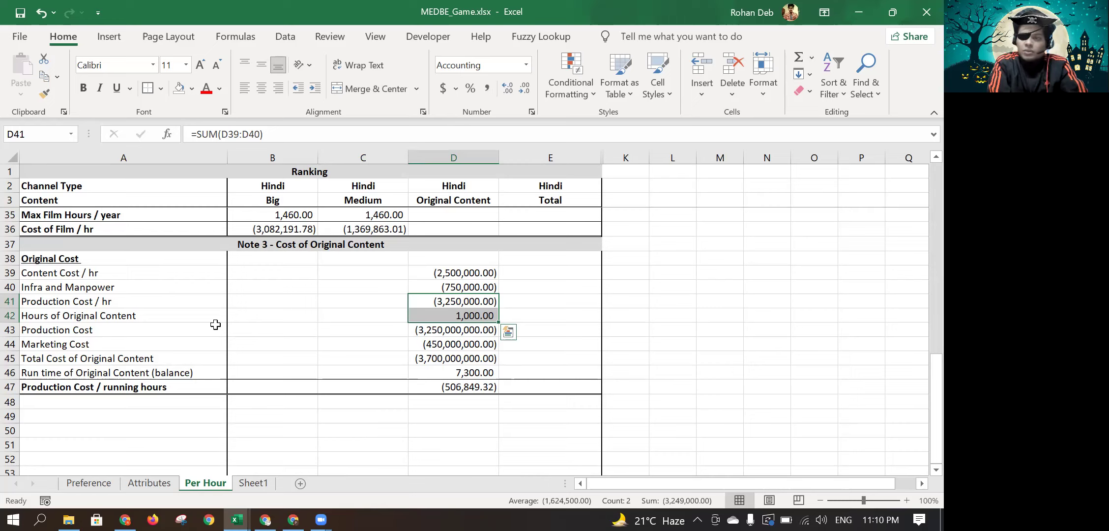
pyautogui.press('Down')
pyautogui.press('Down')
pyautogui.press('Up')
pyautogui.press('Up')
pyautogui.press('Down')
pyautogui.press('Down')
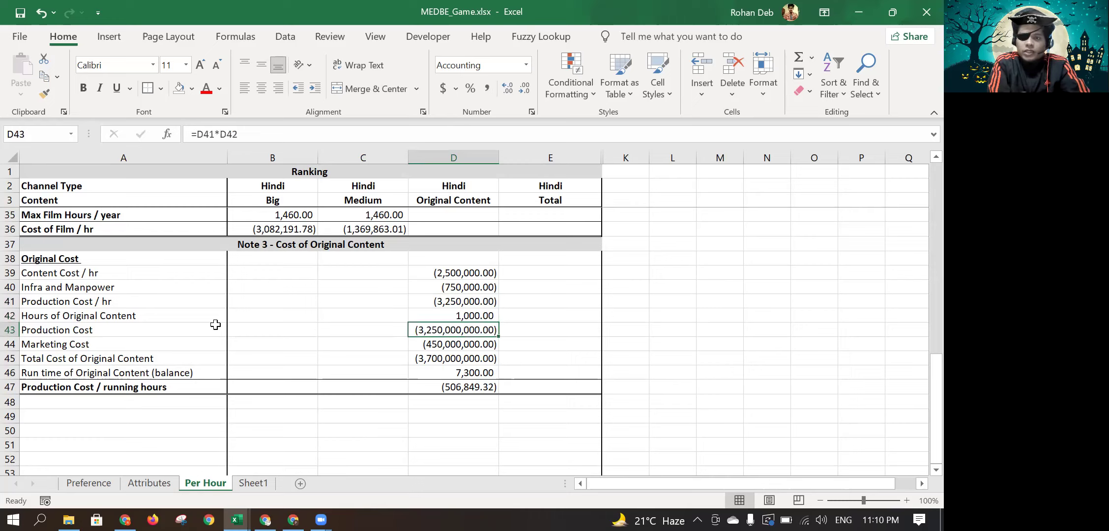
# Review Marketing Cost, Total Cost of Original Content, the balance run time, and Production Cost / running hours in D44:D47.
pyautogui.press('Down')
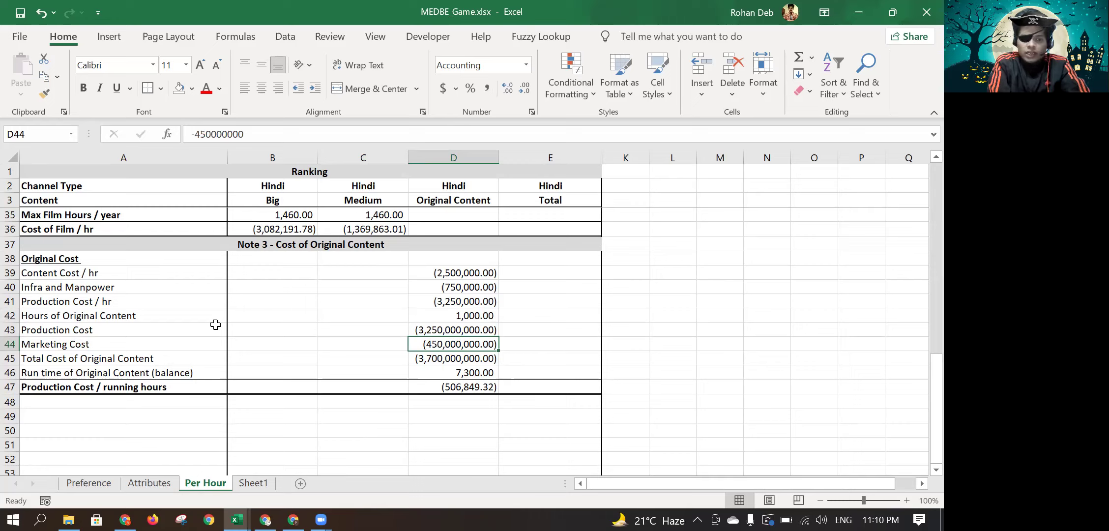
pyautogui.press('Down')
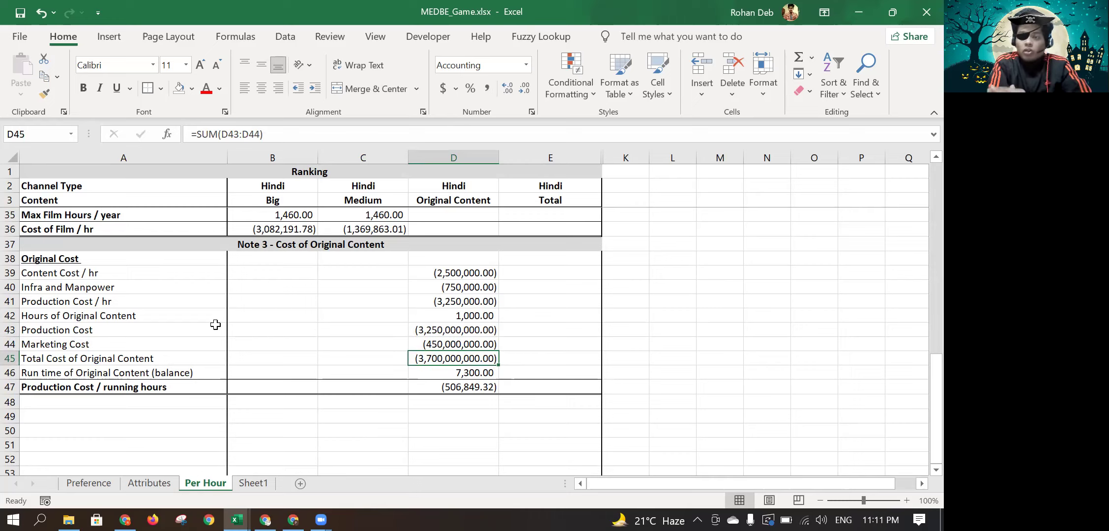
pyautogui.press('Down')
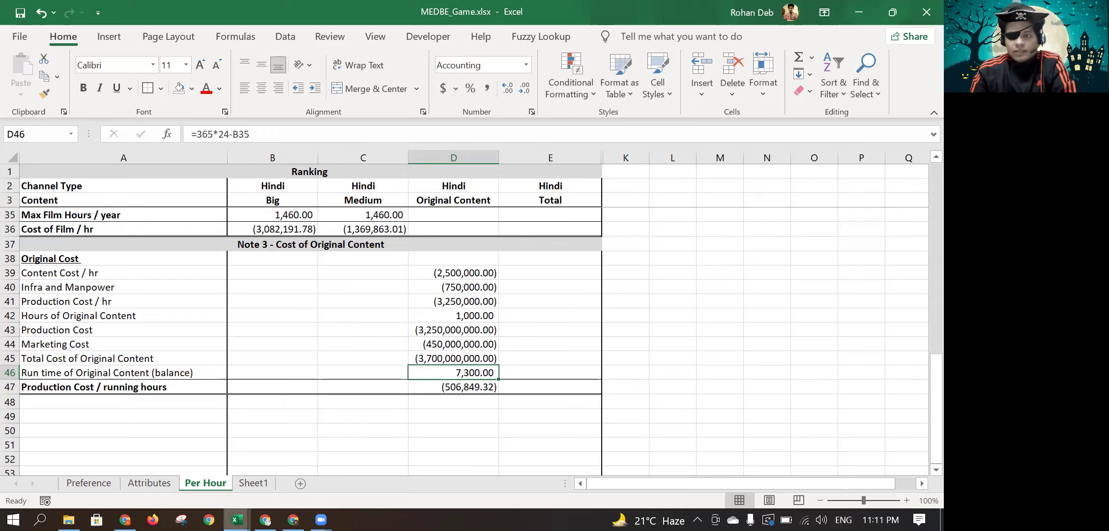
pyautogui.click(478, 387)
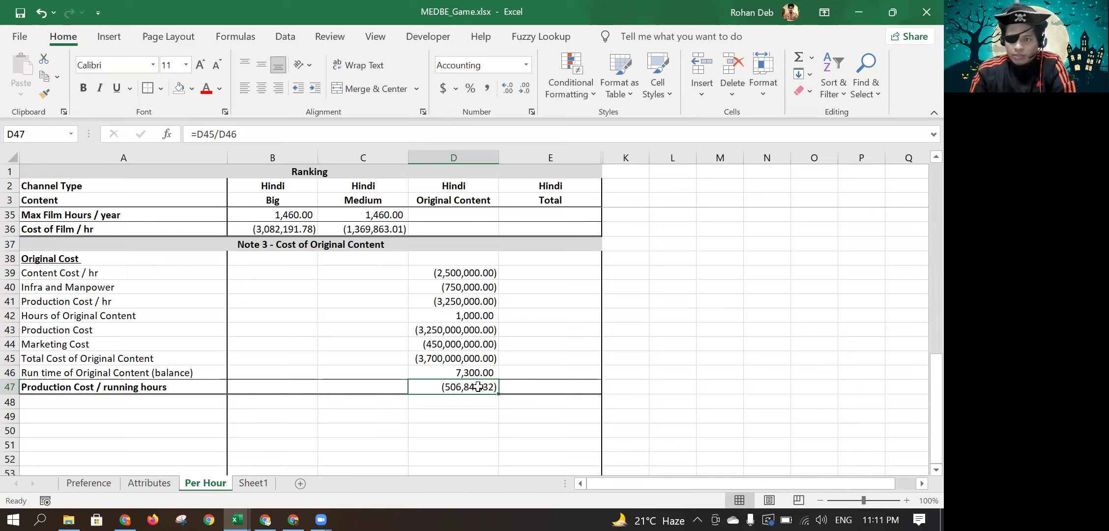
# Review the Revenue / hr (Note 1) row in the Ranking summary across Hindi Big, Medium and Original Content.
pyautogui.scroll(10, 478, 387)
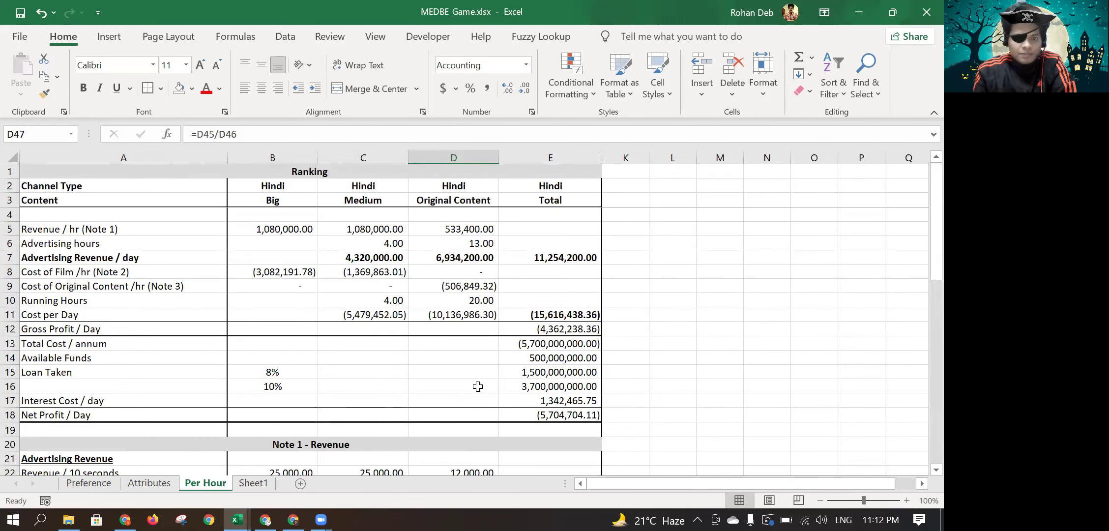
pyautogui.click(429, 240)
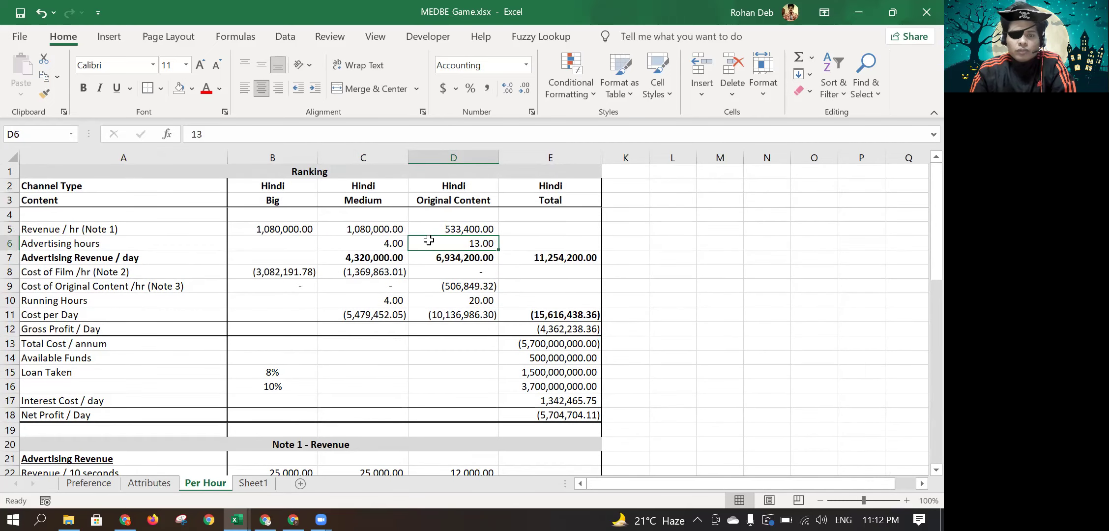
pyautogui.click(113, 230)
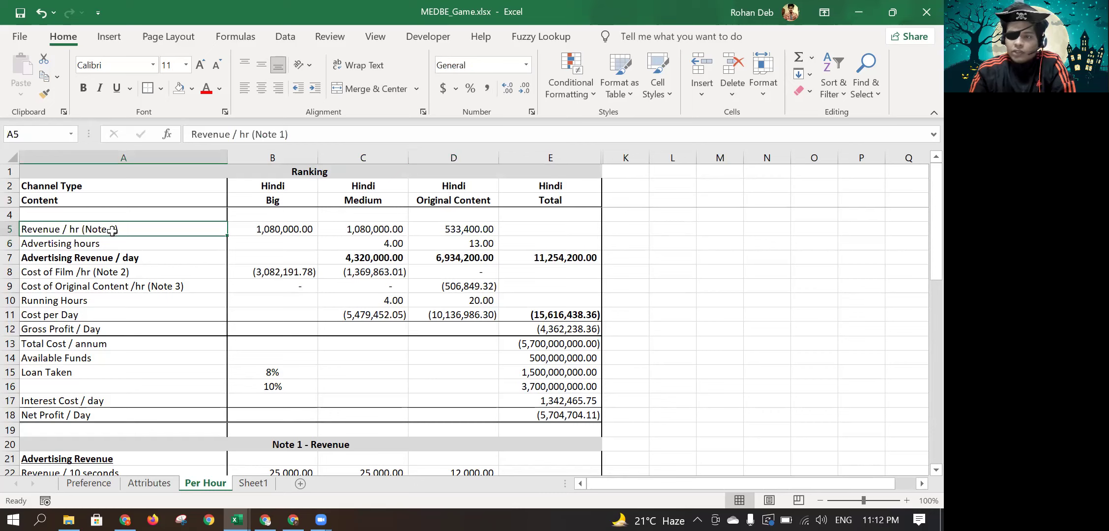
pyautogui.press('Right')
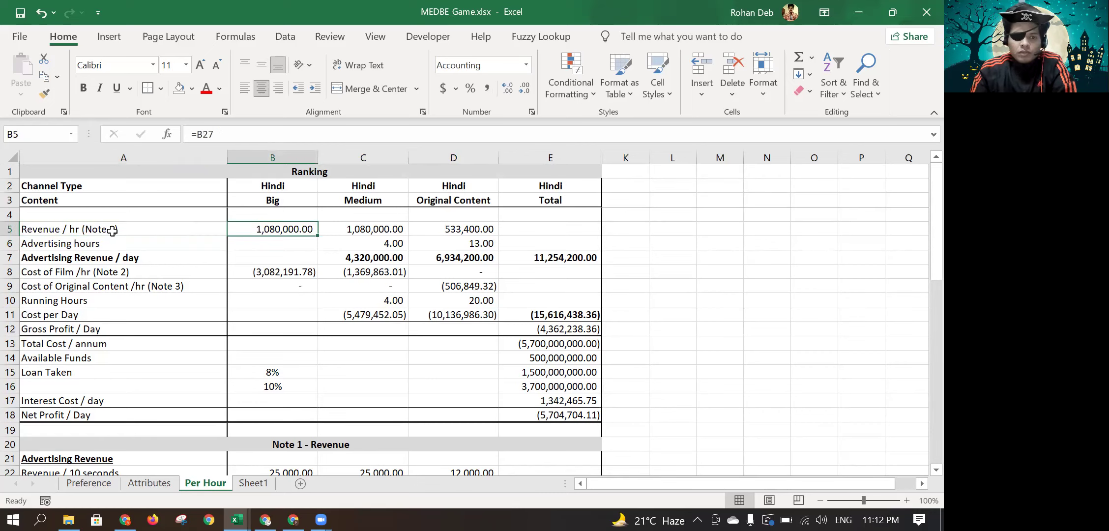
pyautogui.hotkey('shift', 'Right')
pyautogui.hotkey('shift', 'Right')
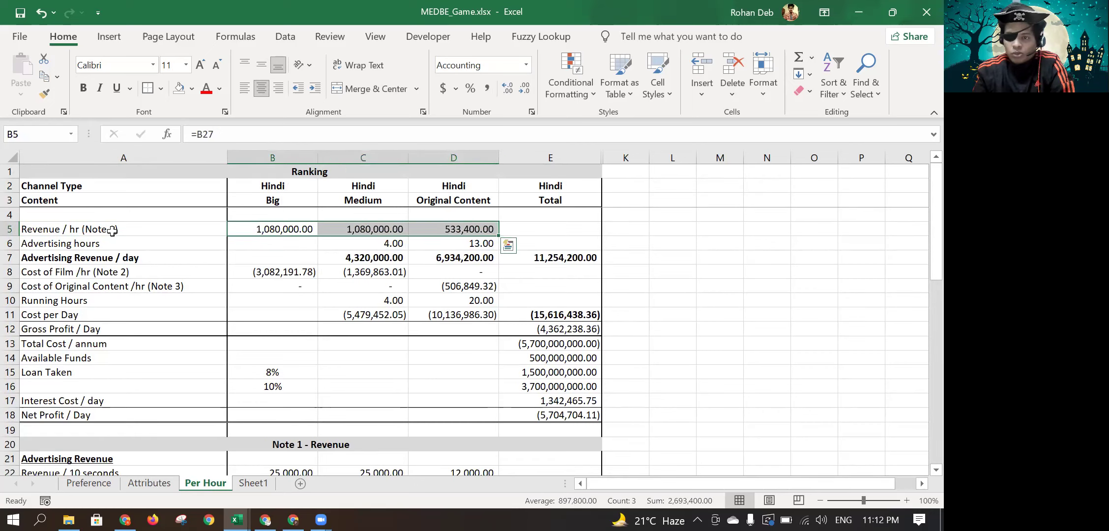
pyautogui.click(113, 230)
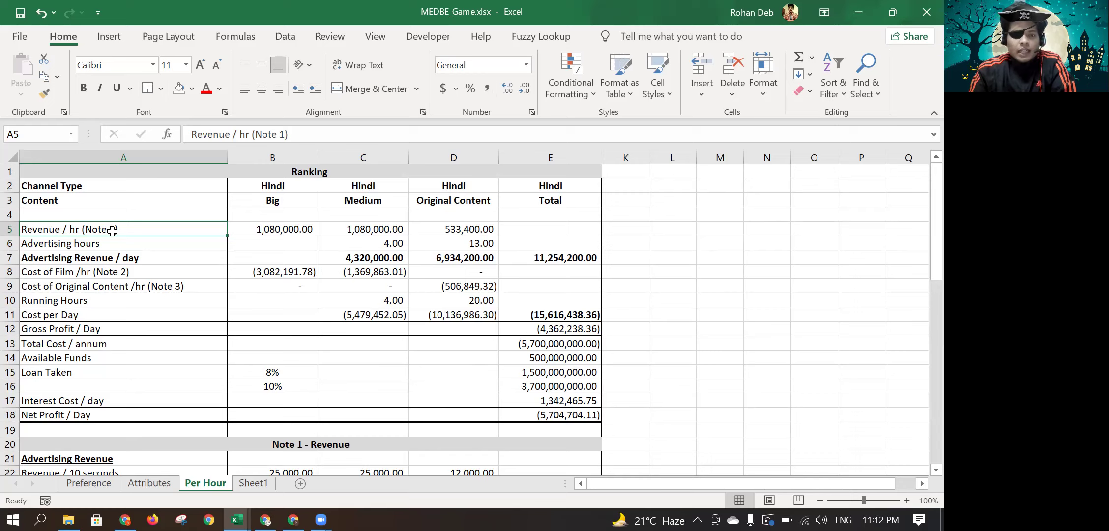
# Review Advertising hours for Hindi Medium, and compare Revenue / hr and Cost of Film / hr between Hindi Big and Medium.
pyautogui.press('Down')
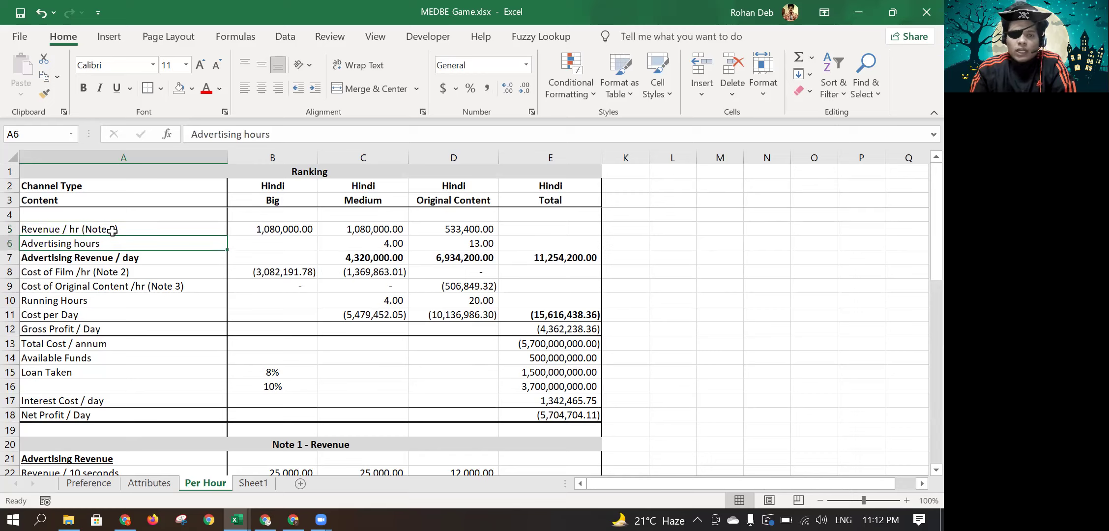
pyautogui.press('Right')
pyautogui.press('Right')
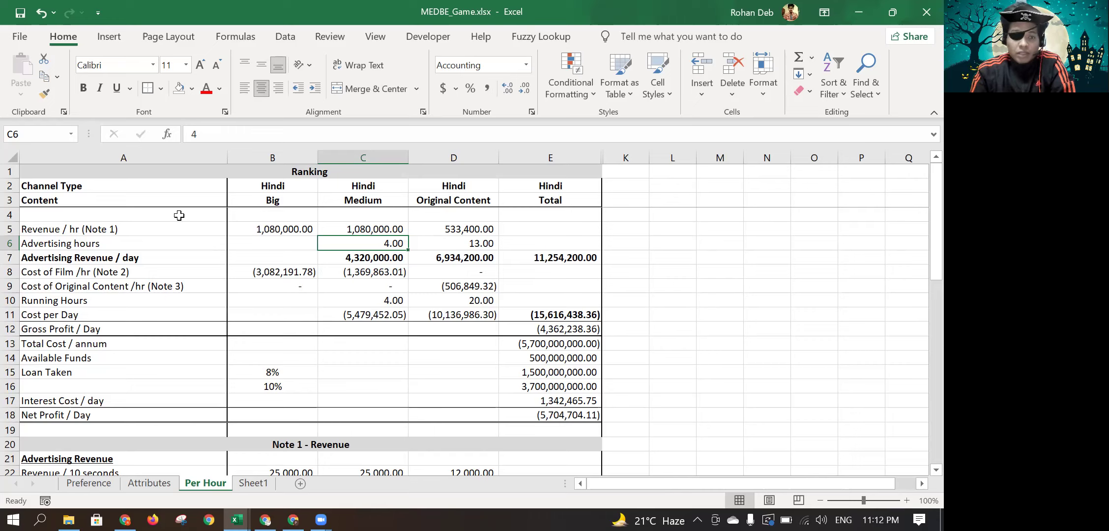
pyautogui.click(383, 224)
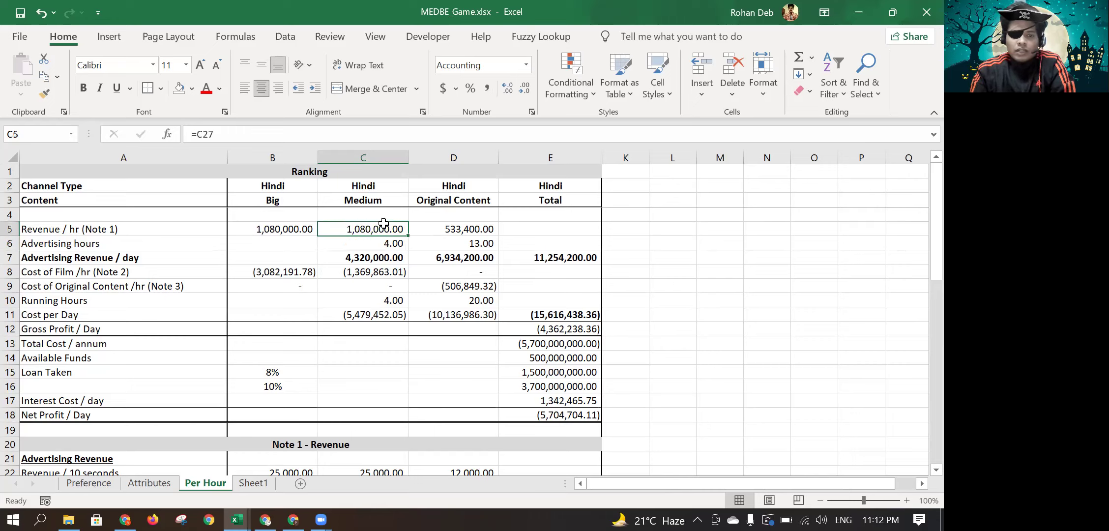
pyautogui.moveTo(287, 227); pyautogui.dragTo(339, 224)
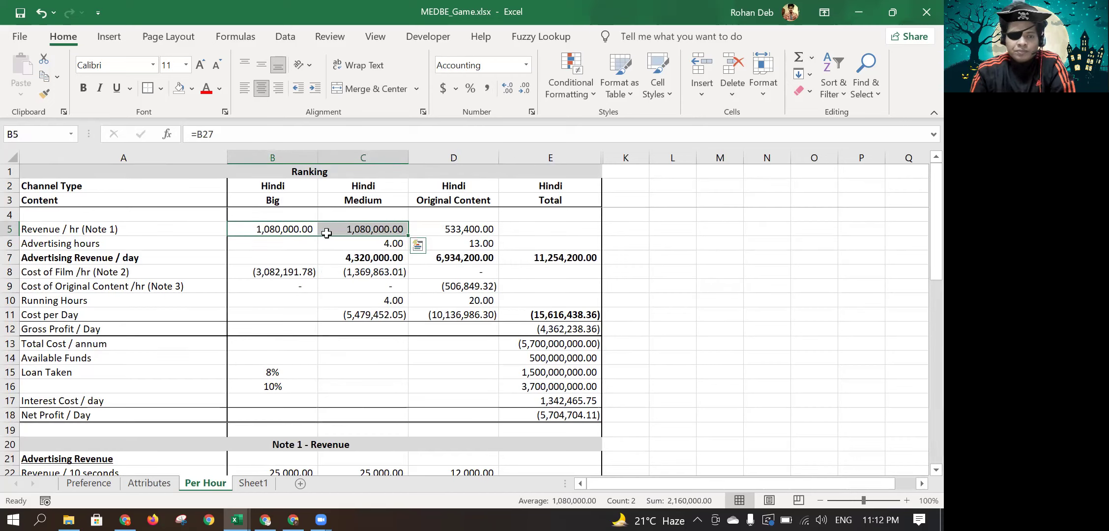
pyautogui.moveTo(294, 275); pyautogui.dragTo(345, 272)
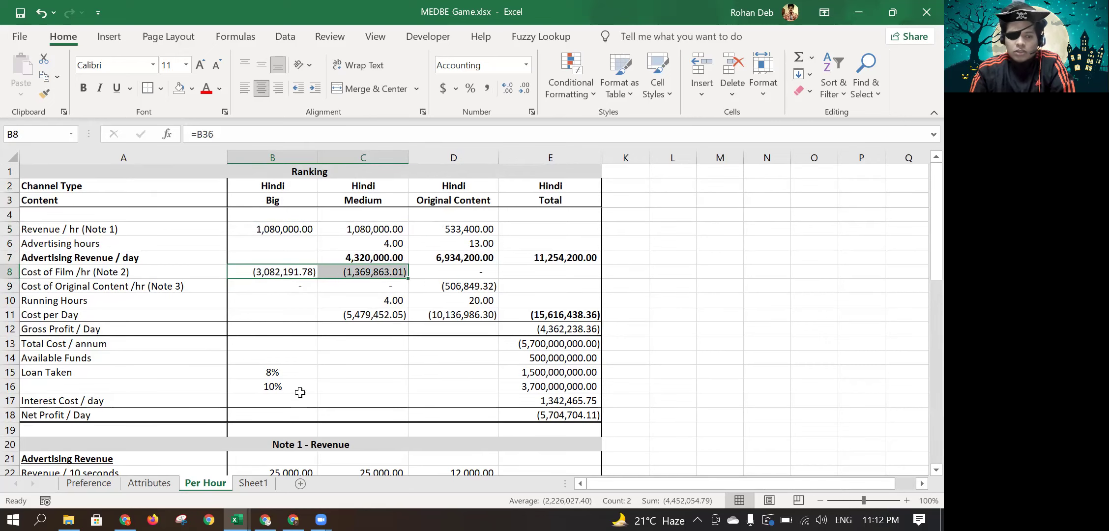
# Check the Note 2 - Cost of Film breakdown behind the Cost of Film / hr row, and return to the Ranking summary.
pyautogui.scroll(-10, 299, 389)
pyautogui.scroll(1, 300, 392)
pyautogui.scroll(1, 300, 391)
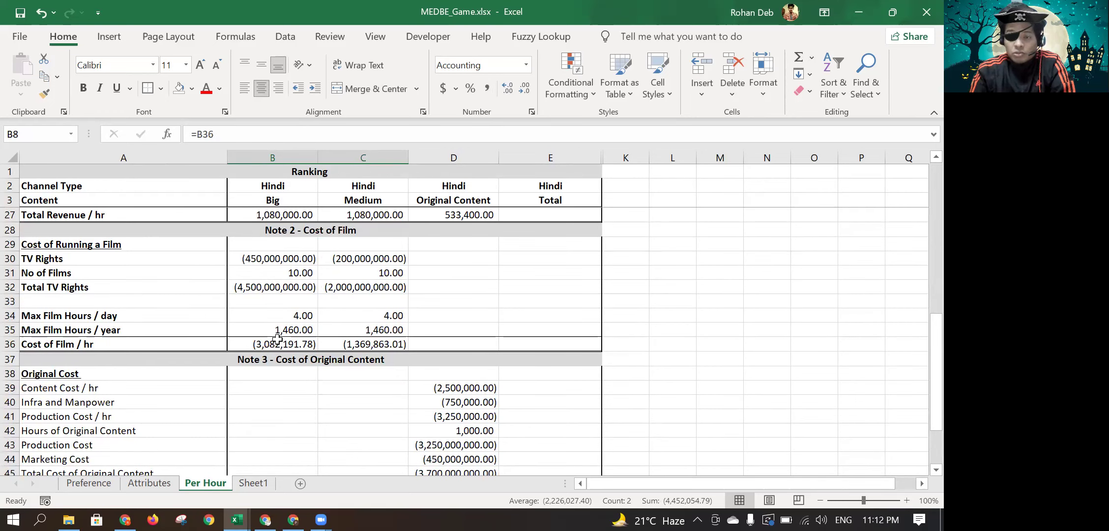
pyautogui.scroll(7, 278, 338)
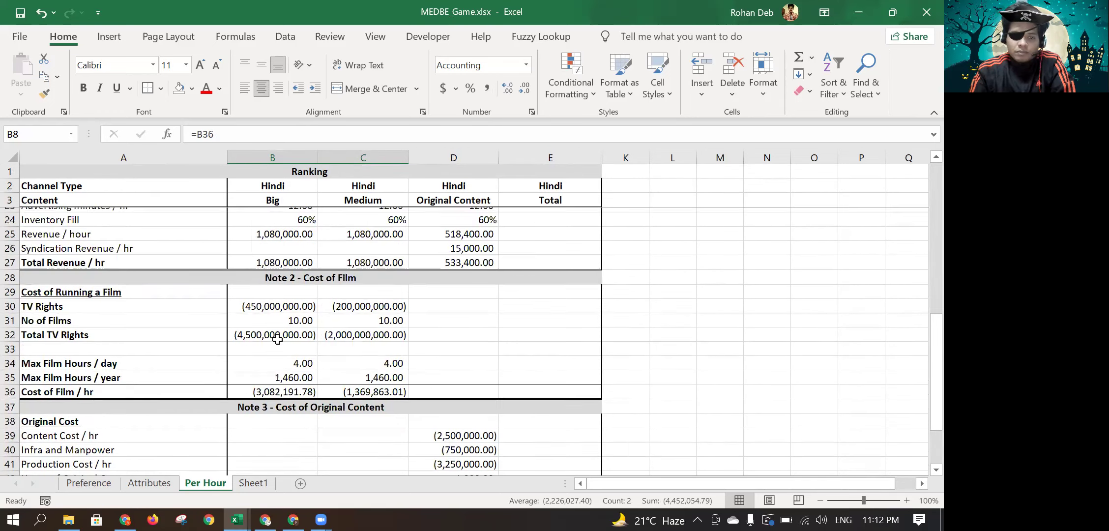
pyautogui.scroll(3, 277, 340)
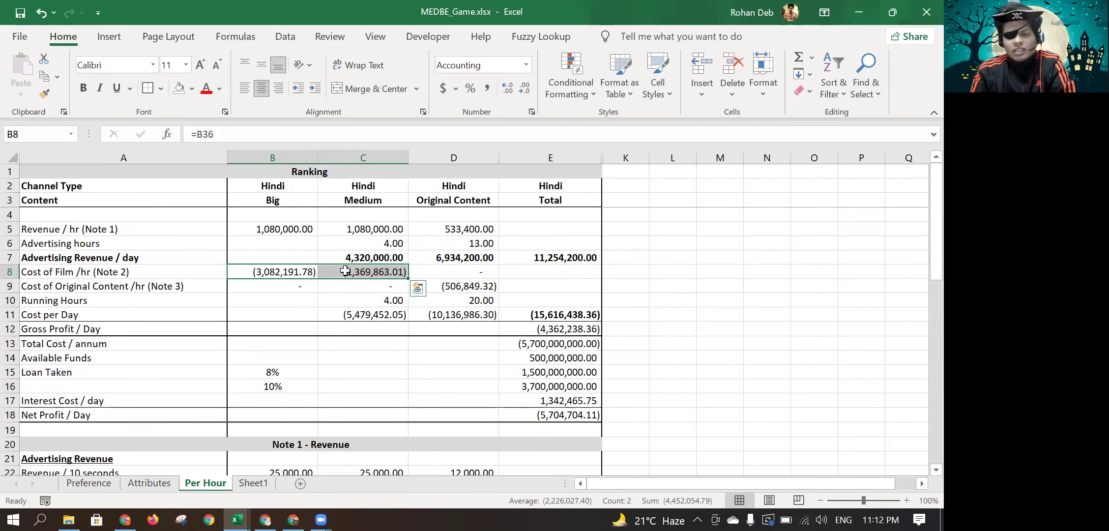
# Review Running Hours, Cost of Original Content / hr, Advertising hours and Revenue / hr in the Hindi Medium column.
pyautogui.click(385, 300)
pyautogui.click(371, 286)
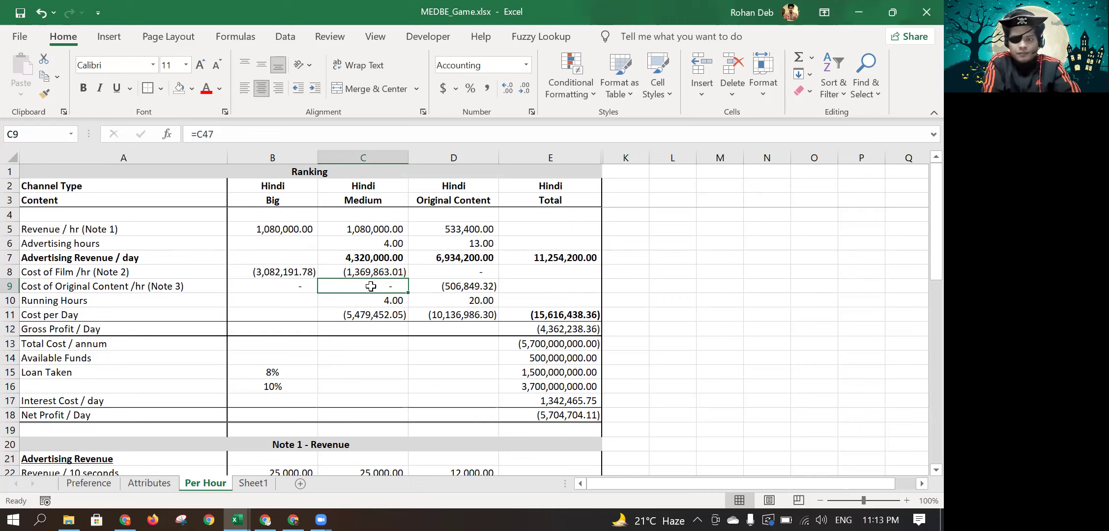
pyautogui.press('Up')
pyautogui.press('Up')
pyautogui.press('Up')
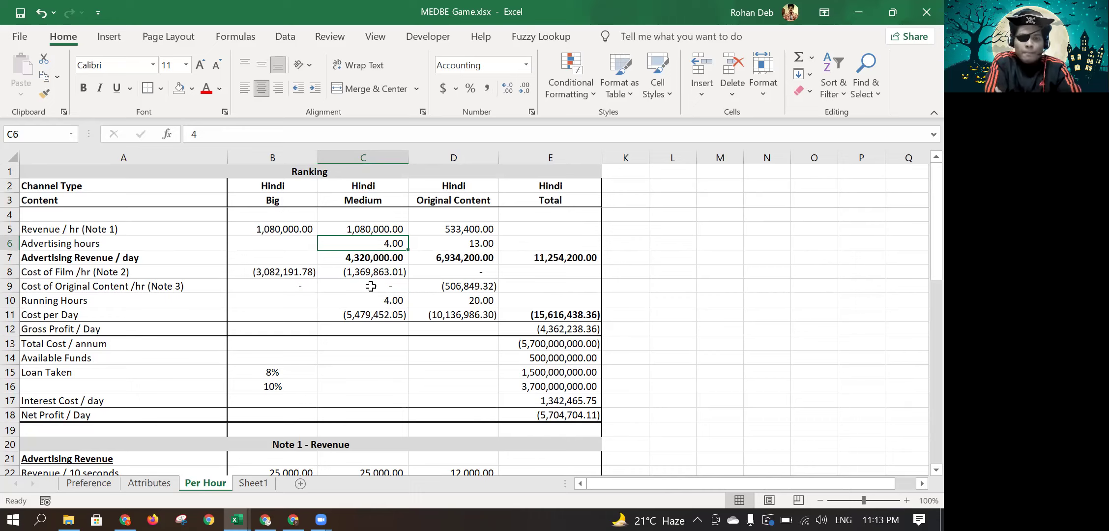
pyautogui.press('Up')
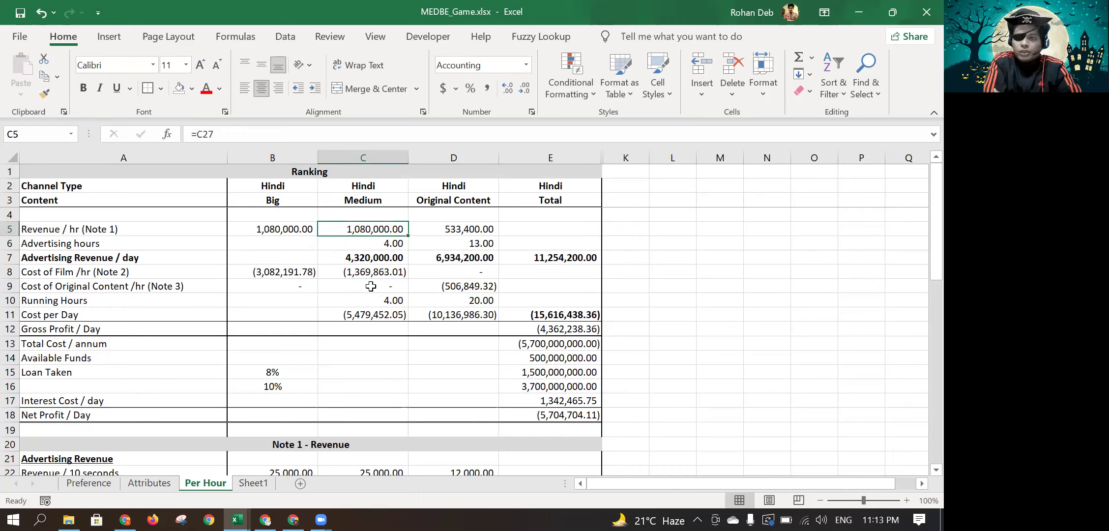
# Review the Hindi Original Content column from Revenue / hr and Advertising hours down to Cost of Original Content / hr in D9.
pyautogui.press('Right')
pyautogui.press('Down')
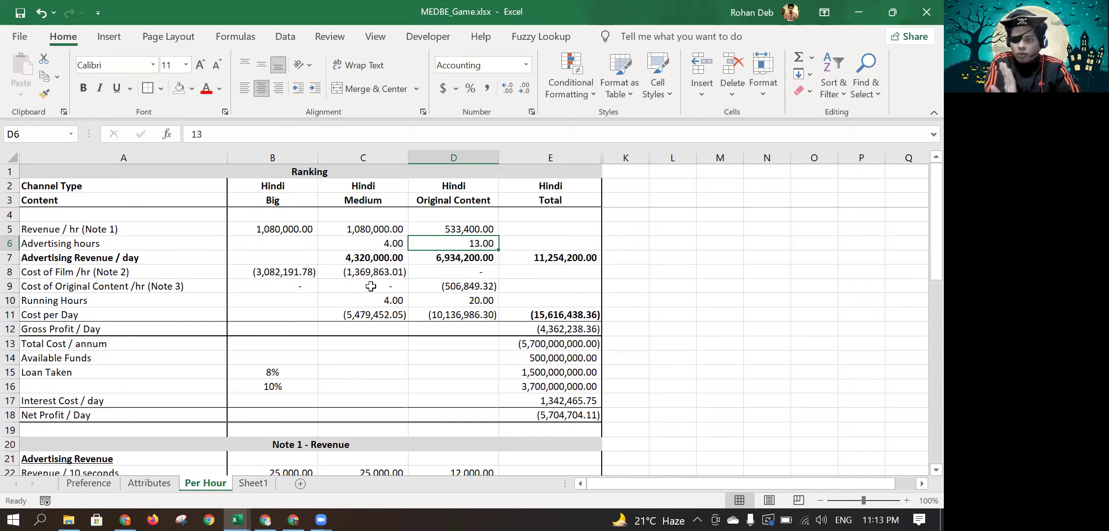
pyautogui.press('Down')
pyautogui.press('Down')
pyautogui.press('Down')
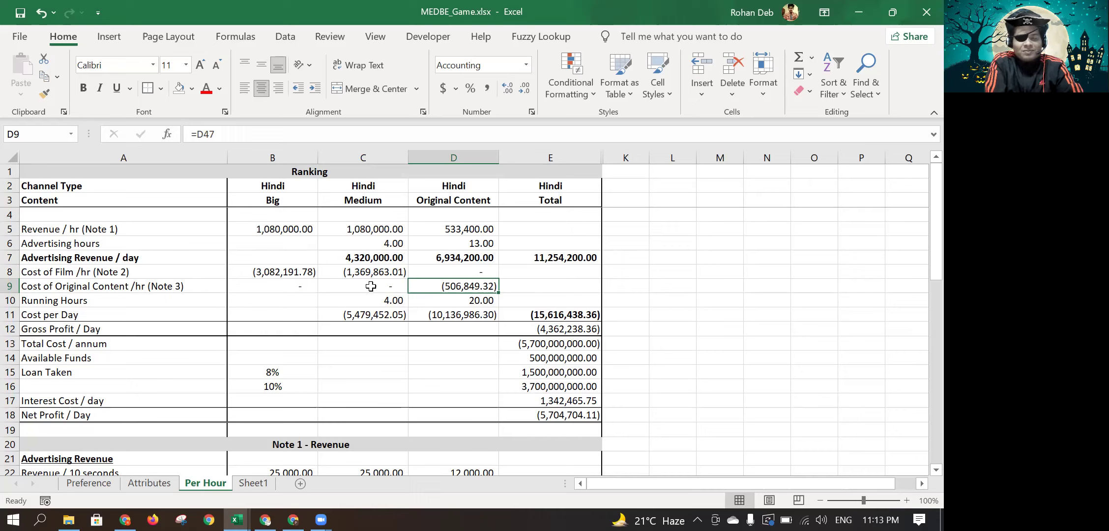
# Compare the Cost of Film / hr of Hindi Big and Medium in B8:C8 with the original content cost and running hours below.
pyautogui.press('Up')
pyautogui.press('Down')
pyautogui.press('Left')
pyautogui.press('Up')
pyautogui.press('Left')
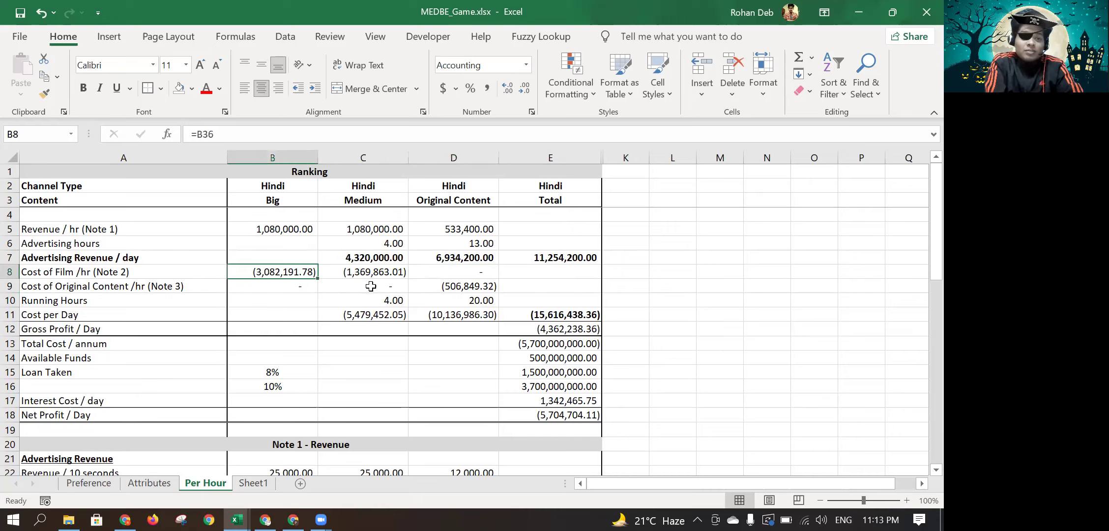
pyautogui.press('Right')
pyautogui.press('Down')
pyautogui.press('Down')
pyautogui.press('Up')
pyautogui.press('Up')
pyautogui.press('Left')
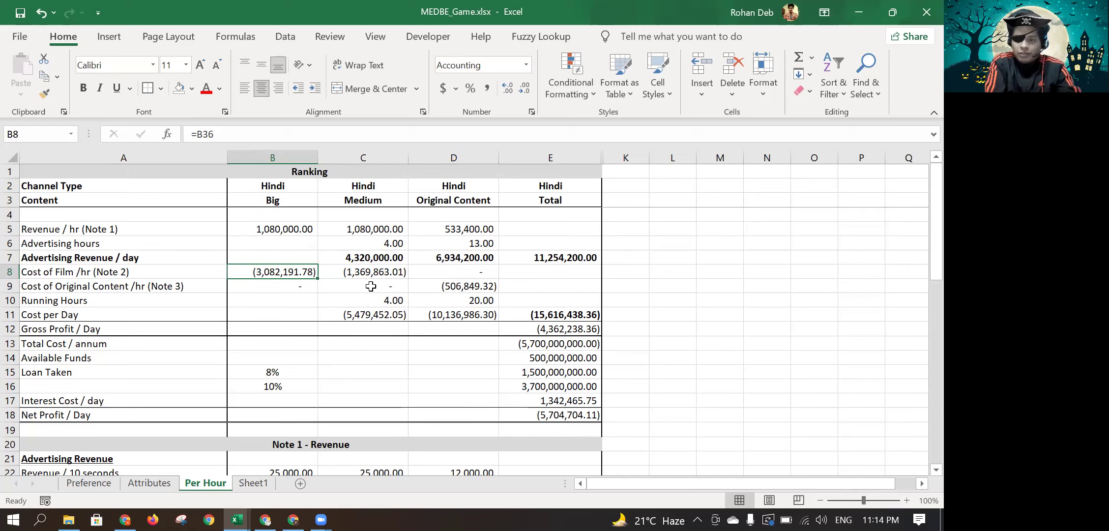
pyautogui.press('Right')
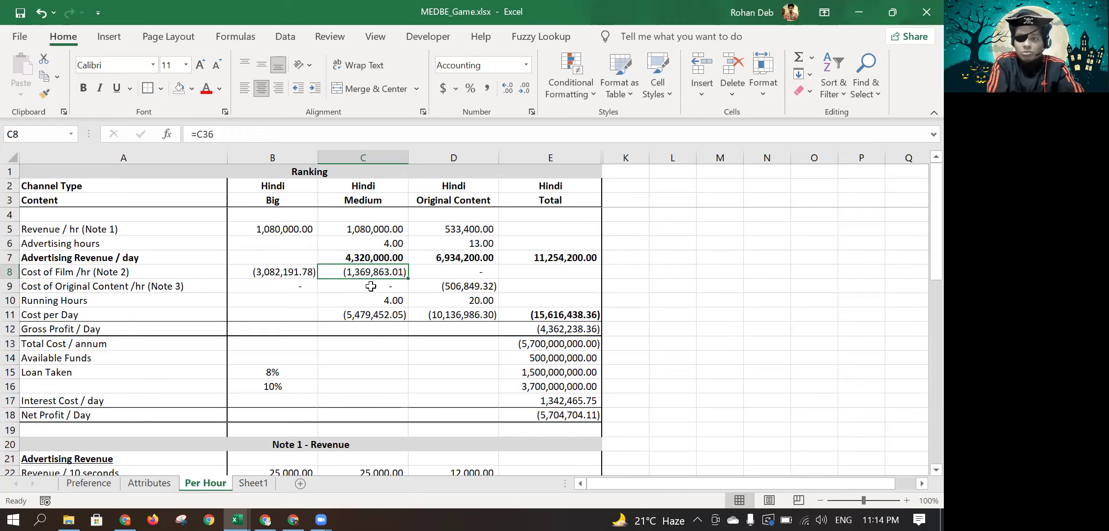
# Trace the Hindi Medium column between Cost per Day and Revenue / hr, ending at Hindi Big's Advertising hours in B6.
pyautogui.press('Down')
pyautogui.press('Down')
pyautogui.press('Down')
pyautogui.press('Up')
pyautogui.press('Down')
pyautogui.press('Up')
pyautogui.press('Up')
pyautogui.press('Up')
pyautogui.press('Up')
pyautogui.press('Up')
pyautogui.press('Up')
pyautogui.press('Down')
pyautogui.press('Left')
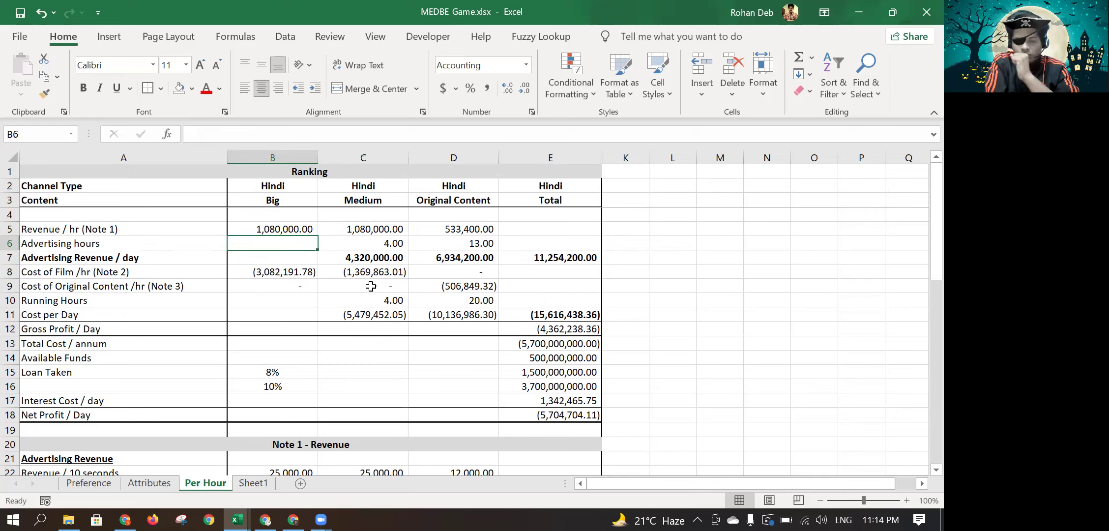
# Review Hindi Medium's Running Hours in C10 and compare Cost of Original Content / hr across the three content types in row 9.
pyautogui.press('Down')
pyautogui.press('Down')
pyautogui.press('Right')
pyautogui.press('Down')
pyautogui.press('Down')
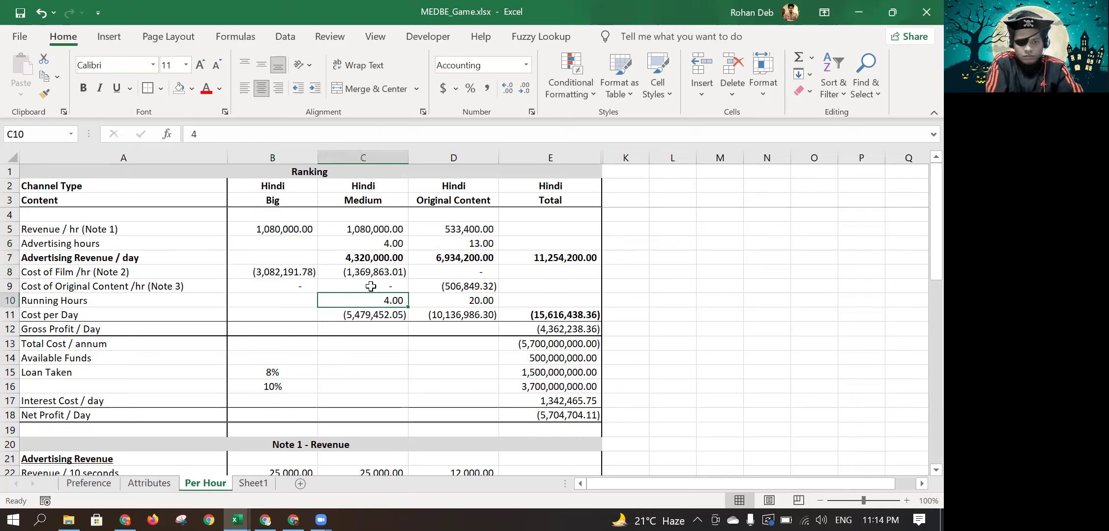
pyautogui.press('Up')
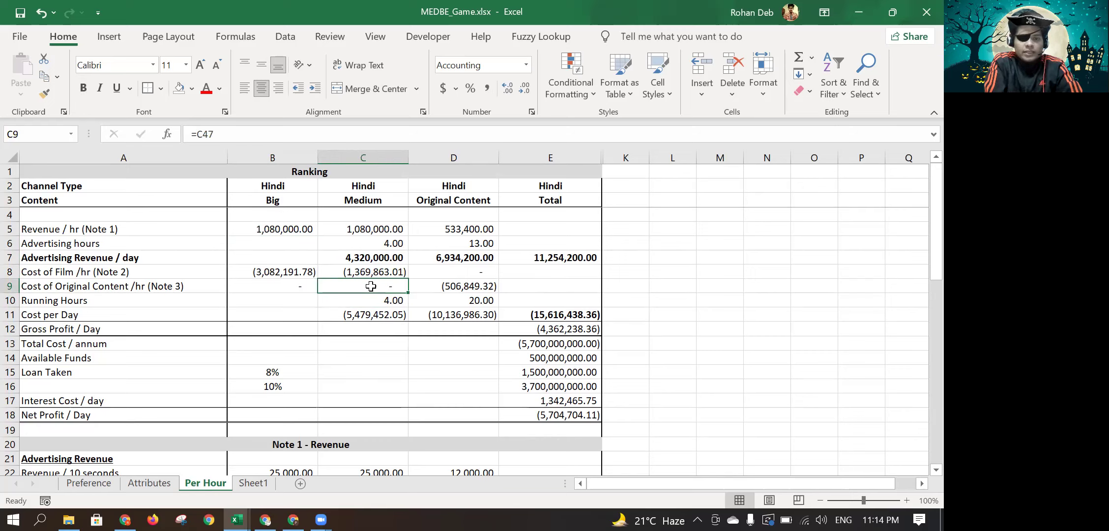
pyautogui.press('Right')
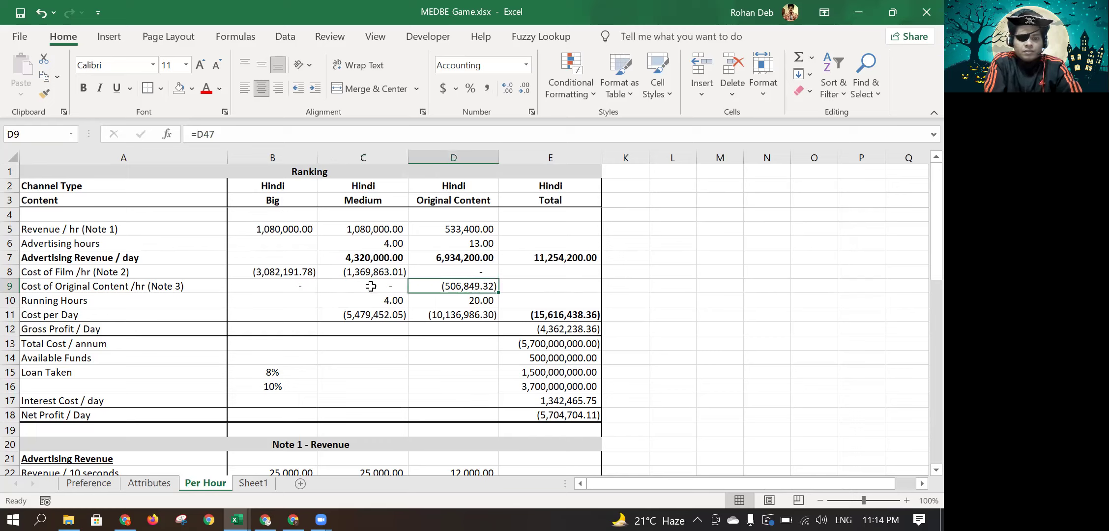
pyautogui.press('Left')
pyautogui.press('Left')
pyautogui.press('Up')
pyautogui.press('Down')
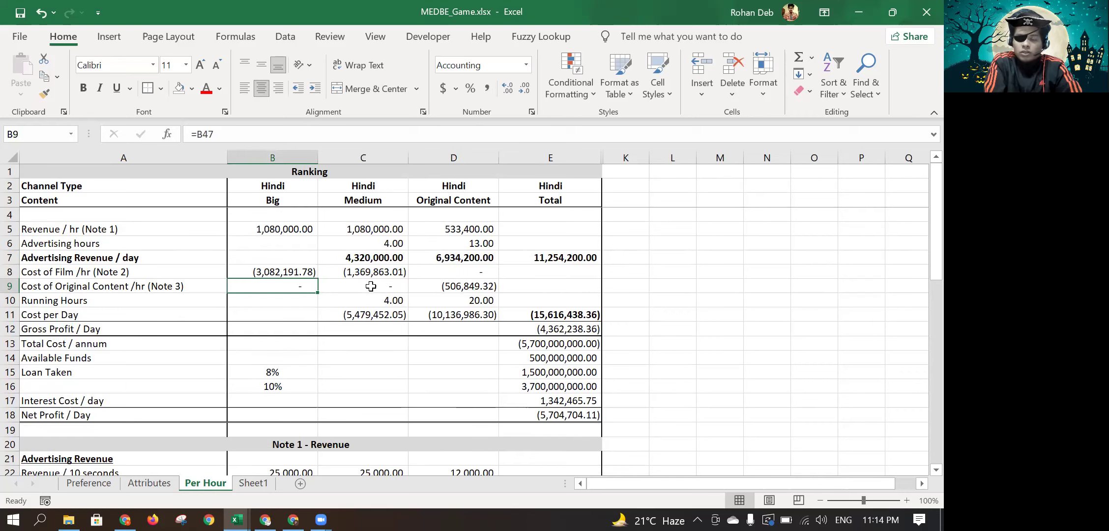
# Look through the Note 1, Note 2 and Note 3 breakdowns down to Production Cost / running hours, and return to the Ranking summary.
pyautogui.press('Down')
pyautogui.press('Down')
pyautogui.press('Down')
pyautogui.press('Down')
pyautogui.press('Down')
pyautogui.press('Down')
pyautogui.press('Down')
pyautogui.press('Down')
pyautogui.press('Down')
pyautogui.press('Down')
pyautogui.press('Down')
pyautogui.press('Down')
pyautogui.press('Down')
pyautogui.press('Down')
pyautogui.press('Down')
pyautogui.press('Down')
pyautogui.press('Down')
pyautogui.press('Down')
pyautogui.press('Down')
pyautogui.press('Down')
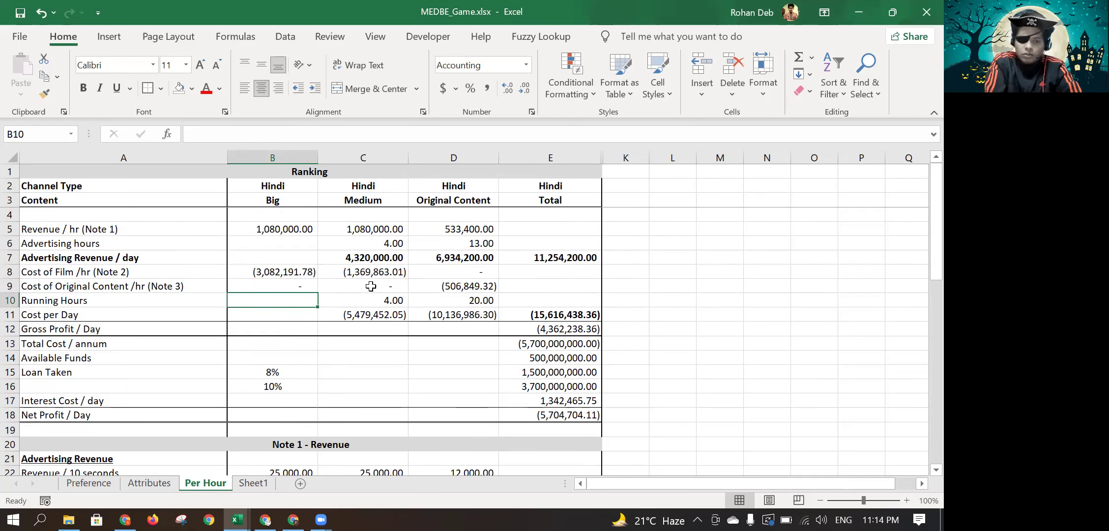
pyautogui.press('Down')
pyautogui.press('Down')
pyautogui.press('Down')
pyautogui.press('Down')
pyautogui.press('Down')
pyautogui.press('Down')
pyautogui.press('Down')
pyautogui.press('Down')
pyautogui.press('Down')
pyautogui.press('Down')
pyautogui.press('Down')
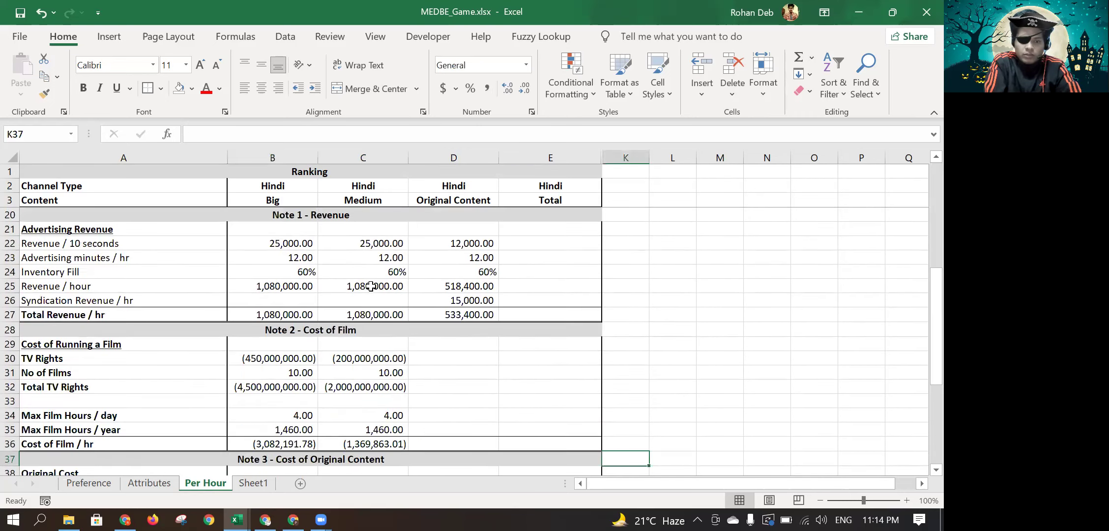
pyautogui.press('Right')
pyautogui.press('Right')
pyautogui.press('Right')
pyautogui.press('Right')
pyautogui.press('Right')
pyautogui.press('Right')
pyautogui.press('Left')
pyautogui.press('Up')
pyautogui.press('Up')
pyautogui.press('Up')
pyautogui.press('Up')
pyautogui.press('Up')
pyautogui.press('Up')
pyautogui.press('Up')
pyautogui.press('Up')
pyautogui.press('Up')
pyautogui.press('Up')
pyautogui.press('Up')
pyautogui.press('Up')
pyautogui.press('Up')
pyautogui.press('Up')
pyautogui.press('Up')
pyautogui.press('Up')
pyautogui.press('Up')
pyautogui.press('Up')
pyautogui.press('Up')
pyautogui.press('Up')
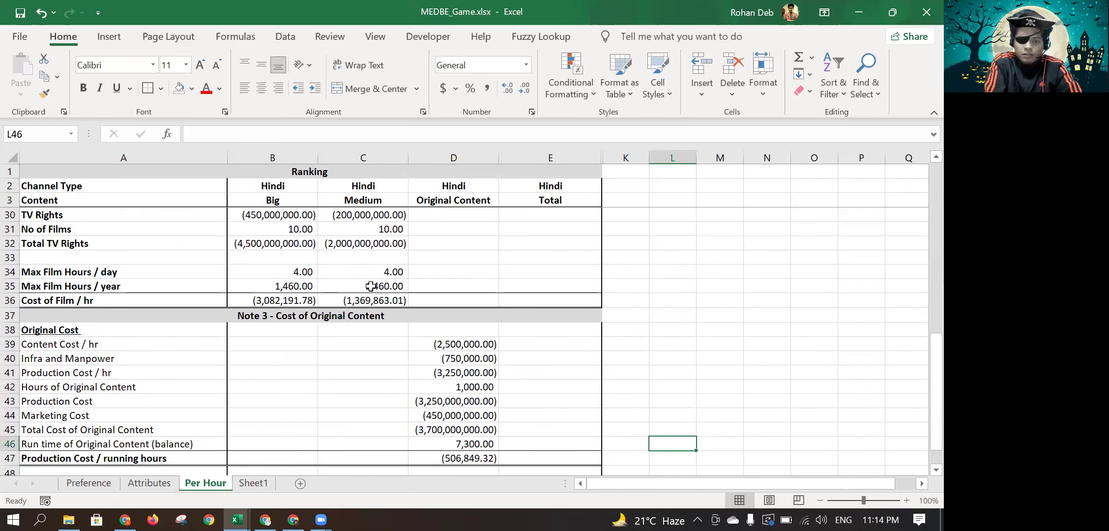
pyautogui.press('Up')
pyautogui.press('Up')
pyautogui.press('Up')
pyautogui.press('Up')
pyautogui.press('Up')
pyautogui.press('Up')
pyautogui.press('Up')
pyautogui.press('Up')
pyautogui.press('Up')
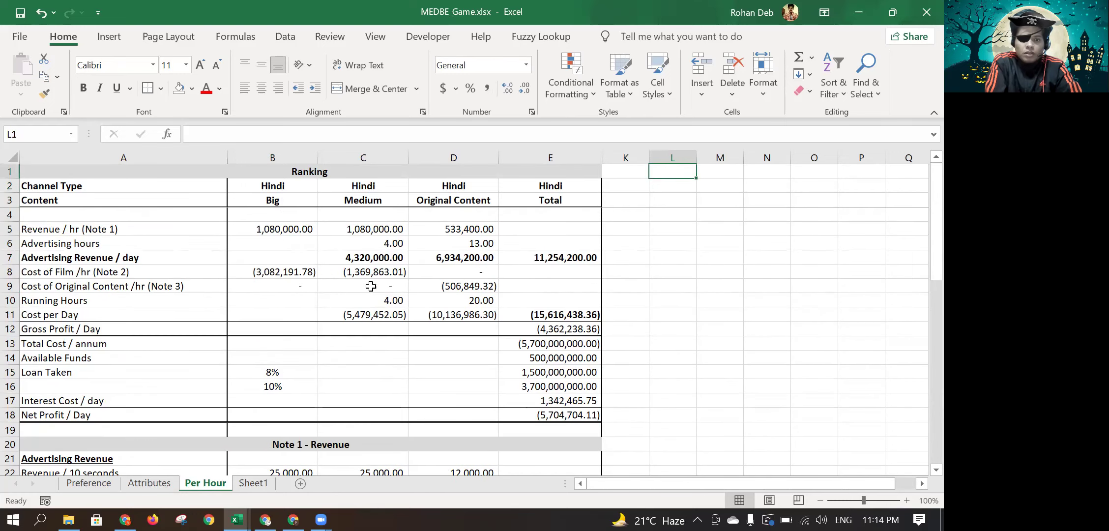
# Examine the Running Hours for Hindi Medium in C10.
pyautogui.press('Down')
pyautogui.press('Down')
pyautogui.press('Down')
pyautogui.press('Down')
pyautogui.press('Down')
pyautogui.press('Down')
pyautogui.press('Down')
pyautogui.press('Down')
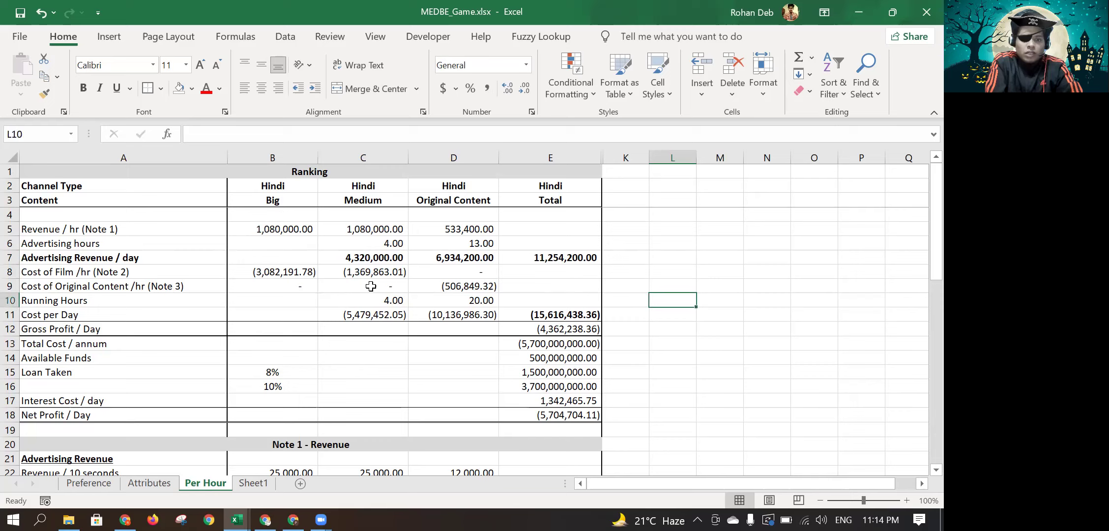
pyautogui.press('Left')
pyautogui.press('Left')
pyautogui.press('Left')
pyautogui.press('Left')
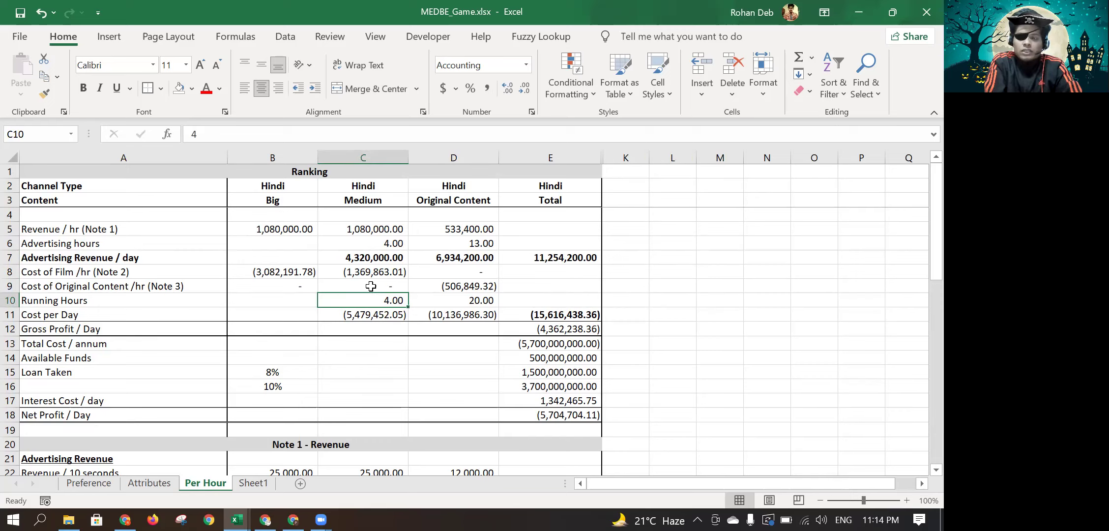
# Compare Advertising hours between Hindi Original Content and Hindi Medium in D6 and C6.
pyautogui.press('Up')
pyautogui.press('Right')
pyautogui.press('Up')
pyautogui.press('Up')
pyautogui.press('Up')
pyautogui.press('Left')
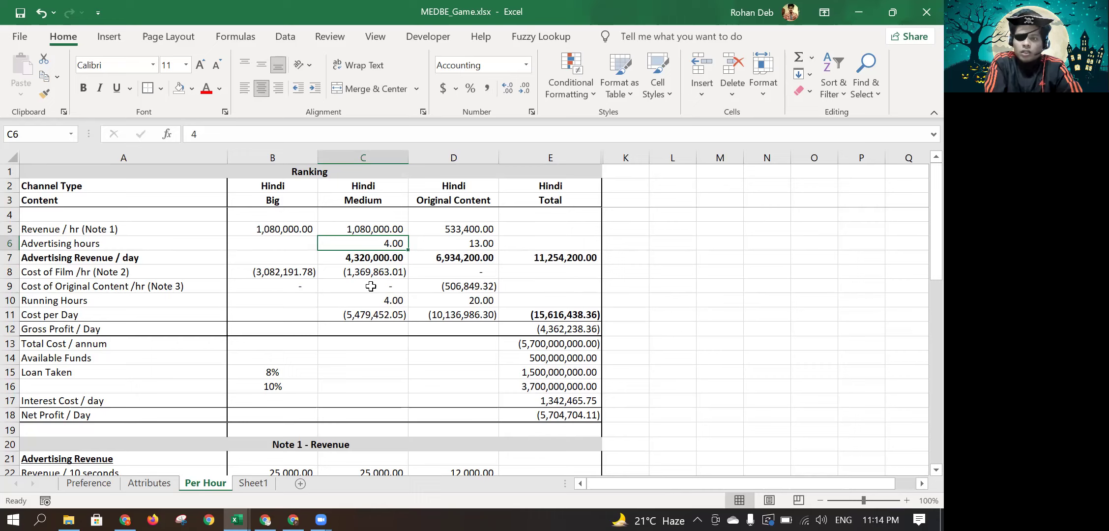
# Compare Running Hours of Hindi Medium and Original Content in C10:D10, and check Cost of Original Content / hr in D9.
pyautogui.press('Down')
pyautogui.press('Down')
pyautogui.press('Down')
pyautogui.press('Down')
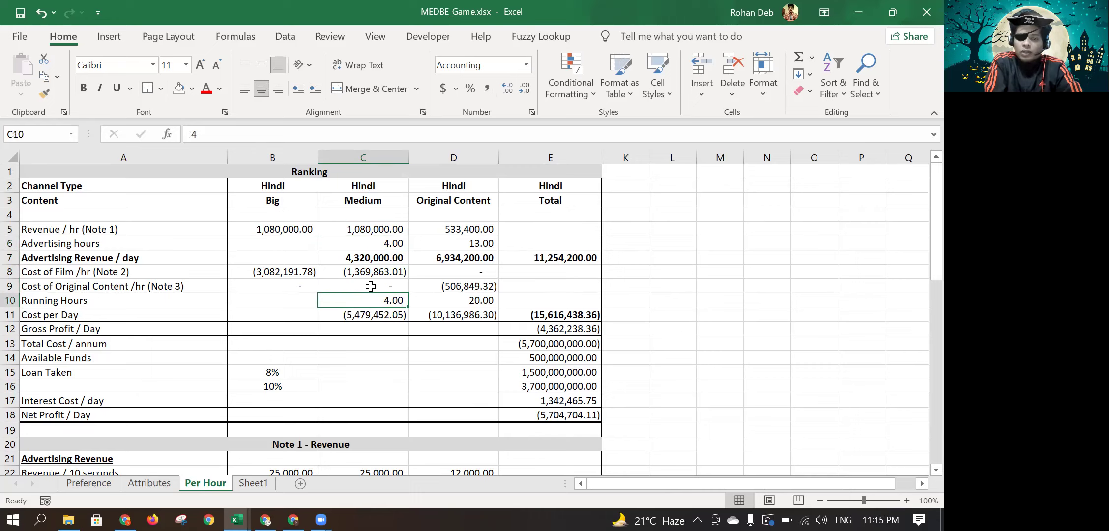
pyautogui.press('Right')
pyautogui.press('Right')
pyautogui.press('Left')
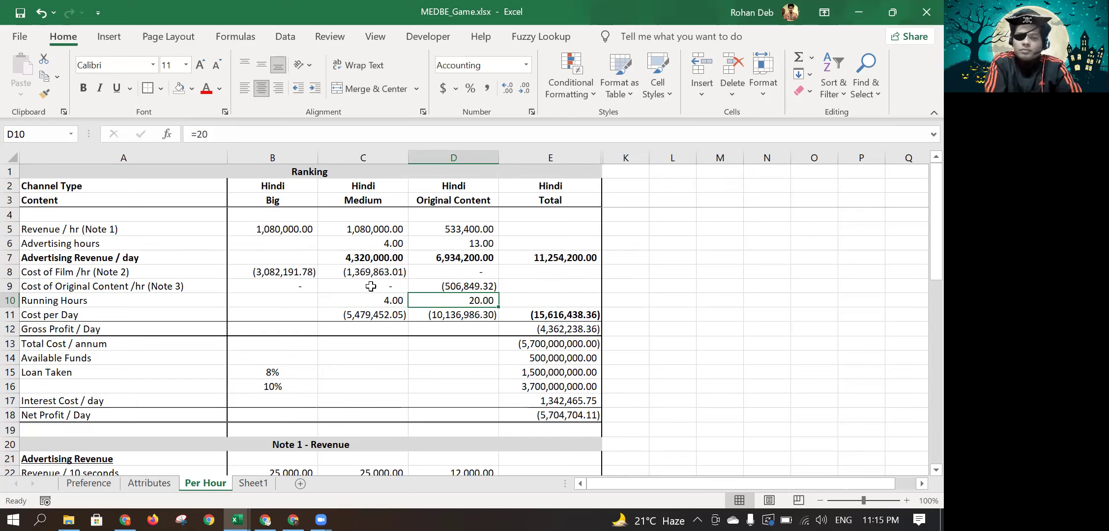
pyautogui.press('Up')
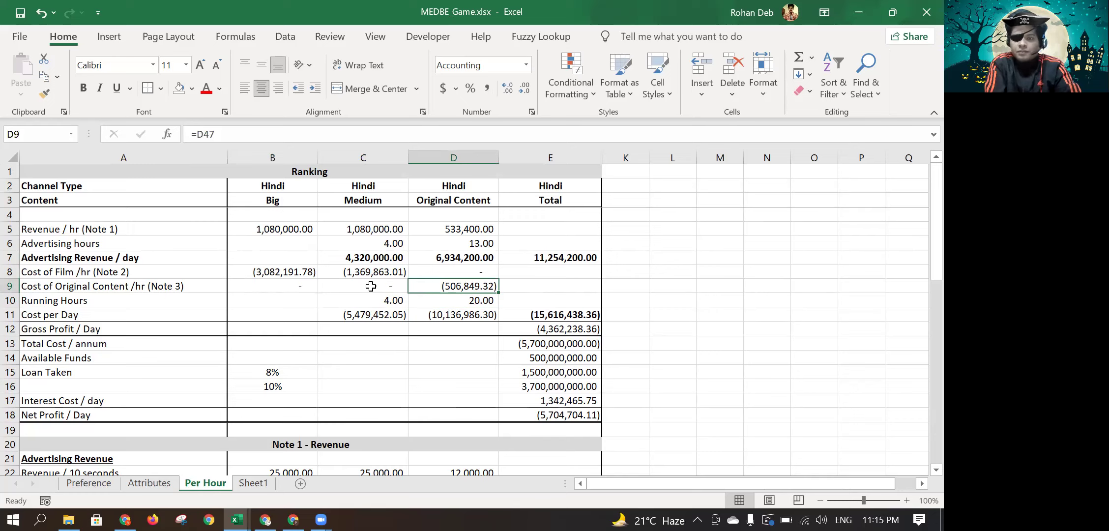
pyautogui.press('Down')
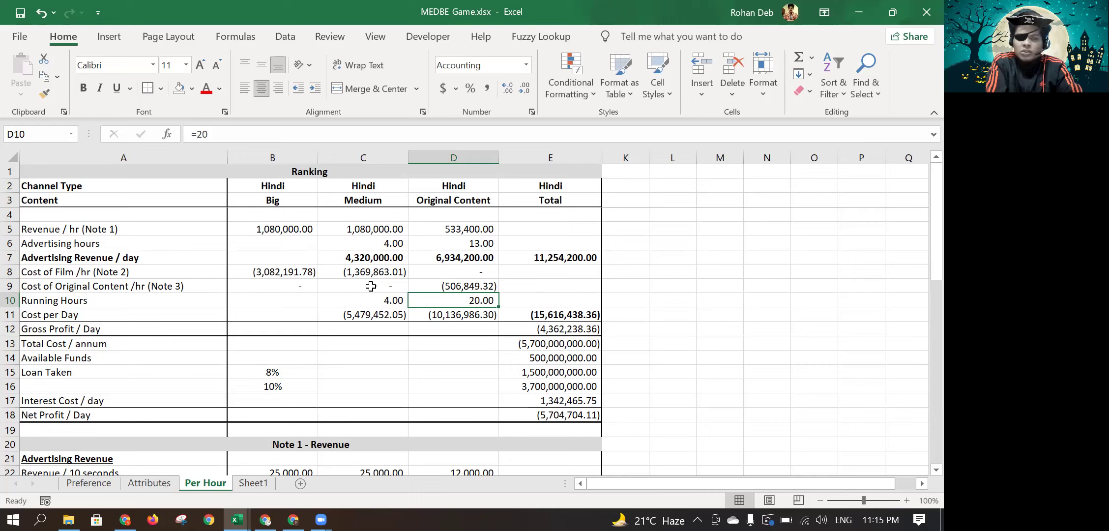
pyautogui.press('Up')
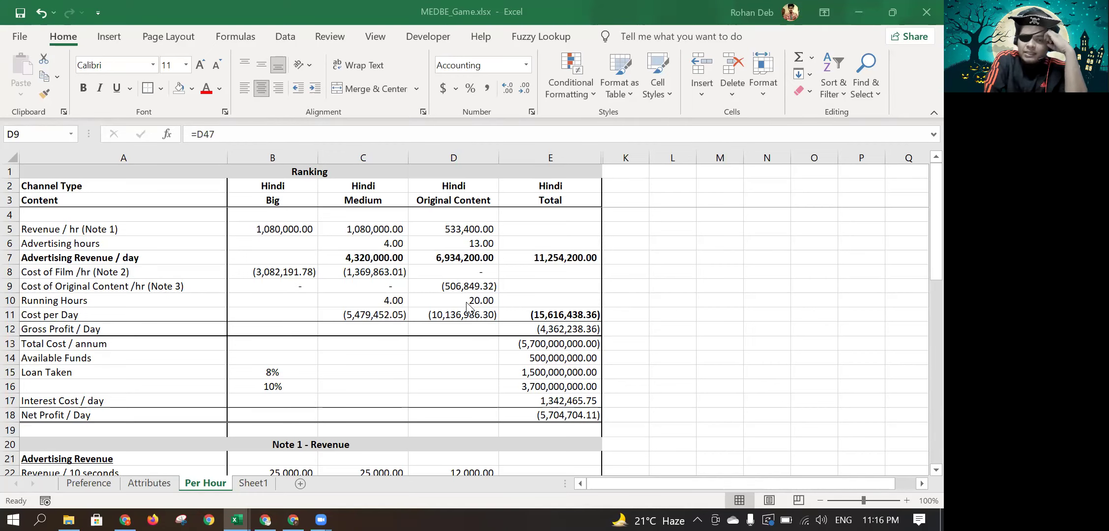
# Examine the film cost, original content cost and Running Hours for Hindi Medium in C8:C10.
pyautogui.press('Up')
pyautogui.press('Down')
pyautogui.press('Left')
pyautogui.press('Down')
pyautogui.press('Up')
pyautogui.press('Up')
pyautogui.press('Down')
pyautogui.press('Down')
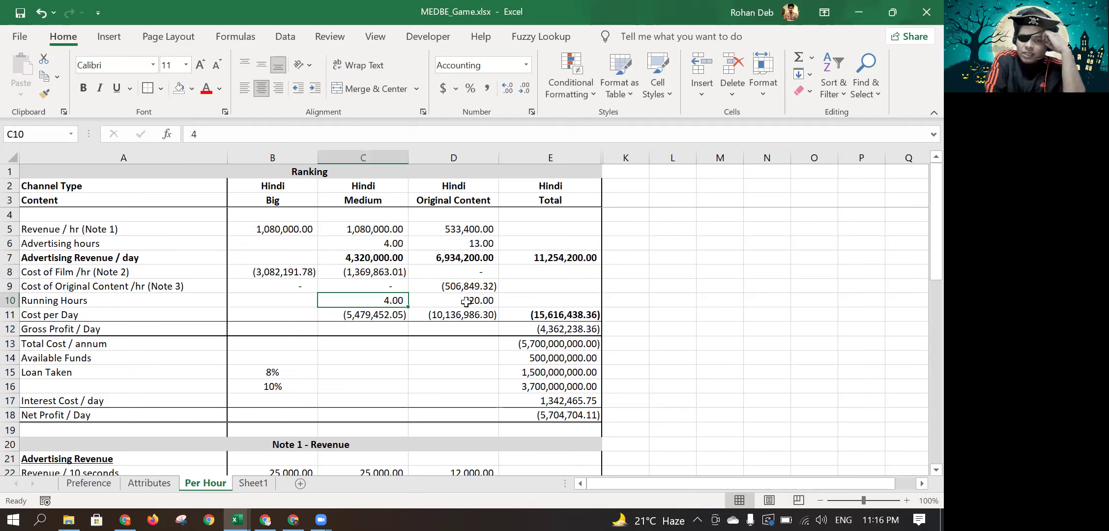
# Check the hourly costs, Running Hours and Cost per Day for Hindi Original Content in D8:D11.
pyautogui.press('Right')
pyautogui.press('Down')
pyautogui.press('Up')
pyautogui.press('Up')
pyautogui.press('Up')
# Follow the Hindi Total column from Advertising Revenue / day in E7 to Gross Profit / Day in E12.
pyautogui.press('Right')
pyautogui.press('Up')
pyautogui.press('Down')
pyautogui.press('Down')
pyautogui.press('Down')
pyautogui.press('Down')
pyautogui.press('Down')
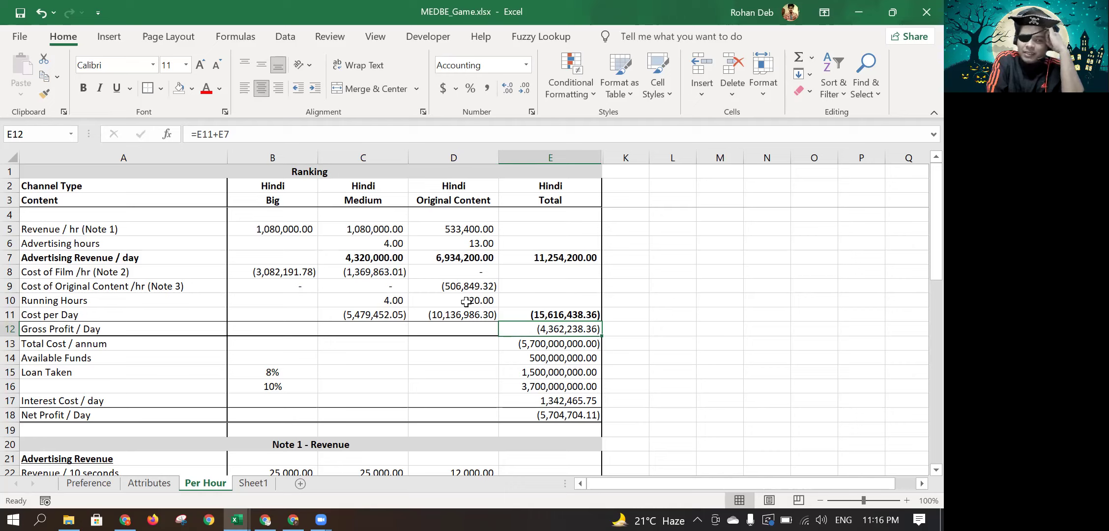
# Compare the Hindi total Cost per Day in E11 with Gross Profit / Day in E12, and examine Total Cost / annum in E13.
pyautogui.press('Up')
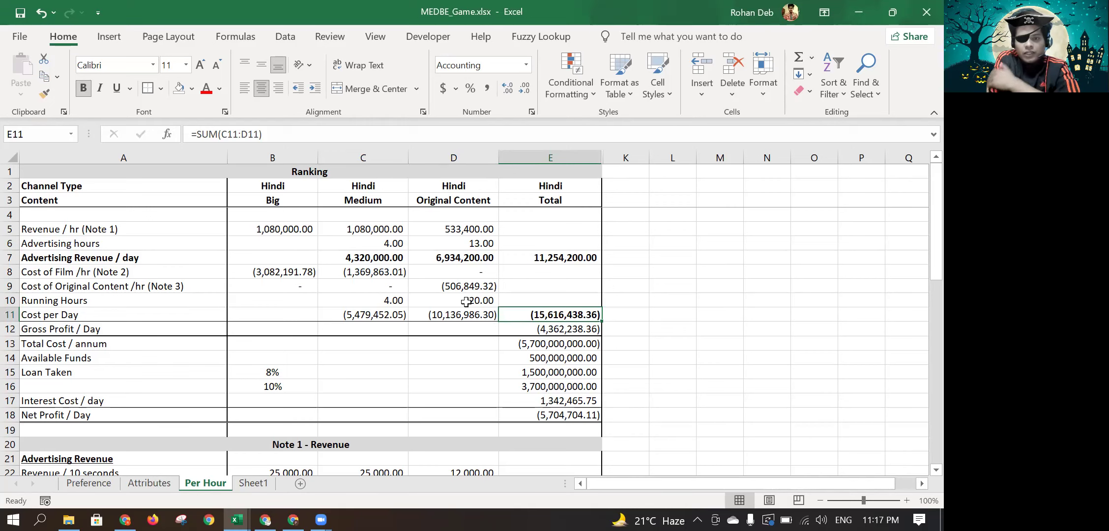
pyautogui.press('Down')
pyautogui.press('Down')
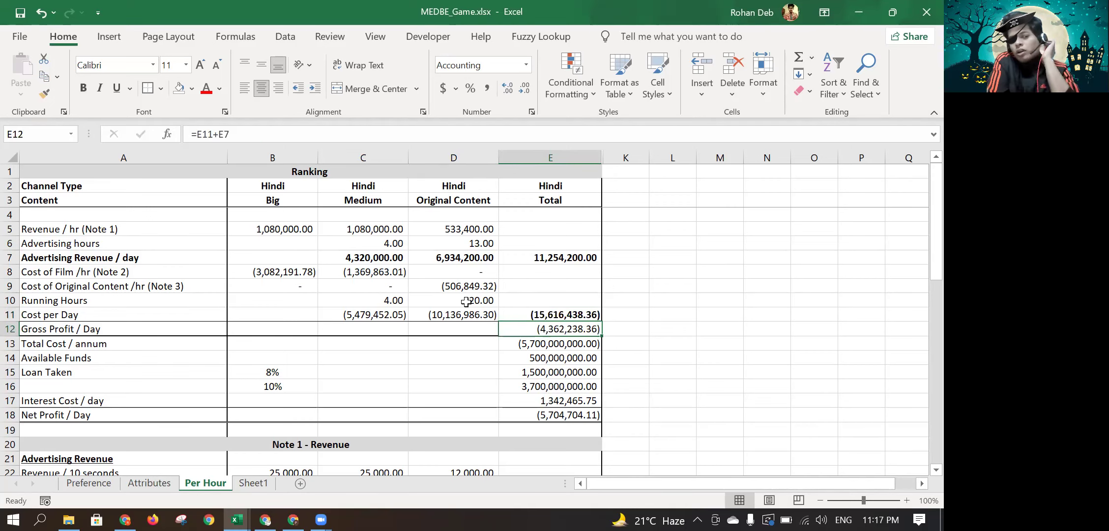
pyautogui.press('Up')
pyautogui.press('Up')
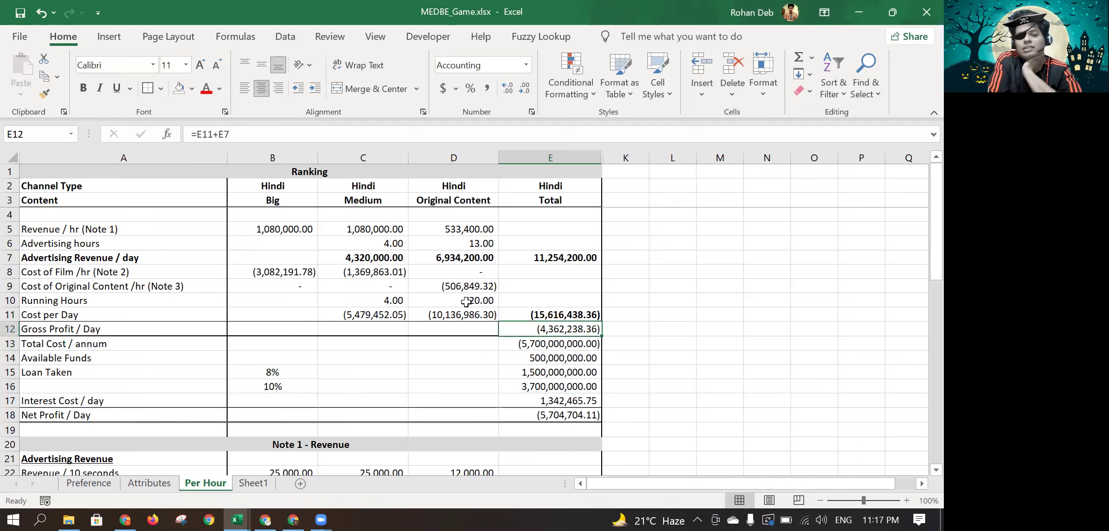
pyautogui.press('Down')
pyautogui.press('Down')
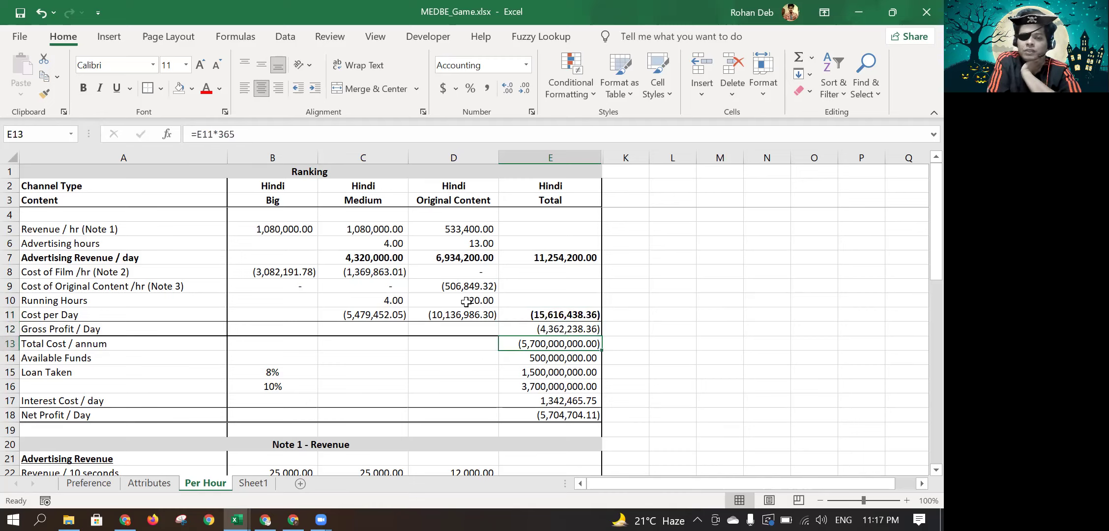
# Review Hindi Available Funds and the two loan amounts, and sum E14:E16 by selecting the range.
pyautogui.press('Down')
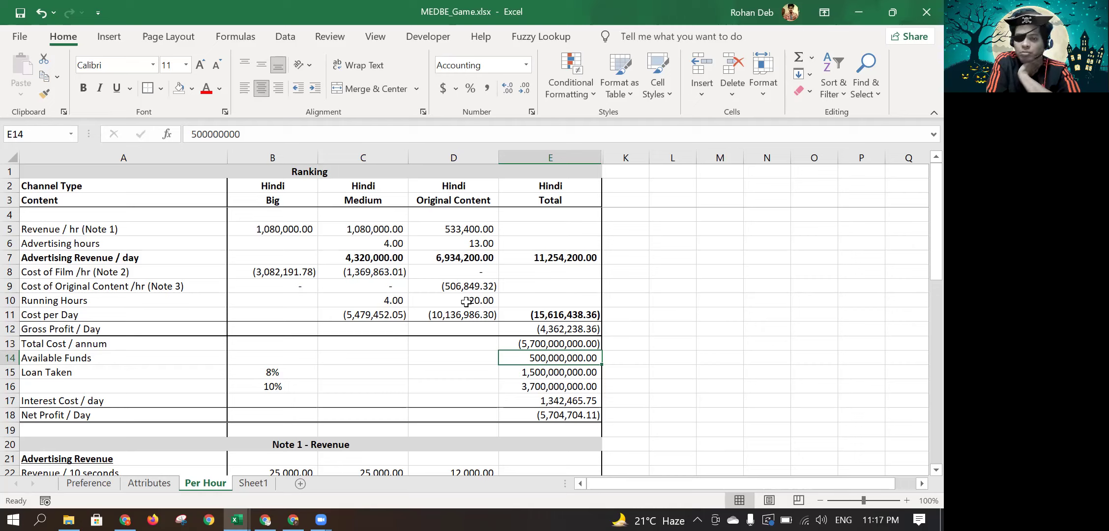
pyautogui.press('Down')
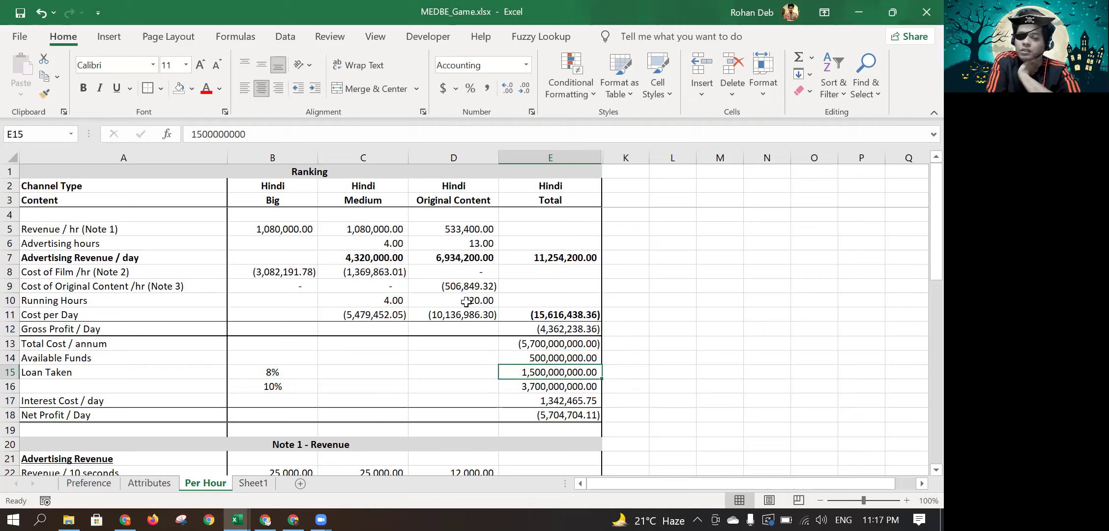
pyautogui.press('Up')
pyautogui.press('Down')
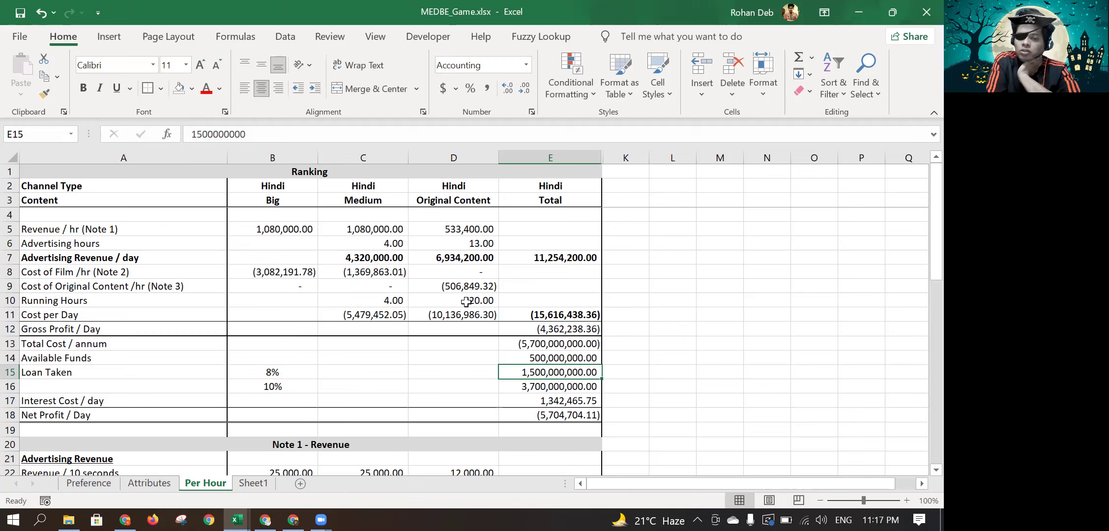
pyautogui.press('Down')
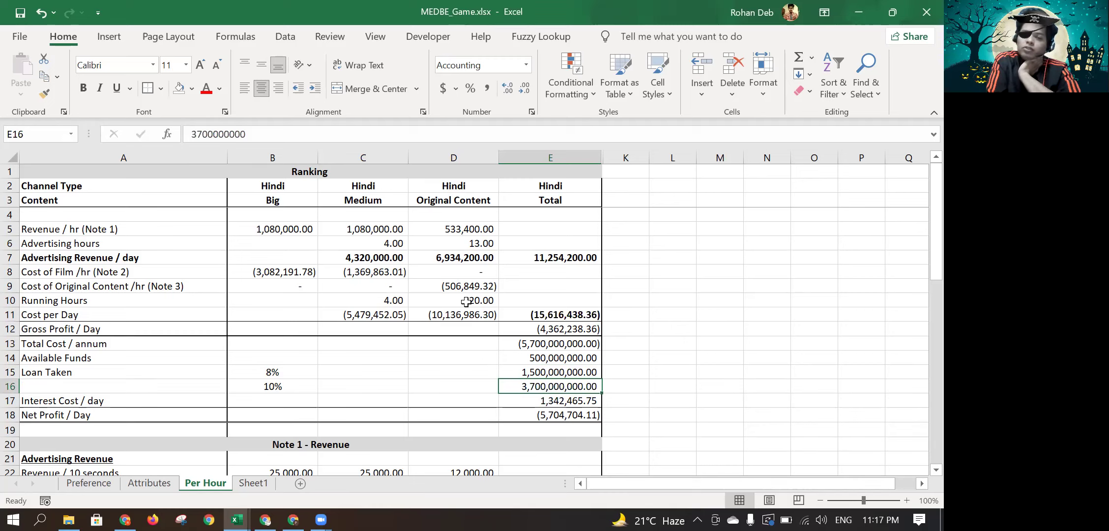
pyautogui.hotkey('shift', 'Up')
pyautogui.hotkey('shift', 'Up')
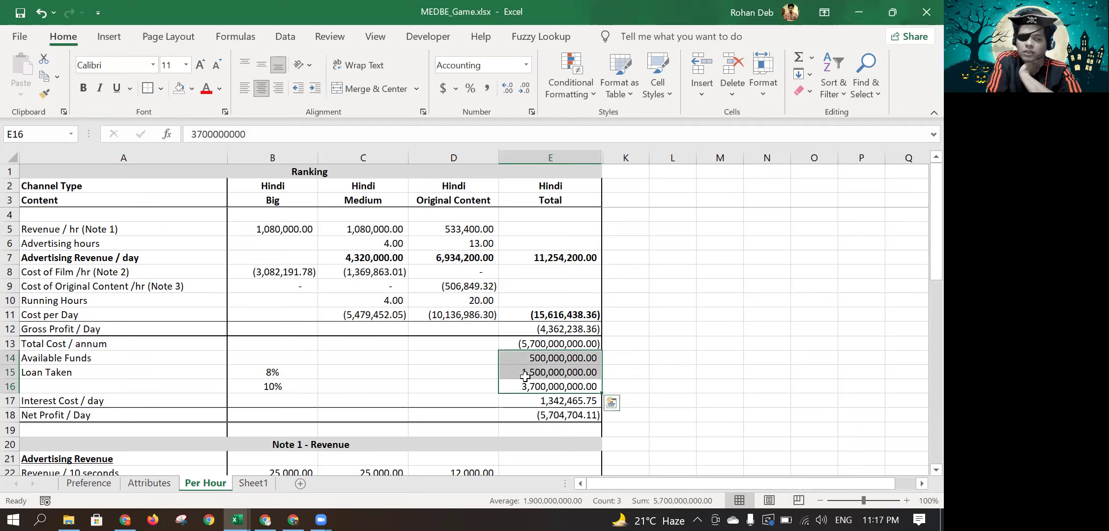
# Examine the Hindi Interest Cost / day formula in E17 and the Net Profit / Day formula in E18.
pyautogui.press('Down')
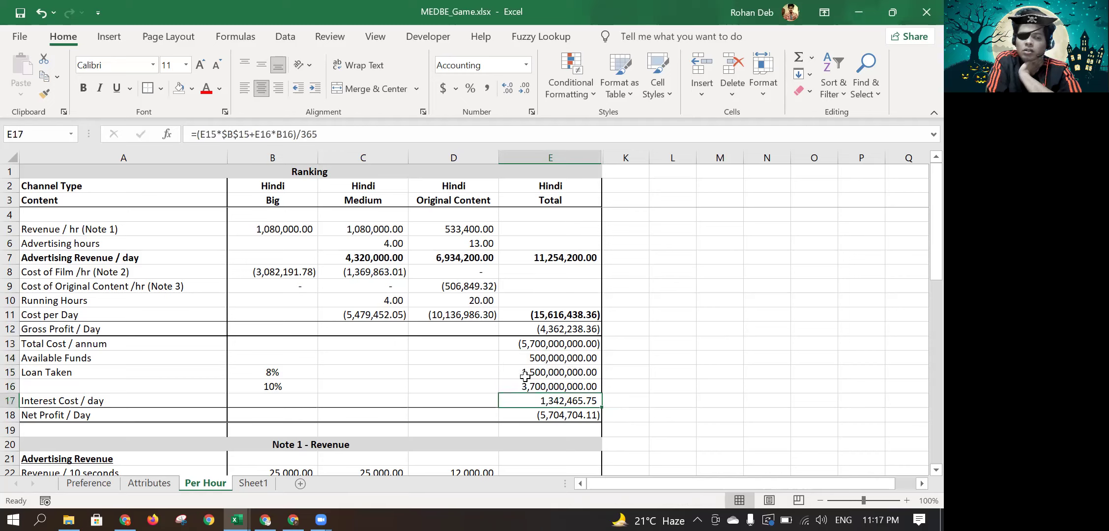
pyautogui.press('Up')
pyautogui.press('Down')
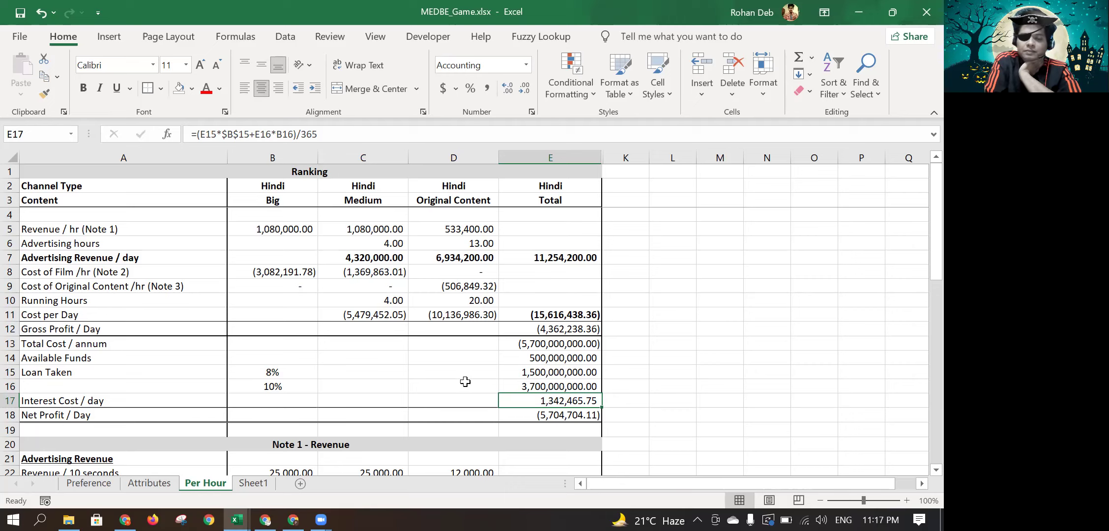
pyautogui.click(549, 411)
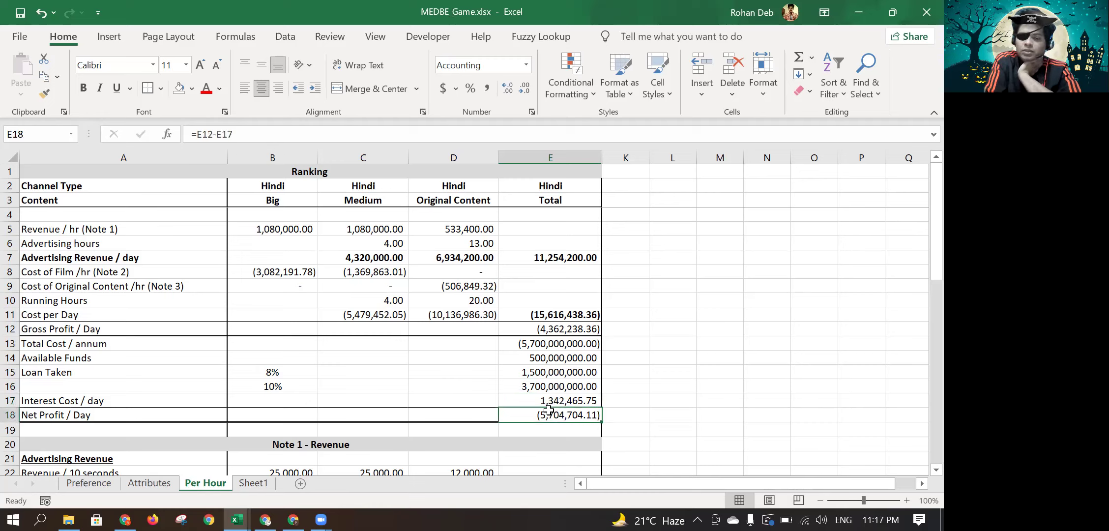
# Go back over the Hindi Total figures between Gross Profit / Day and Net Profit / Day in column E.
pyautogui.press('Up')
pyautogui.press('Up')
pyautogui.press('Up')
pyautogui.press('Up')
pyautogui.press('Up')
pyautogui.press('Up')
pyautogui.press('Up')
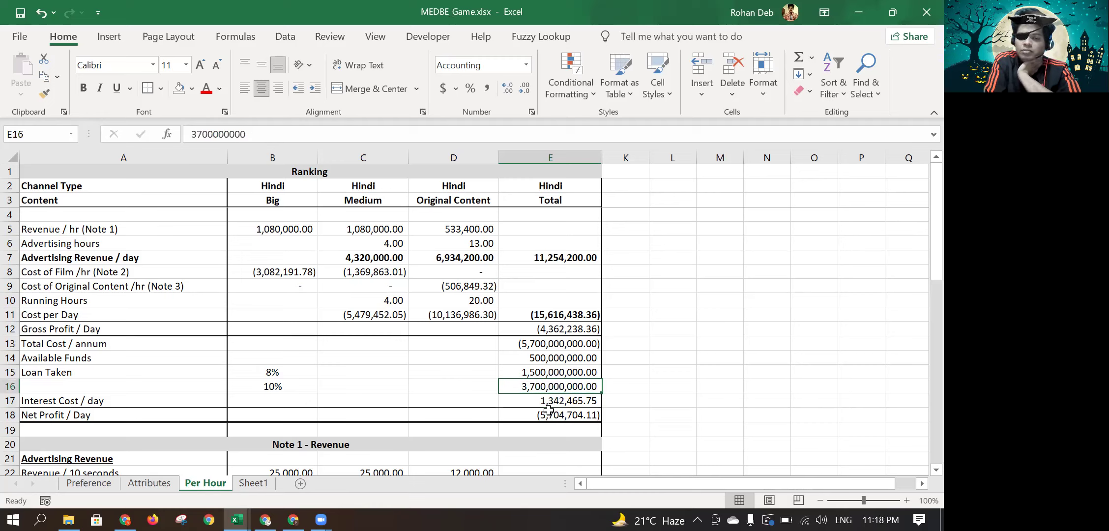
pyautogui.press('Down')
pyautogui.press('Down')
pyautogui.press('Down')
pyautogui.press('Down')
pyautogui.press('Down')
pyautogui.press('Down')
pyautogui.press('Down')
pyautogui.press('Down')
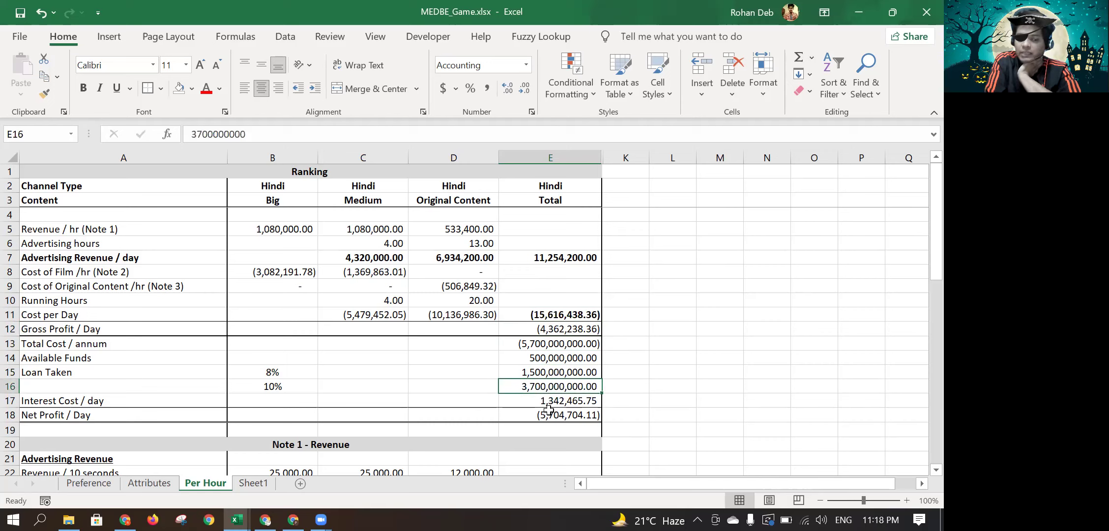
pyautogui.press('Down')
pyautogui.press('Down')
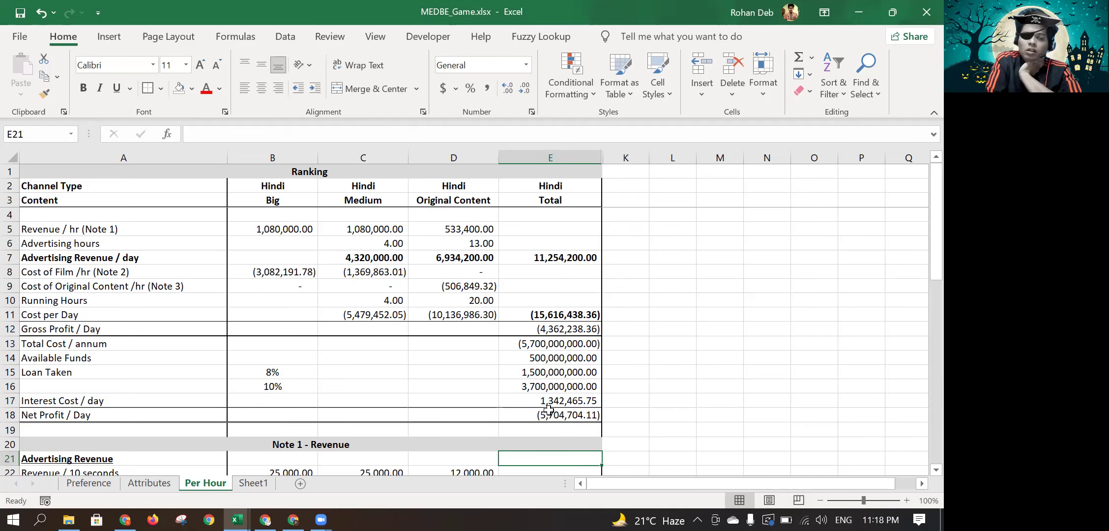
# Unhide the Regional and Speciality columns between columns E and K.
pyautogui.scroll(-1, 549, 409)
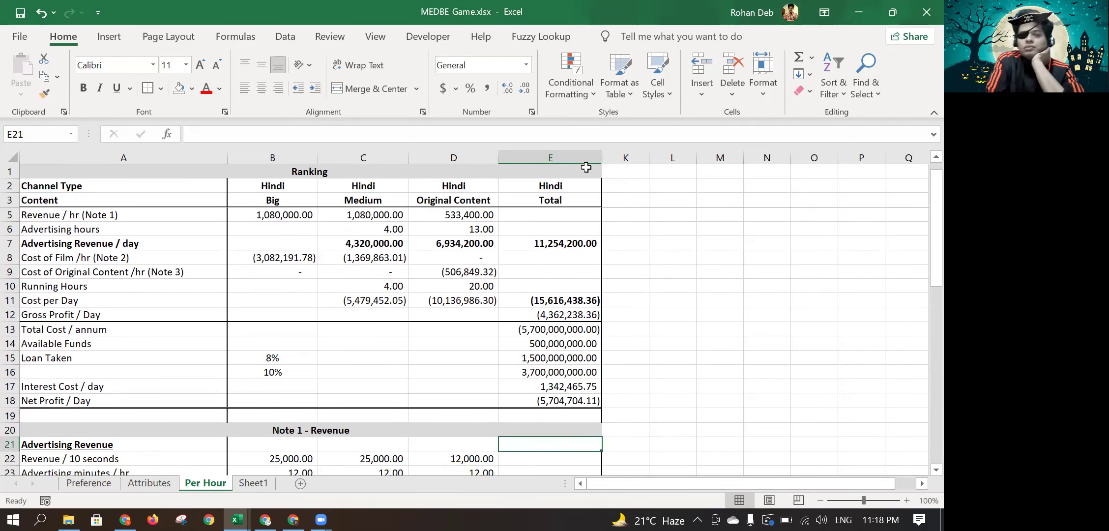
pyautogui.moveTo(576, 156); pyautogui.dragTo(623, 148)
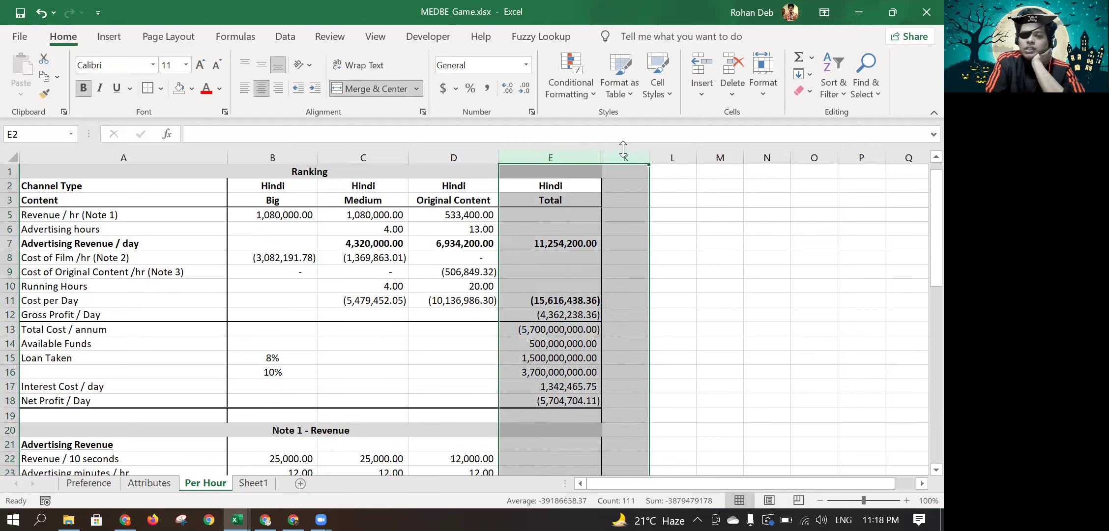
pyautogui.rightClick(603, 157)
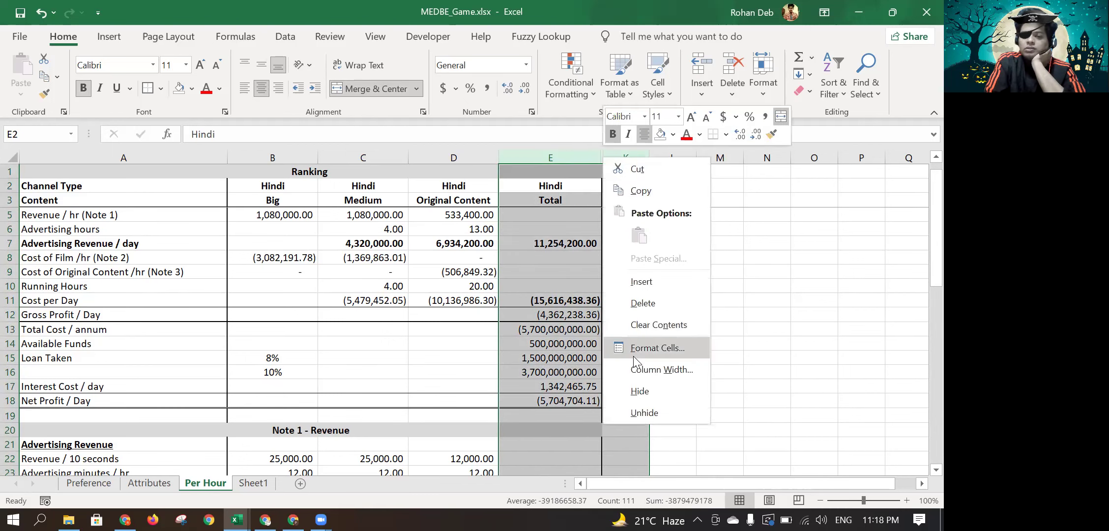
pyautogui.click(640, 412)
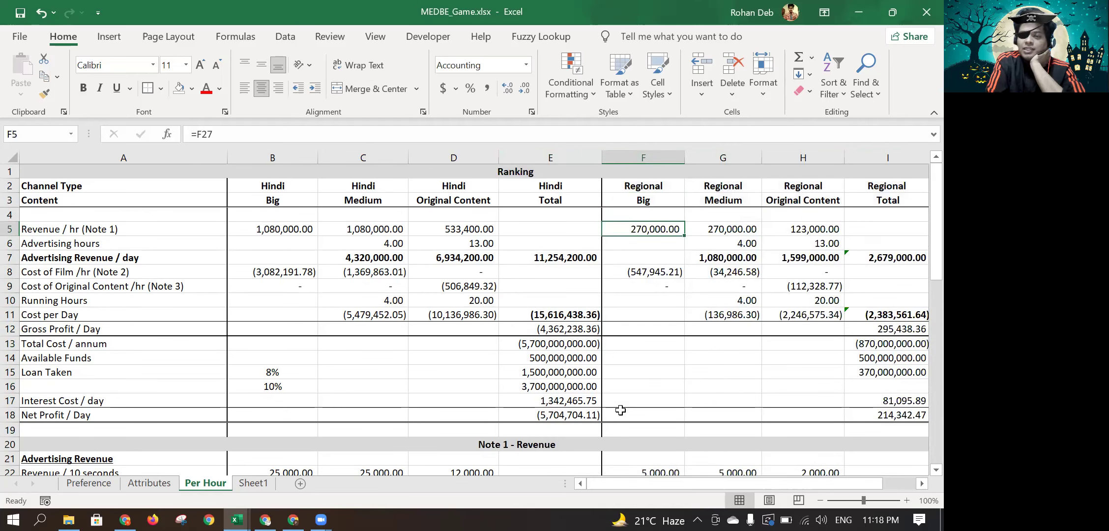
# Compare Net Profit / Day for the Regional Total in I18 and Speciality Original Content in J18.
pyautogui.click(621, 409)
pyautogui.press('Down')
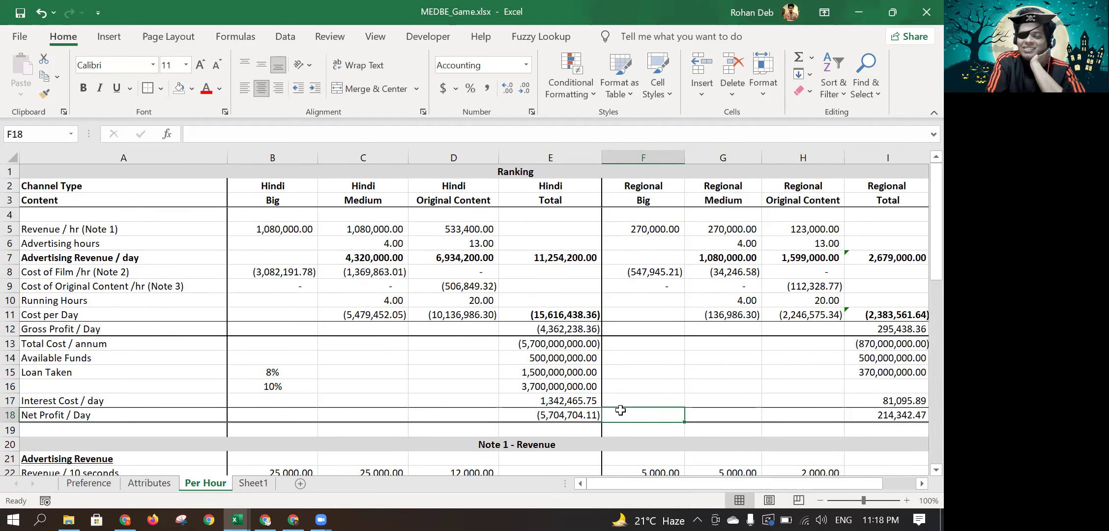
pyautogui.press('Right')
pyautogui.press('Right')
pyautogui.press('Right')
pyautogui.press('Right')
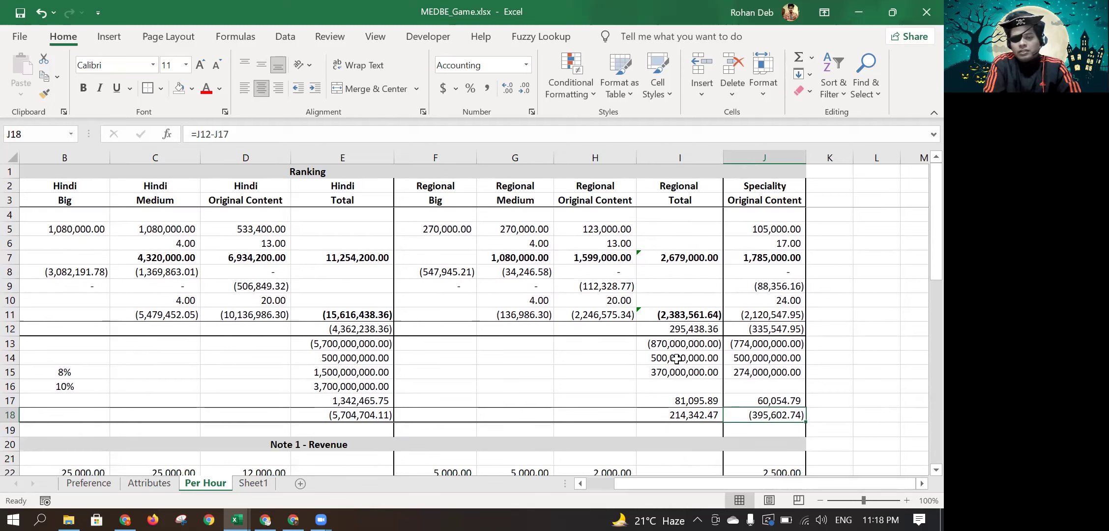
pyautogui.click(675, 415)
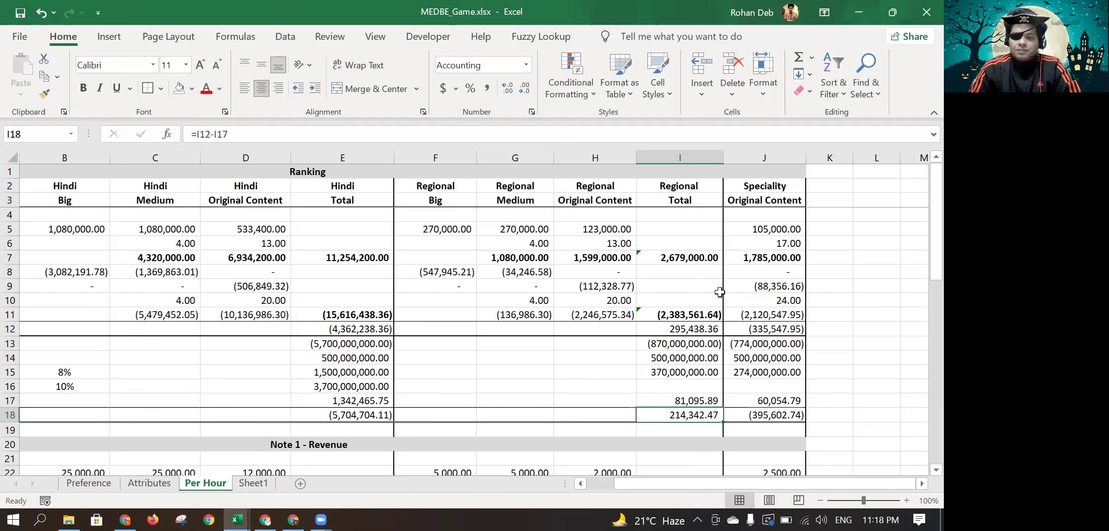
# Change the Speciality running hours formula in J46 under Note 3 to =365*24, removing the G35 deduction.
pyautogui.scroll(-2, 743, 305)
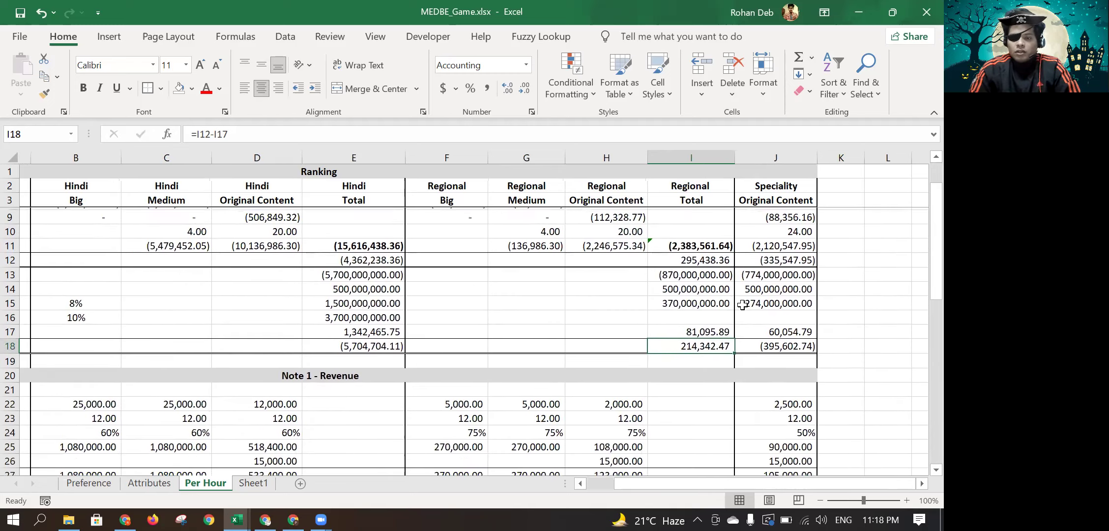
pyautogui.scroll(2, 743, 305)
pyautogui.scroll(-6, 743, 305)
pyautogui.scroll(-4, 743, 305)
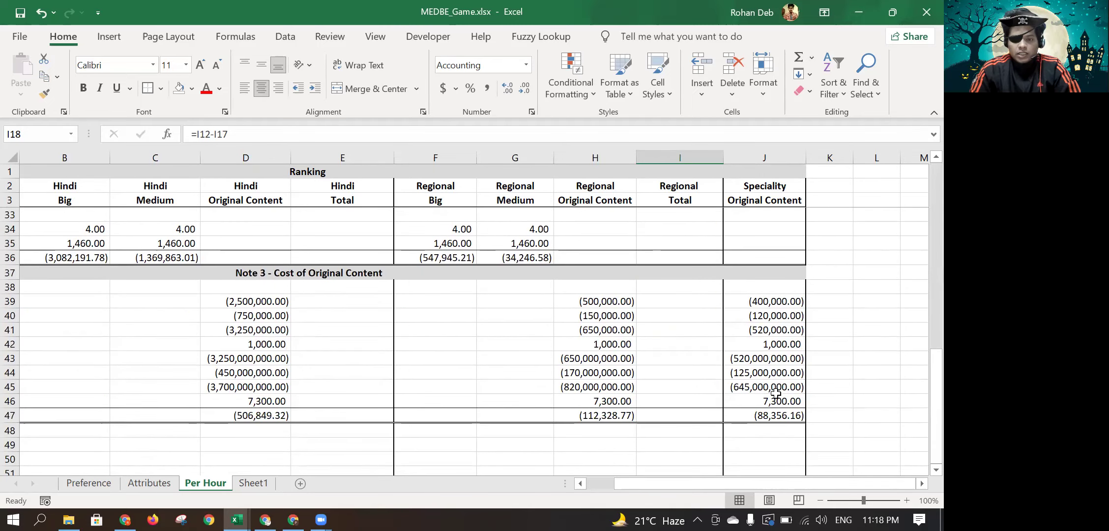
pyautogui.click(775, 401)
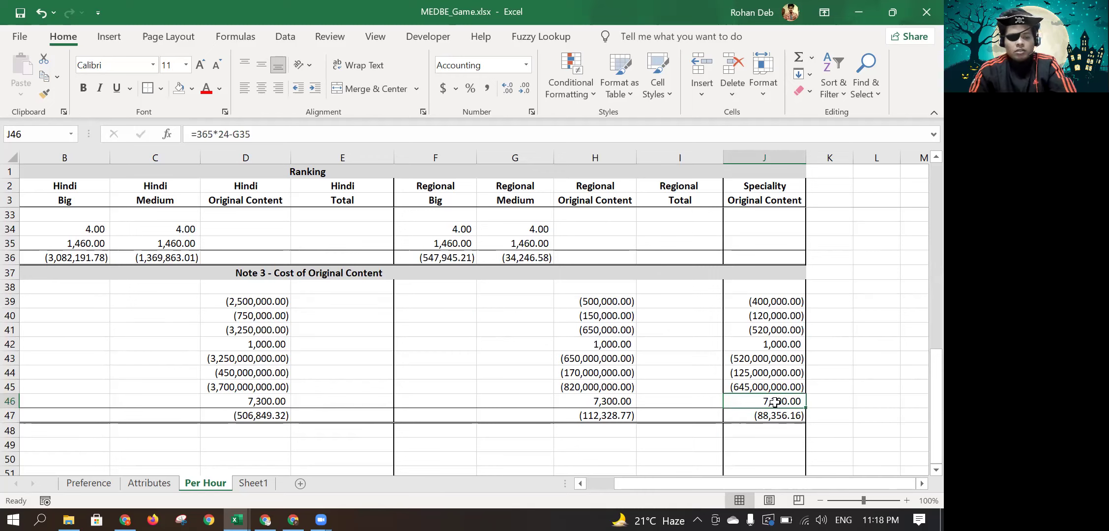
pyautogui.doubleClick(774, 402)
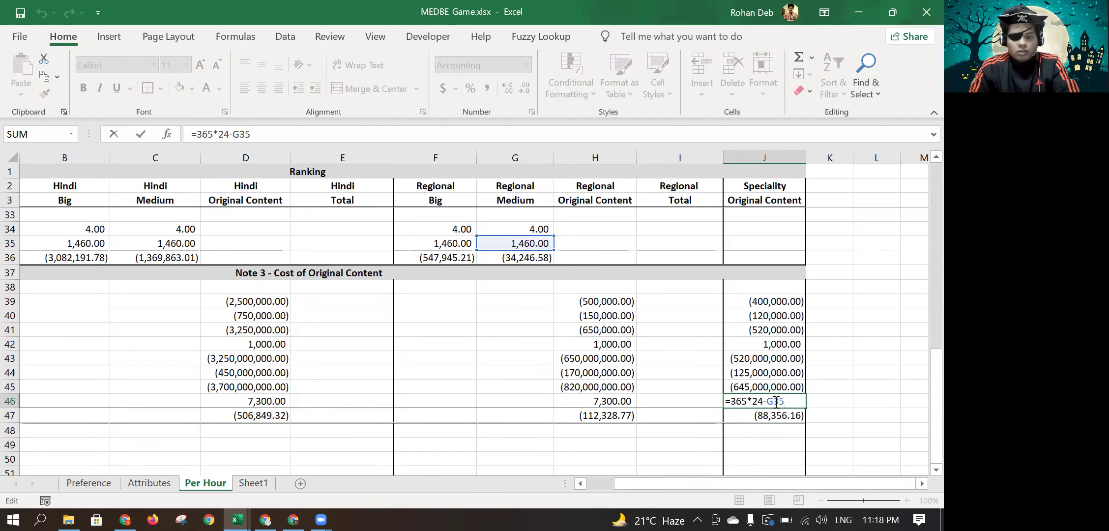
pyautogui.press('BackSpace')
pyautogui.press('BackSpace')
pyautogui.press('BackSpace')
pyautogui.press('BackSpace')
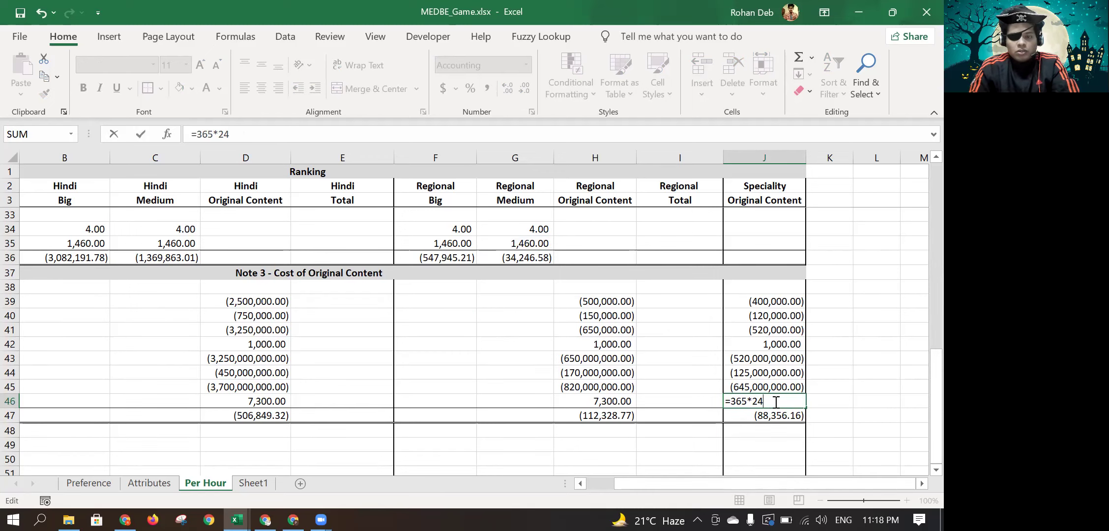
pyautogui.press('Return')
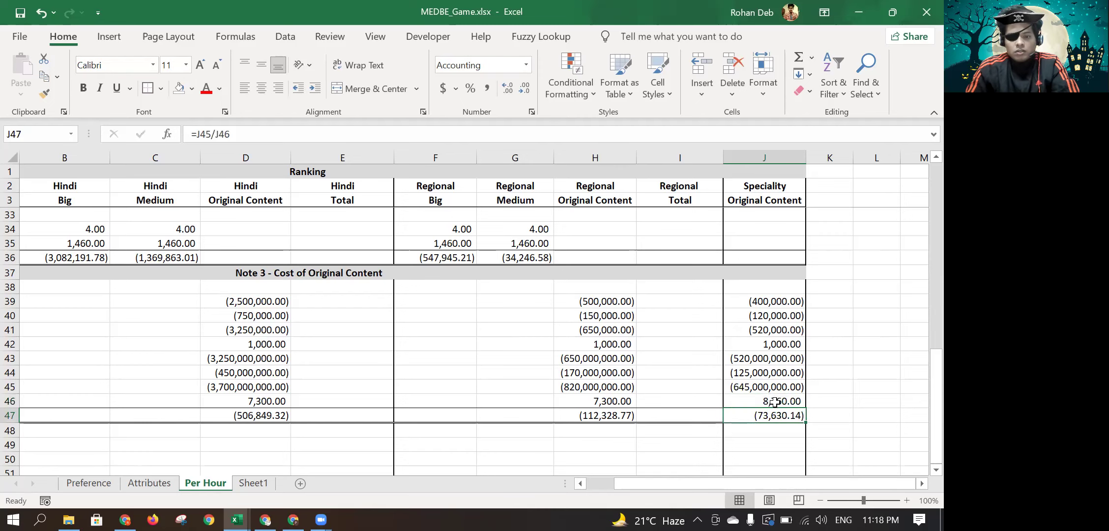
# Return to the Ranking summary and zoom out so the Hindi, Regional and Speciality columns can be compared together.
pyautogui.scroll(10, 775, 402)
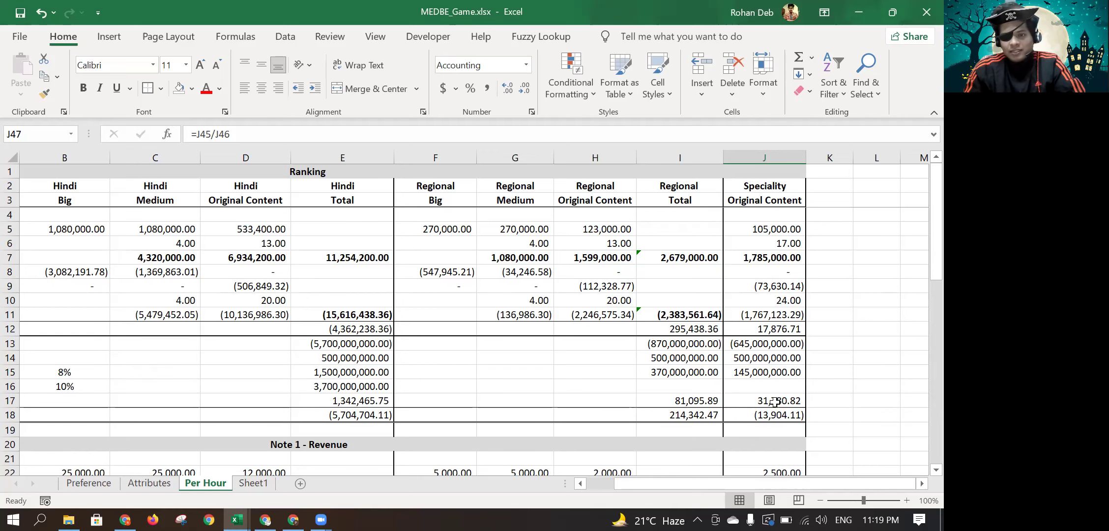
pyautogui.hscroll(-5, 775, 403)
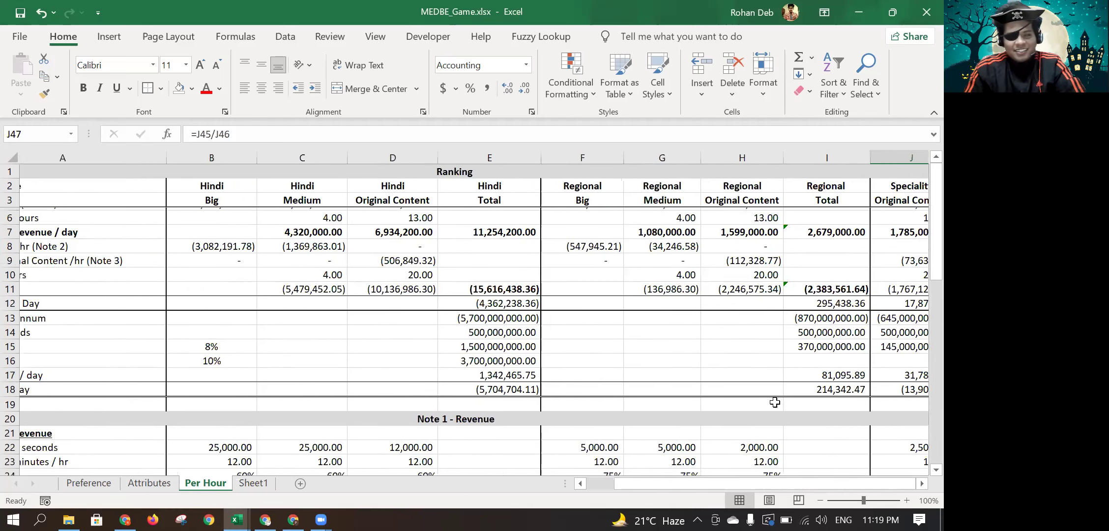
pyautogui.scroll(-1, 775, 402)
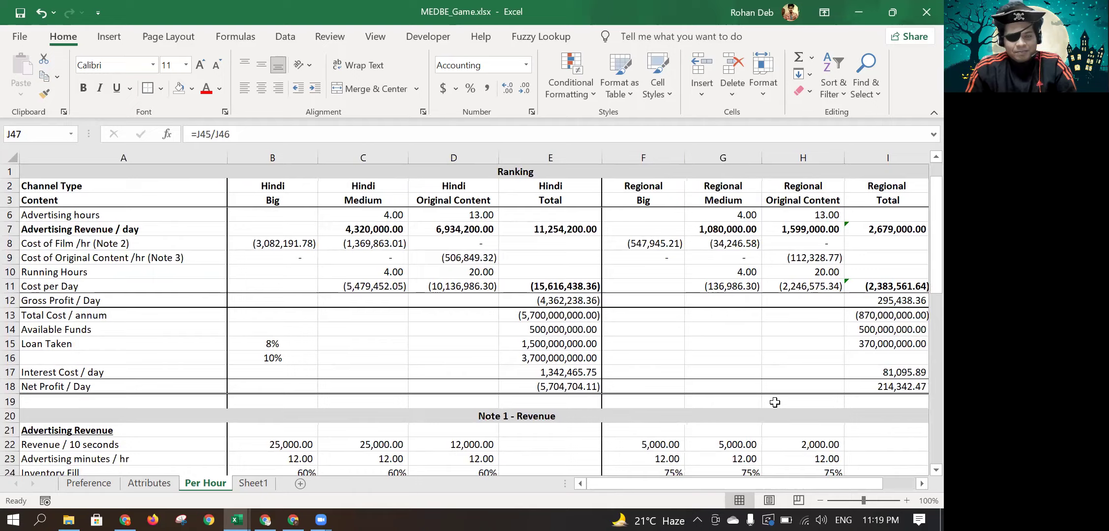
pyautogui.scroll(-3, 775, 403)
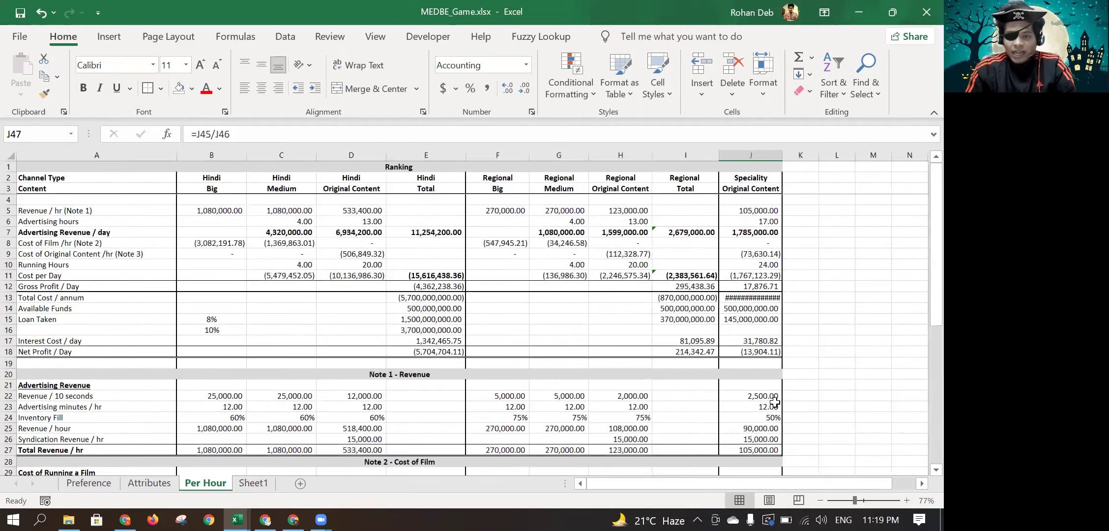
pyautogui.scroll(2, 775, 403)
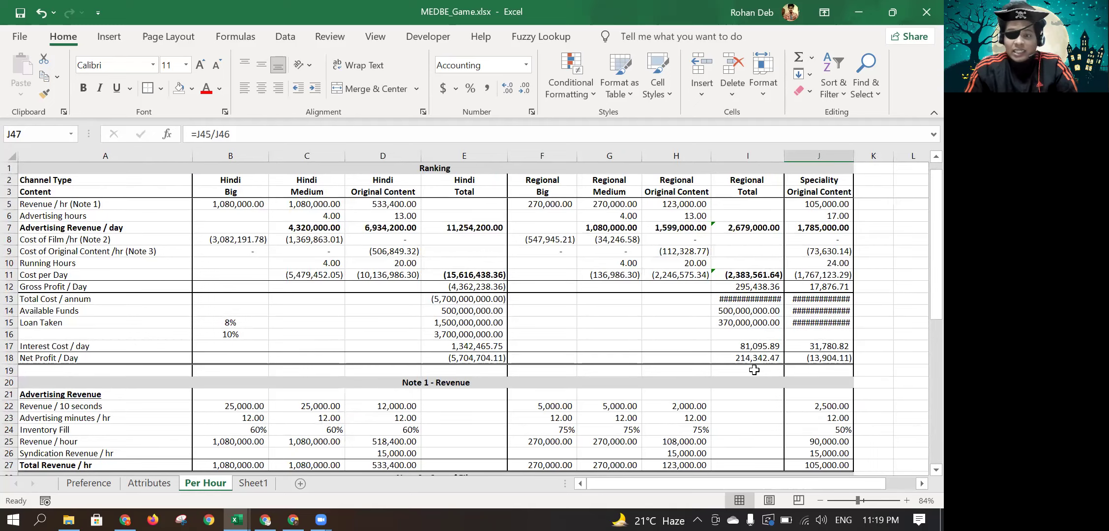
pyautogui.scroll(3, 754, 370)
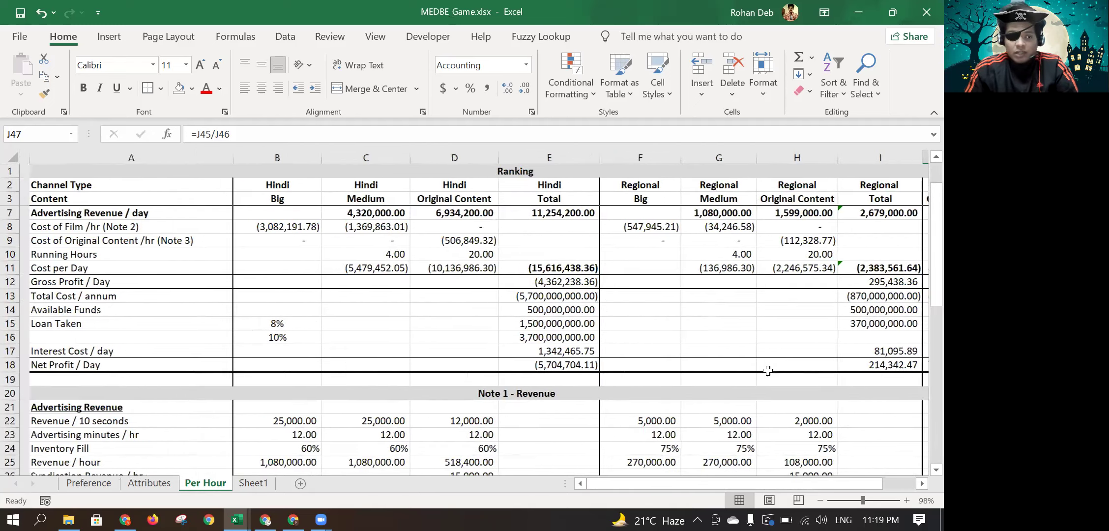
pyautogui.scroll(-3, 768, 370)
pyautogui.scroll(3, 768, 370)
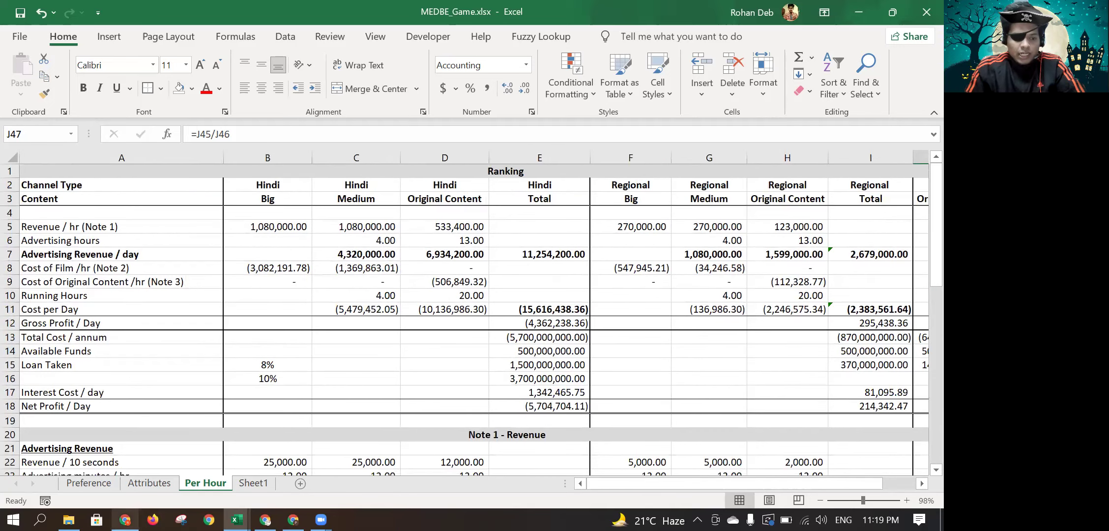
# Switch to Chrome and bring up the assumptions and channel table on the TV Working sheet of the MEDBE team 2 spreadsheet.
pyautogui.click(125, 519)
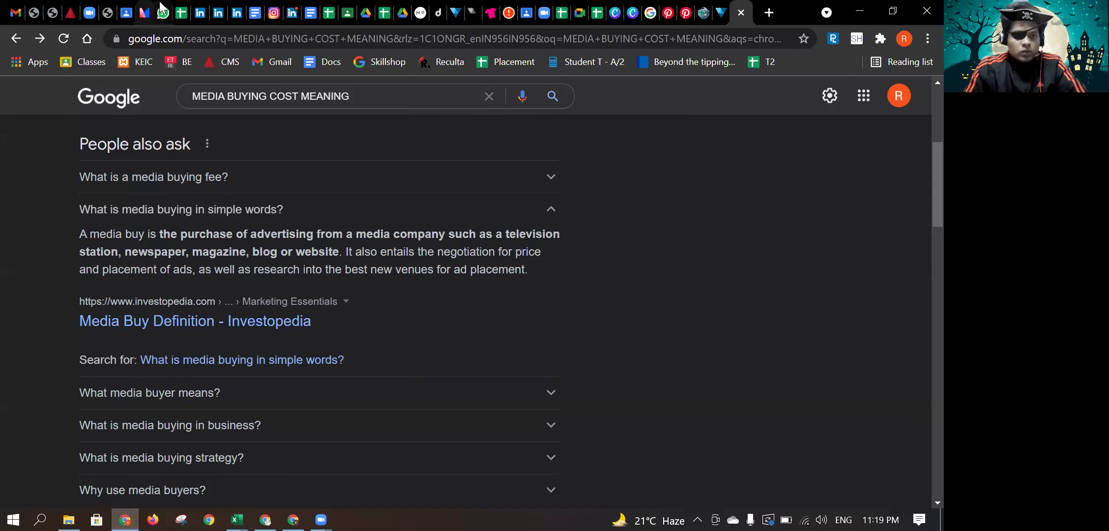
pyautogui.click(183, 9)
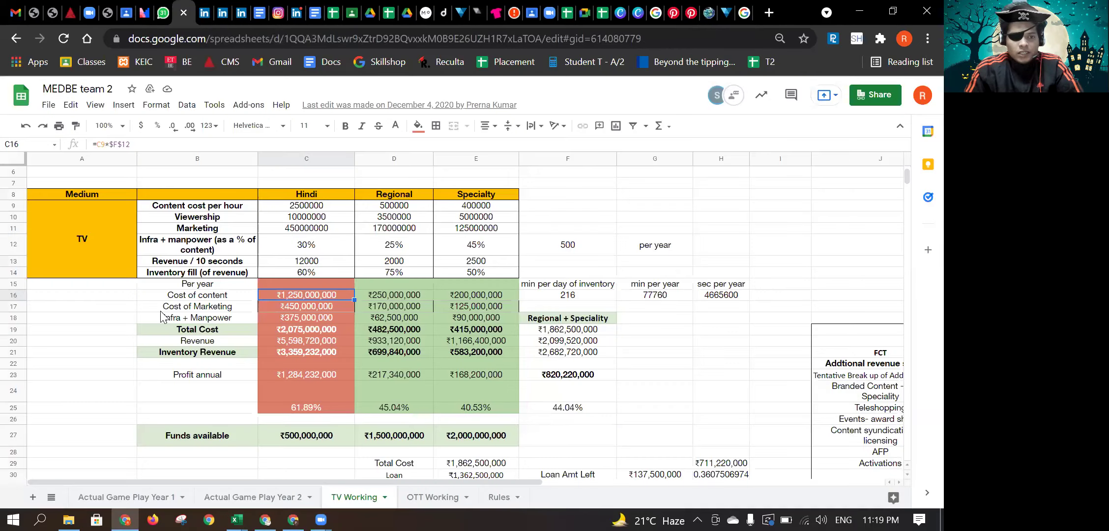
pyautogui.scroll(-1, 161, 315)
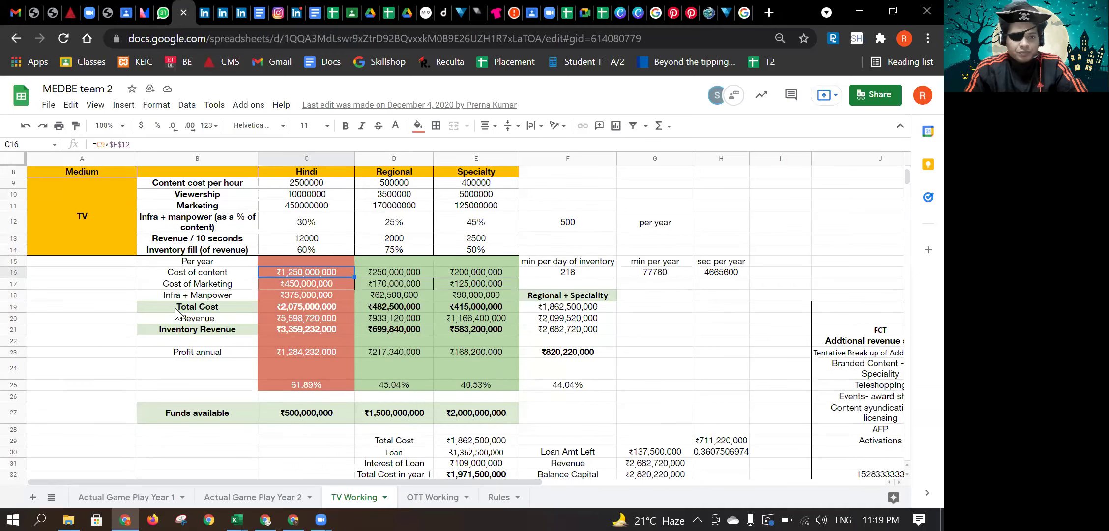
pyautogui.scroll(3, 294, 271)
pyautogui.hscroll(2, 294, 271)
pyautogui.hscroll(-2, 294, 271)
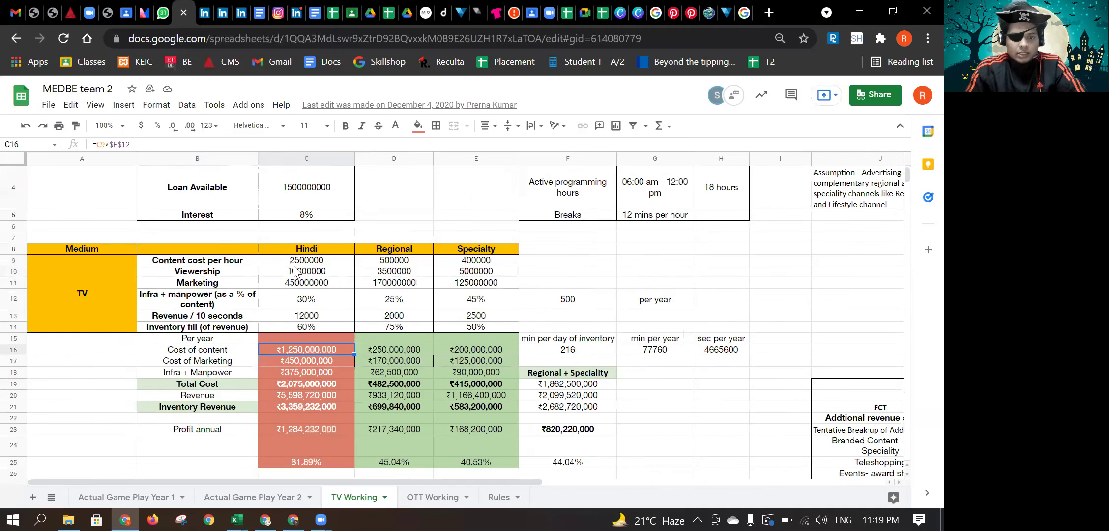
pyautogui.scroll(3, 294, 271)
pyautogui.hscroll(2, 294, 271)
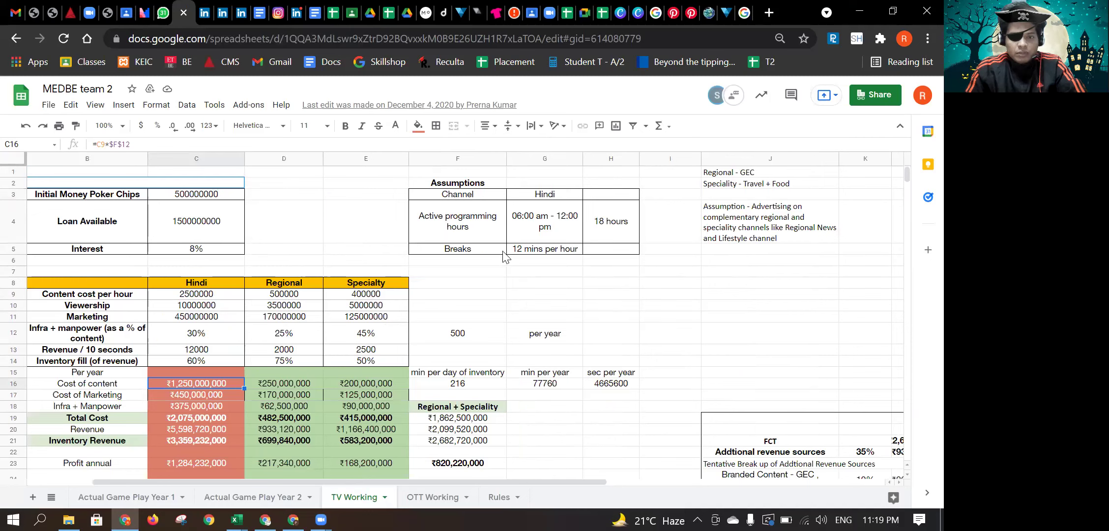
# Examine the active programming hours in H4 and the hourly break assumption in G5.
pyautogui.click(608, 238)
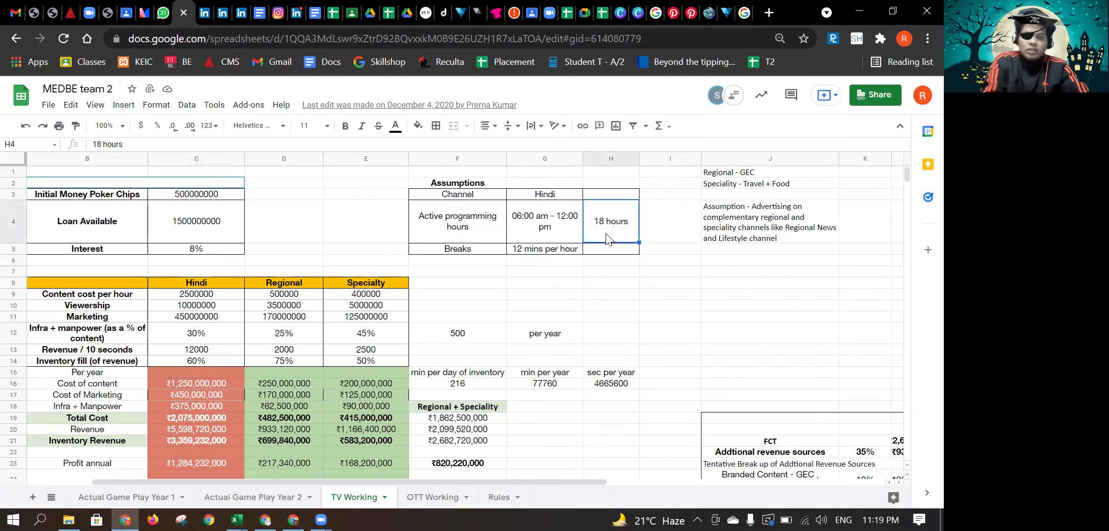
pyautogui.press('Left')
pyautogui.press('Down')
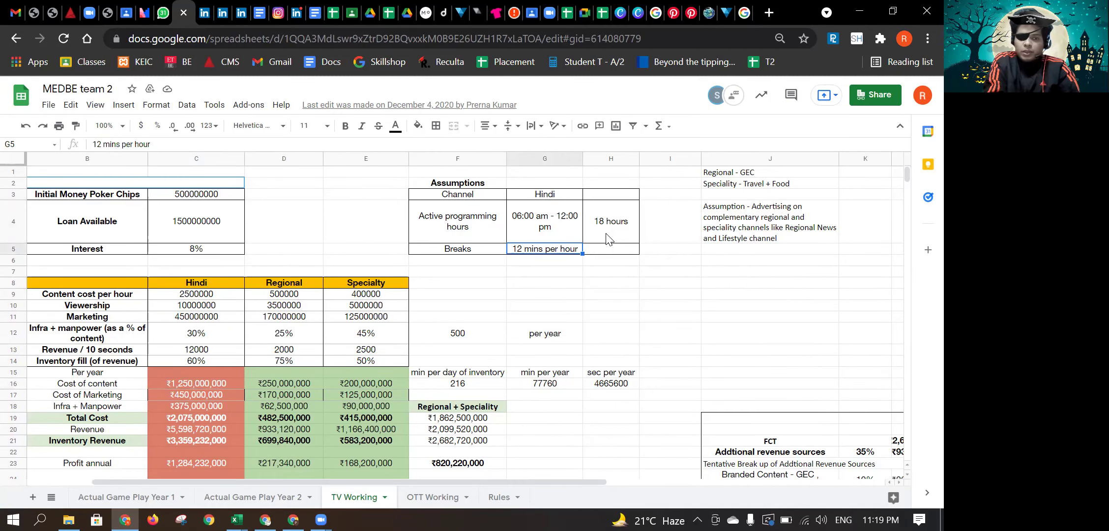
pyautogui.press('Down')
pyautogui.press('Down')
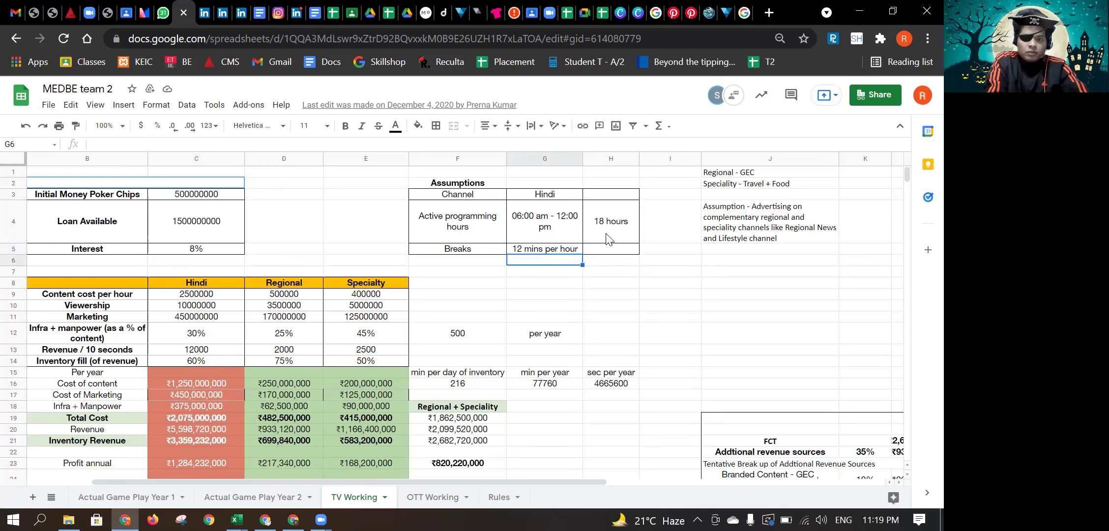
# Inspect the yearly content hours in F12 and the formula for daily inventory minutes in F16.
pyautogui.press('Left')
pyautogui.press('Down')
pyautogui.press('Down')
pyautogui.press('Down')
pyautogui.press('Down')
pyautogui.press('Down')
pyautogui.press('Down')
pyautogui.press('Down')
pyautogui.press('Down')
pyautogui.press('Down')
pyautogui.press('Down')
pyautogui.press('Down')
pyautogui.press('Down')
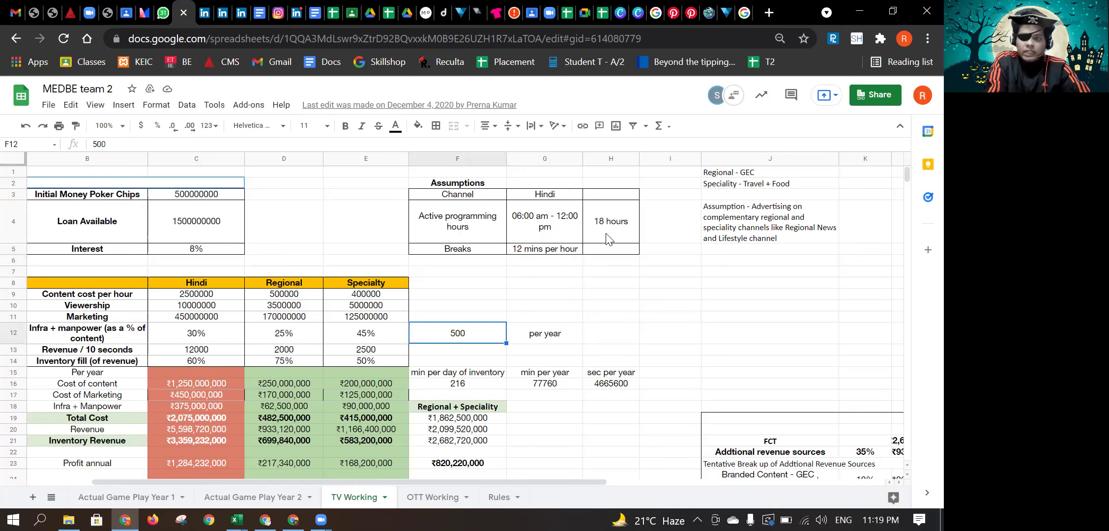
pyautogui.press('Up')
pyautogui.press('Up')
pyautogui.press('Up')
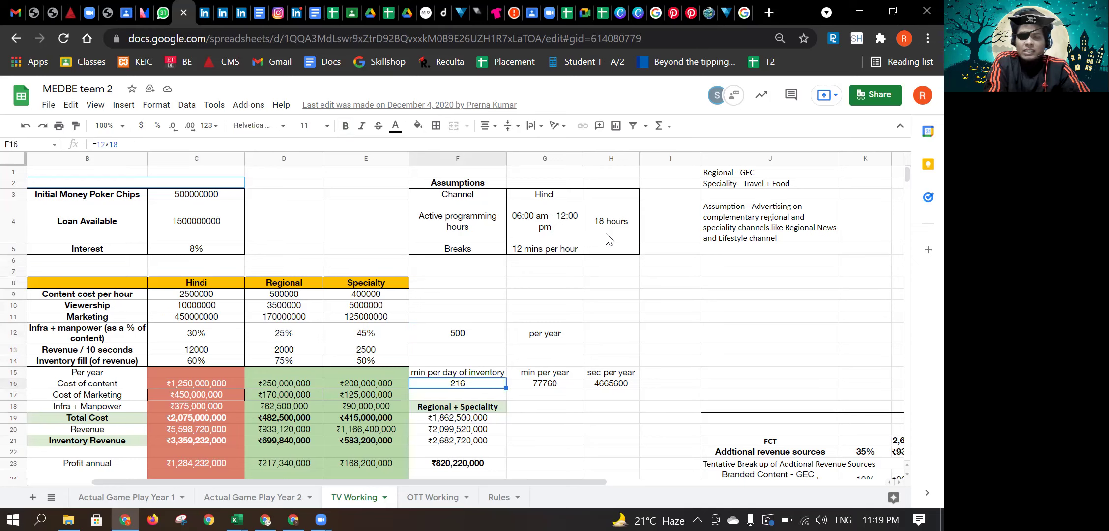
# Relate the Cost of Marketing row in the yearly calculation to the Marketing input row of the channel table.
pyautogui.press('Down')
pyautogui.press('Left')
pyautogui.press('Left')
pyautogui.press('Left')
pyautogui.press('Left')
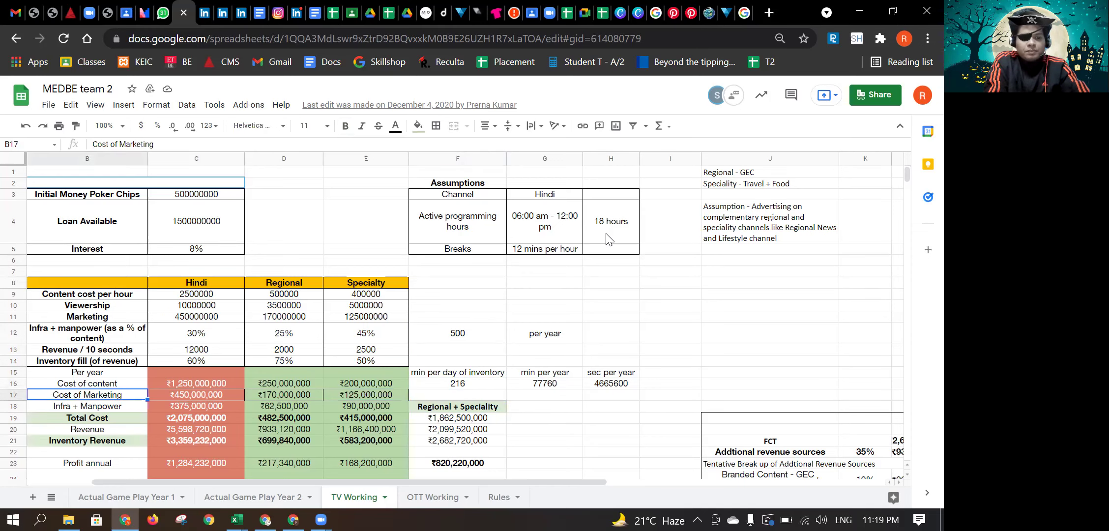
pyautogui.press('Left')
pyautogui.press('Up')
pyautogui.press('Up')
pyautogui.press('Up')
pyautogui.press('Up')
pyautogui.press('Right')
pyautogui.press('Down')
pyautogui.press('Down')
pyautogui.press('Down')
pyautogui.press('Down')
pyautogui.press('Down')
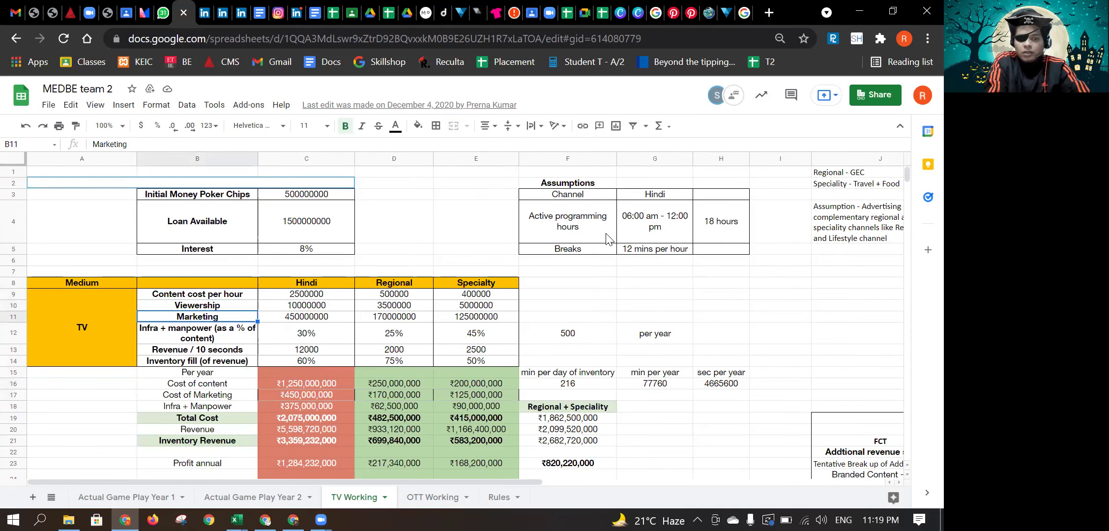
# Go through the yearly calculation rows in column B, from the cost items through Total Cost and Inventory Revenue to Profit annual.
pyautogui.press('Down')
pyautogui.press('Down')
pyautogui.press('Up')
pyautogui.press('Down')
pyautogui.press('Down')
pyautogui.press('Down')
pyautogui.press('Down')
pyautogui.press('Down')
pyautogui.press('Down')
pyautogui.press('Down')
pyautogui.press('Down')
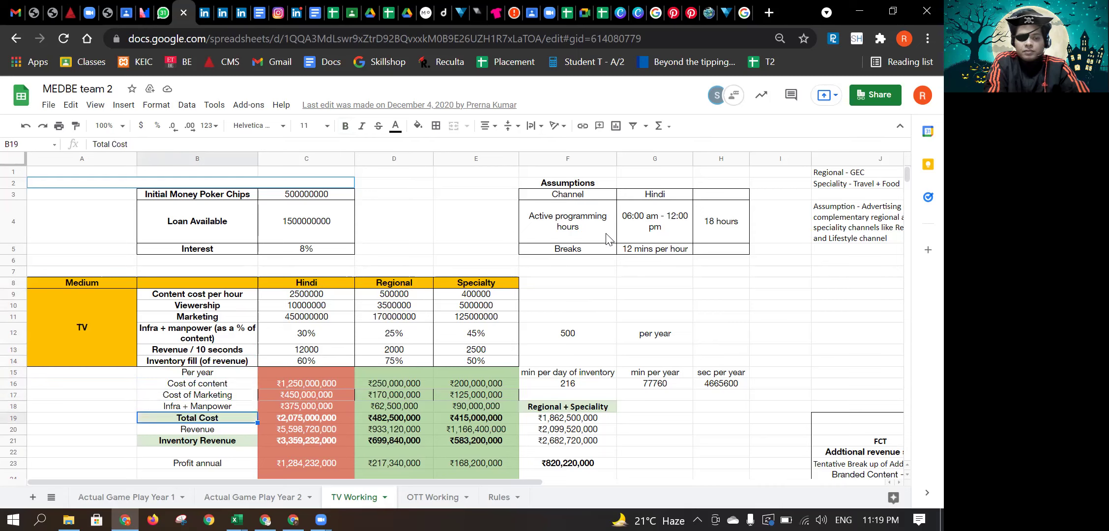
pyautogui.press('Down')
pyautogui.press('Down')
pyautogui.press('Down')
pyautogui.press('Up')
pyautogui.press('Up')
pyautogui.press('Up')
pyautogui.press('Up')
pyautogui.press('Up')
pyautogui.press('Up')
pyautogui.press('Up')
pyautogui.press('Up')
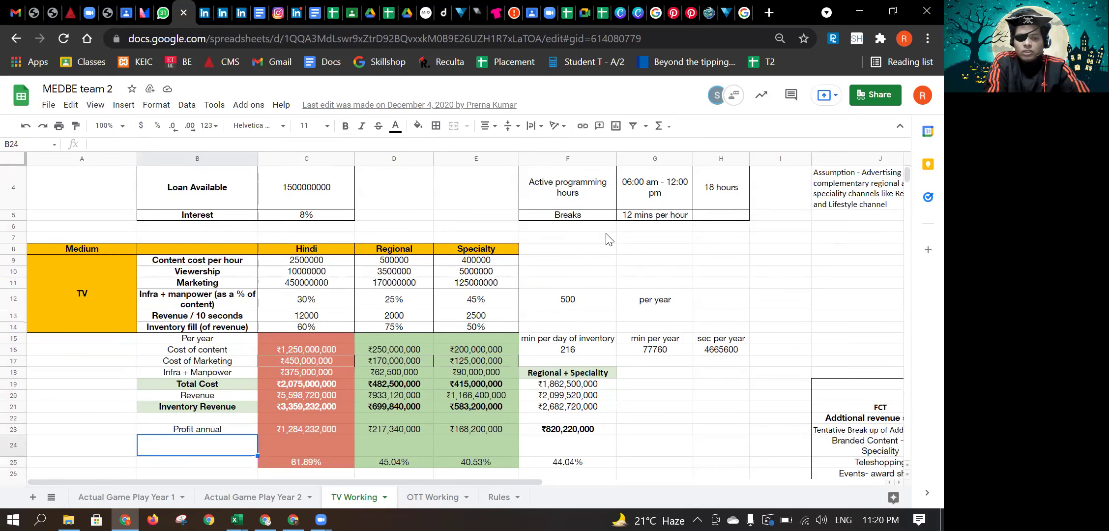
# Inspect the Hindi column formulas from Cost of content in C16 through Infra + Manpower to the profit percentage in C25.
pyautogui.press('Up')
pyautogui.press('Right')
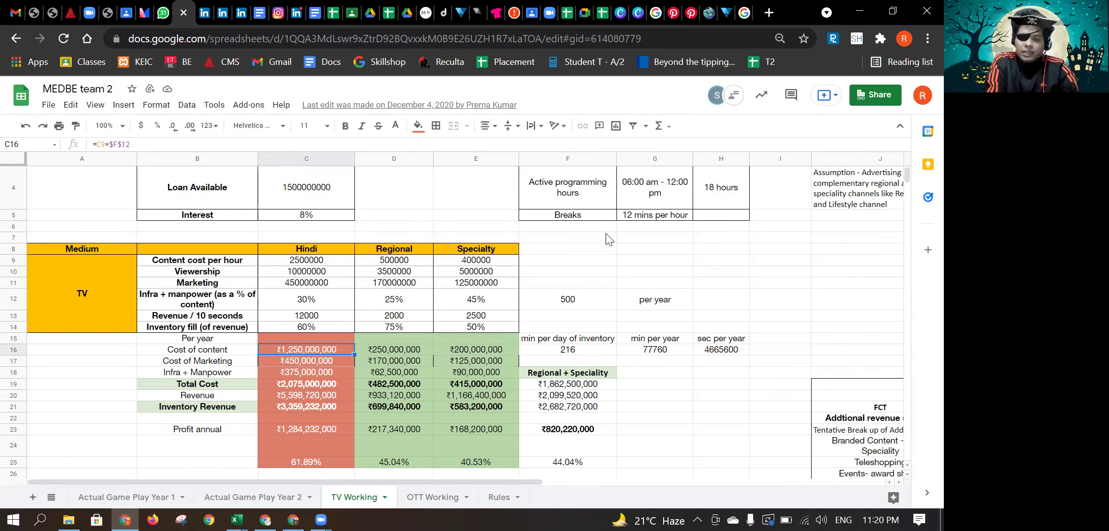
pyautogui.press('Down')
pyautogui.press('Down')
pyautogui.press('Down')
pyautogui.press('Down')
pyautogui.press('Down')
pyautogui.press('Down')
pyautogui.press('Down')
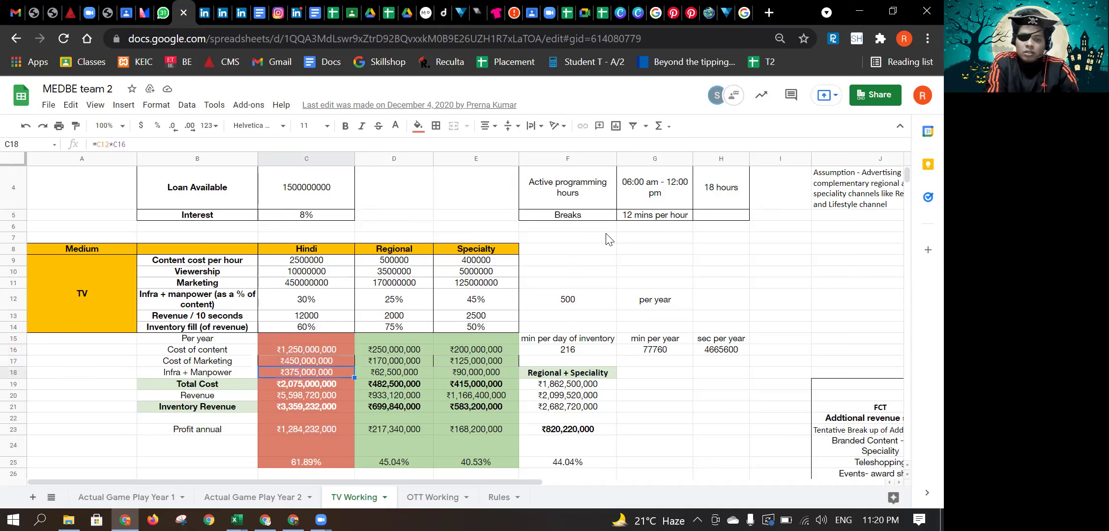
pyautogui.press('Down')
pyautogui.press('Down')
pyautogui.press('Down')
pyautogui.press('Up')
pyautogui.press('Up')
pyautogui.press('Up')
pyautogui.press('Up')
pyautogui.press('Down')
pyautogui.press('Down')
pyautogui.press('Down')
pyautogui.press('Down')
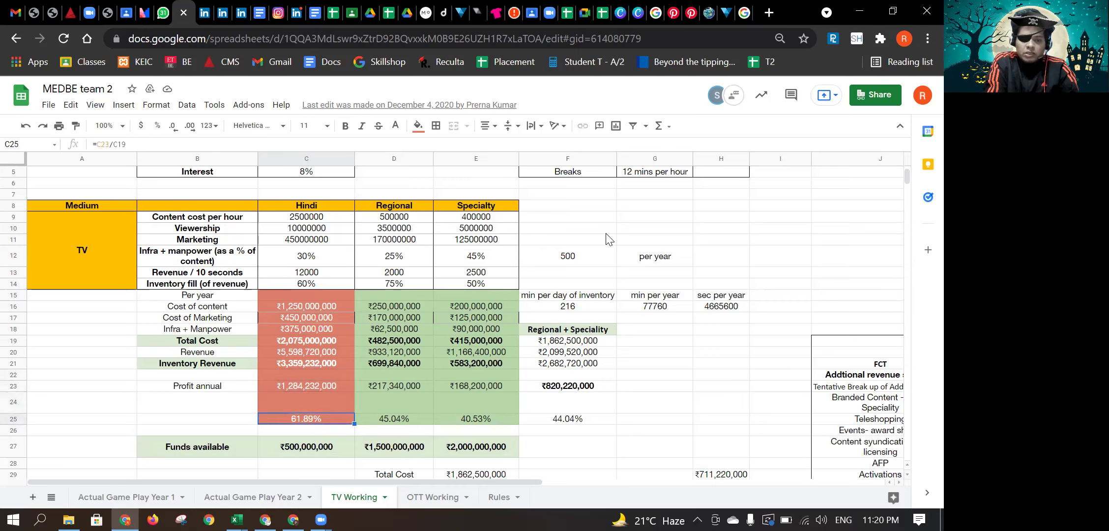
pyautogui.press('Up')
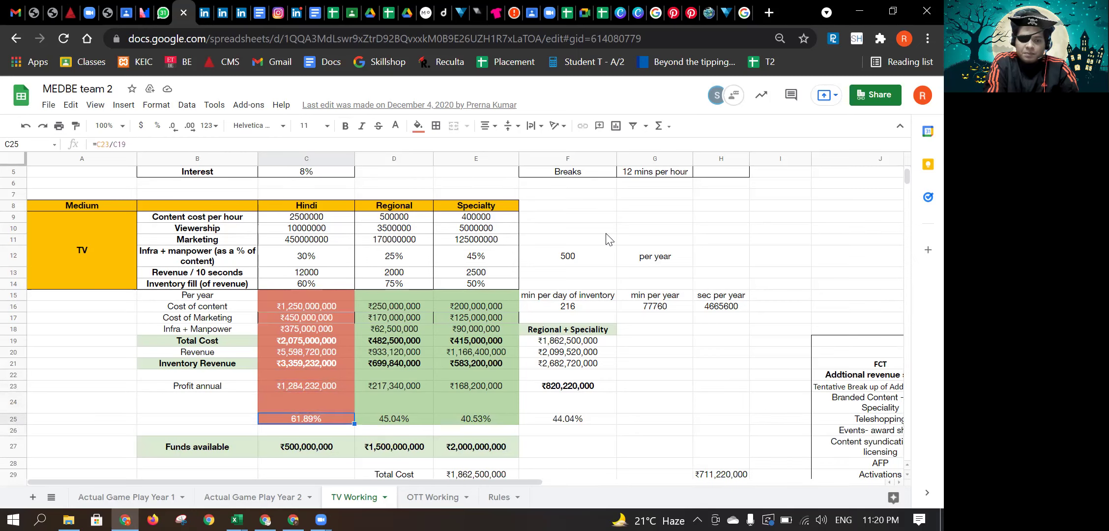
# Check how the year 1 Loan in E30 and Interest of Loan in E31 are calculated below the funds available.
pyautogui.press('Down')
pyautogui.press('Down')
pyautogui.press('Down')
pyautogui.press('Down')
pyautogui.press('Right')
pyautogui.press('Down')
pyautogui.press('Down')
pyautogui.press('Right')
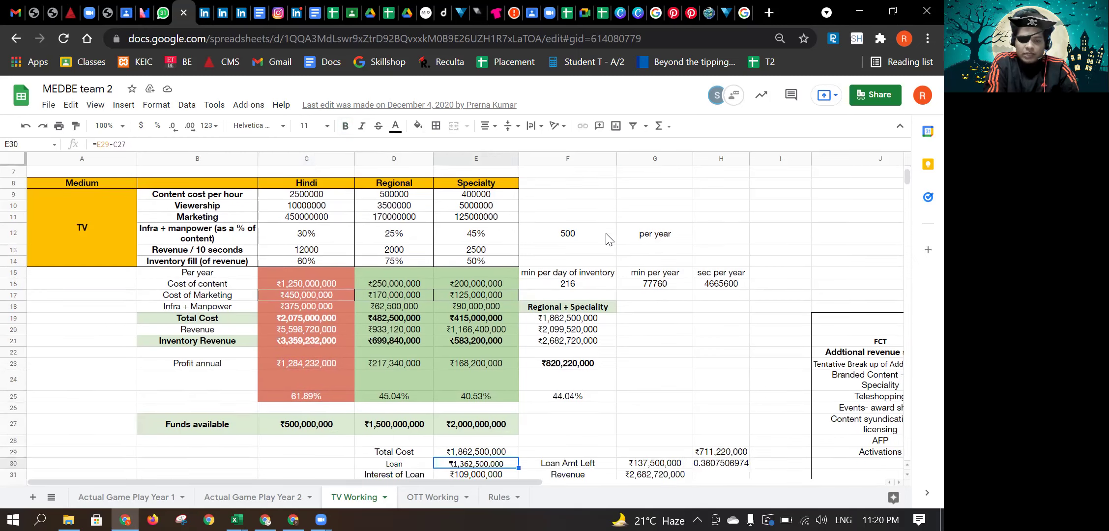
pyautogui.press('Right')
pyautogui.press('Right')
pyautogui.press('Left')
pyautogui.press('Left')
pyautogui.press('Up')
pyautogui.press('Left')
pyautogui.press('Up')
pyautogui.press('Down')
pyautogui.press('Down')
pyautogui.press('Right')
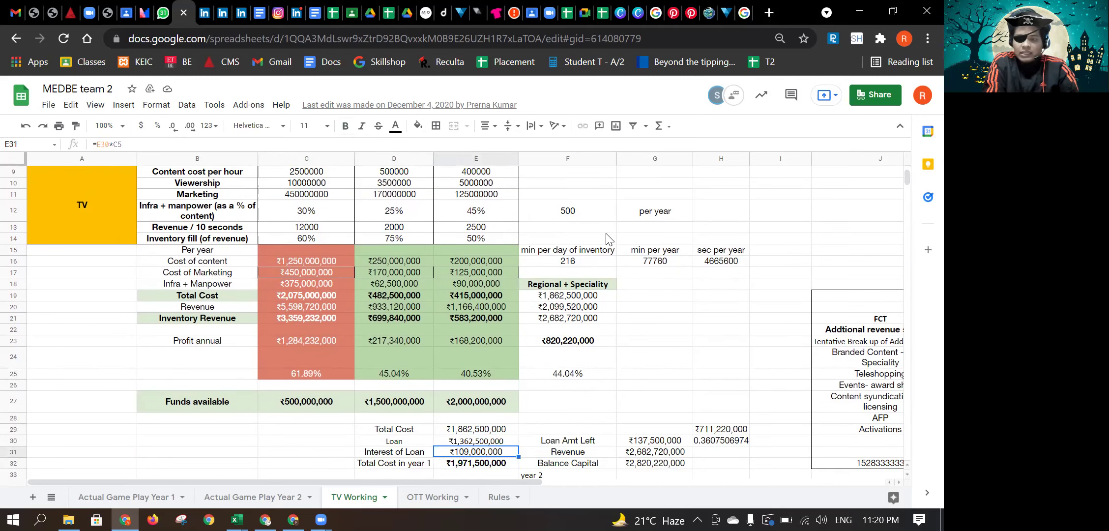
# Examine the year 2 cost block down to Total Cost of year 2 and the adjacent funds available at the beginning of year 2.
pyautogui.press('Right')
pyautogui.press('Right')
pyautogui.press('Down')
pyautogui.press('Down')
pyautogui.press('Down')
pyautogui.press('Down')
pyautogui.press('Down')
pyautogui.press('Down')
pyautogui.press('Left')
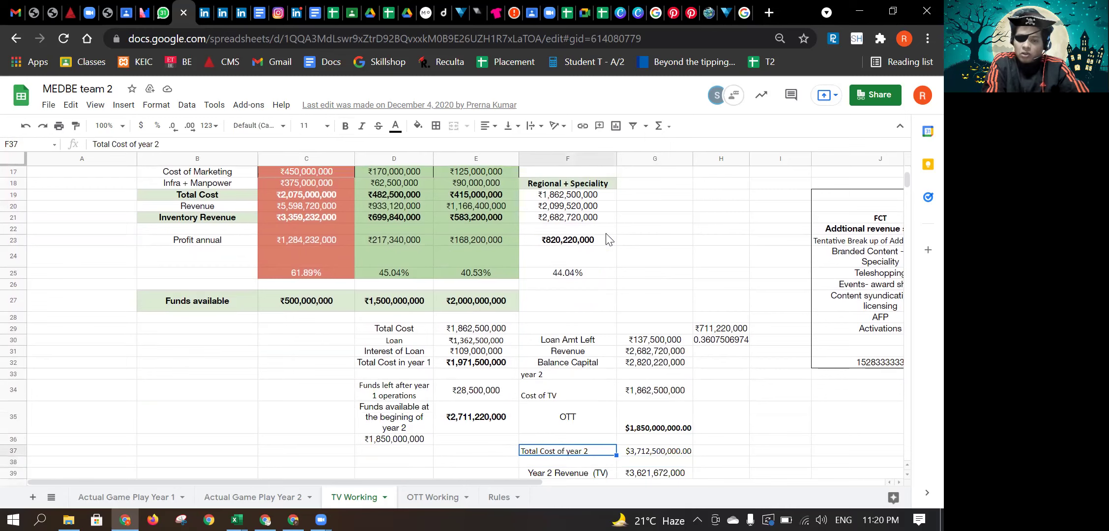
pyautogui.press('Left')
pyautogui.press('Up')
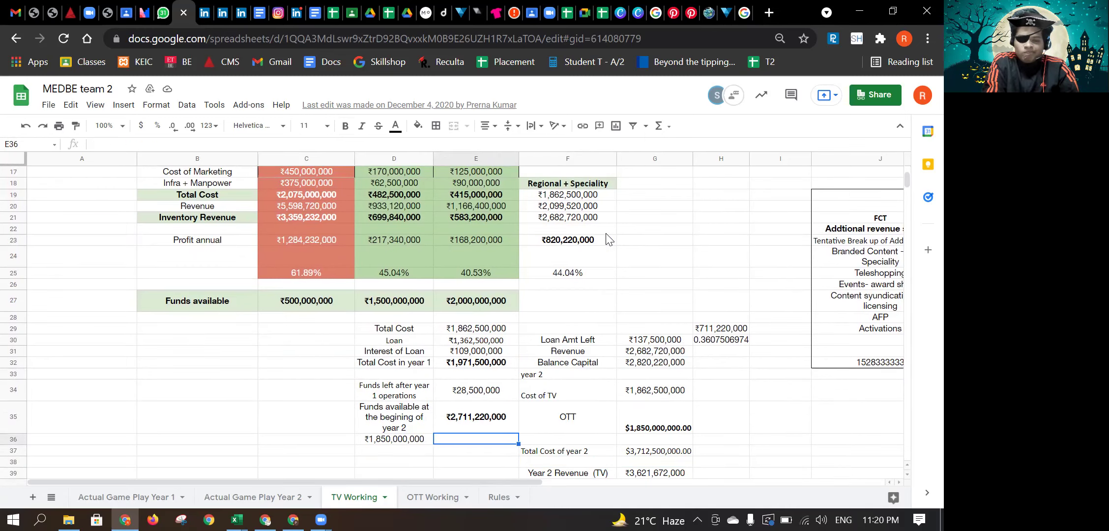
# Look over the remaining year 2 figures, and return along column E to the Specialty Marketing value in E11.
pyautogui.press('Down')
pyautogui.press('Down')
pyautogui.press('Down')
pyautogui.press('Down')
pyautogui.press('Down')
pyautogui.press('Down')
pyautogui.press('Down')
pyautogui.press('Down')
pyautogui.press('Down')
pyautogui.press('Down')
pyautogui.press('Down')
pyautogui.press('Down')
pyautogui.press('Up')
pyautogui.press('Up')
pyautogui.press('Up')
pyautogui.press('Up')
pyautogui.press('Up')
pyautogui.press('Up')
pyautogui.press('Up')
pyautogui.press('Up')
pyautogui.press('Up')
pyautogui.press('Up')
pyautogui.press('Up')
pyautogui.press('Up')
pyautogui.press('Up')
pyautogui.press('Up')
pyautogui.press('Up')
pyautogui.press('Up')
pyautogui.press('Up')
pyautogui.press('Up')
pyautogui.press('Up')
pyautogui.press('Up')
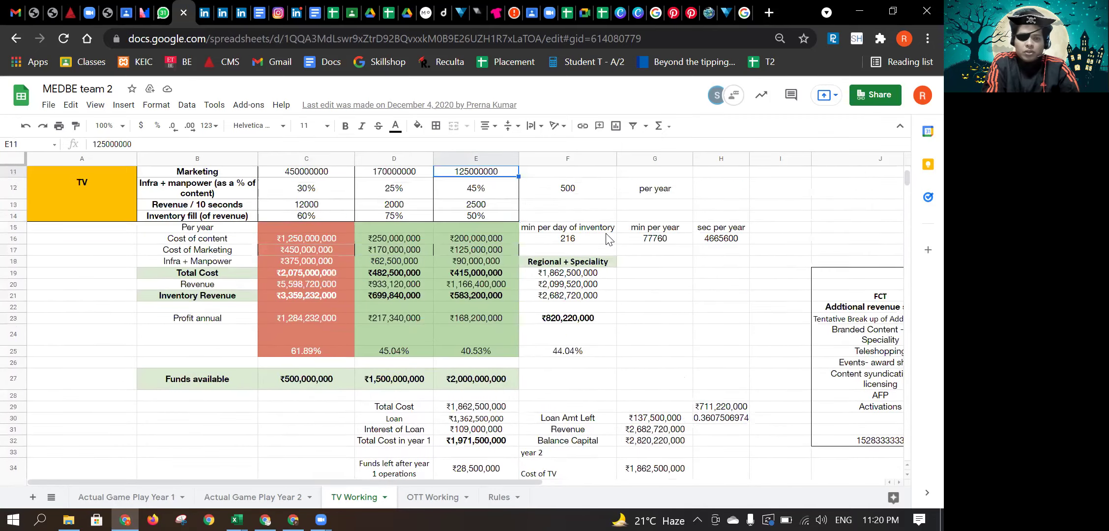
# Return along column E to E1 and review the initial money, loan and interest inputs beside the channel Assumptions table.
pyautogui.press('Up')
pyautogui.press('Up')
pyautogui.press('Up')
pyautogui.press('Up')
pyautogui.press('Up')
pyautogui.press('Up')
pyautogui.press('Up')
pyautogui.press('Up')
pyautogui.press('Up')
pyautogui.press('Up')
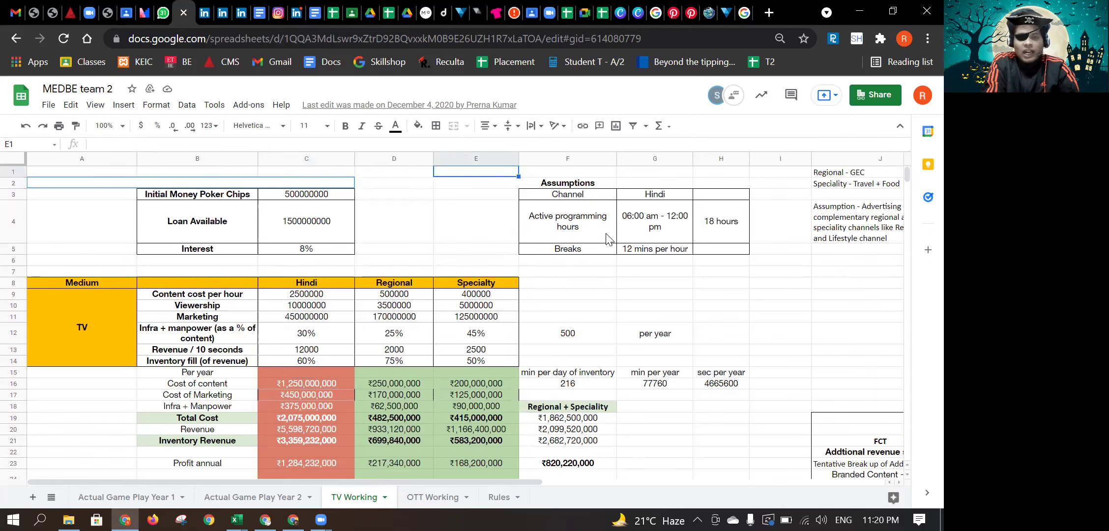